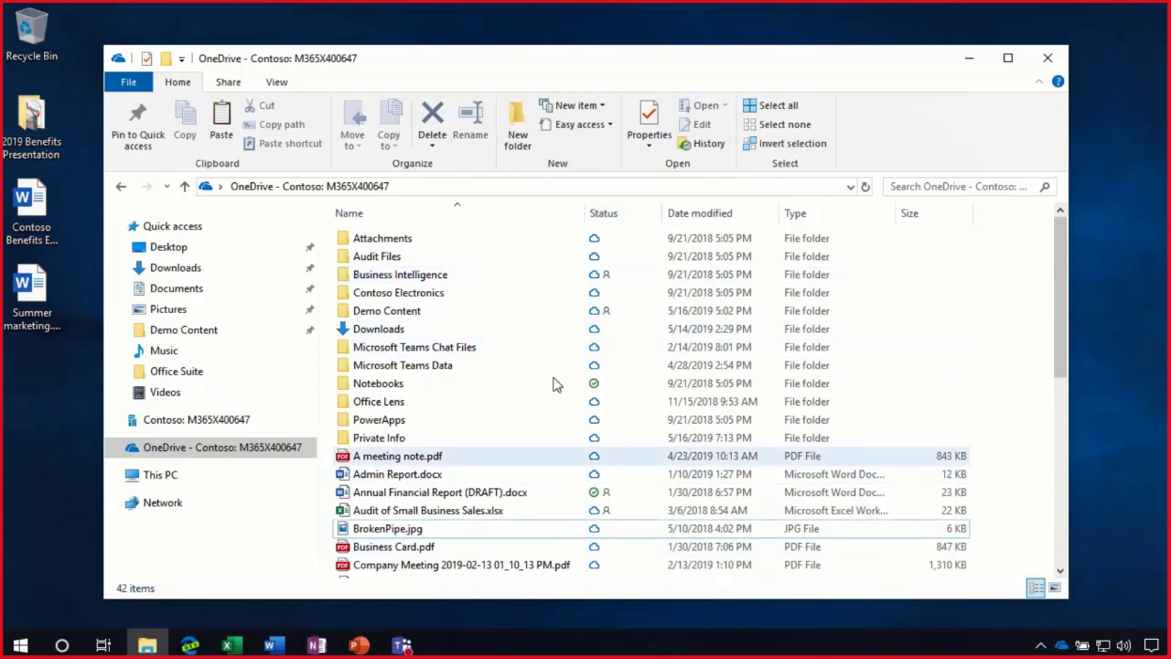
- Check the contents of the OneDrive folder Demo Content and examine its size and size on disk in its properties
double_click(443, 312)
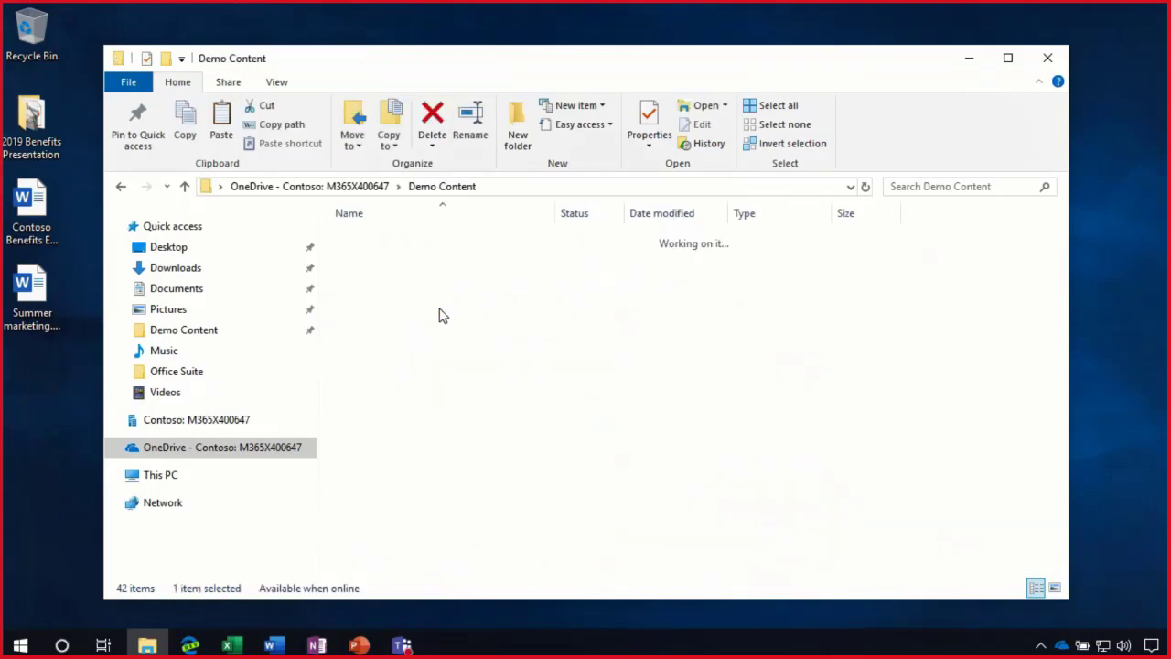
left_click(120, 186)
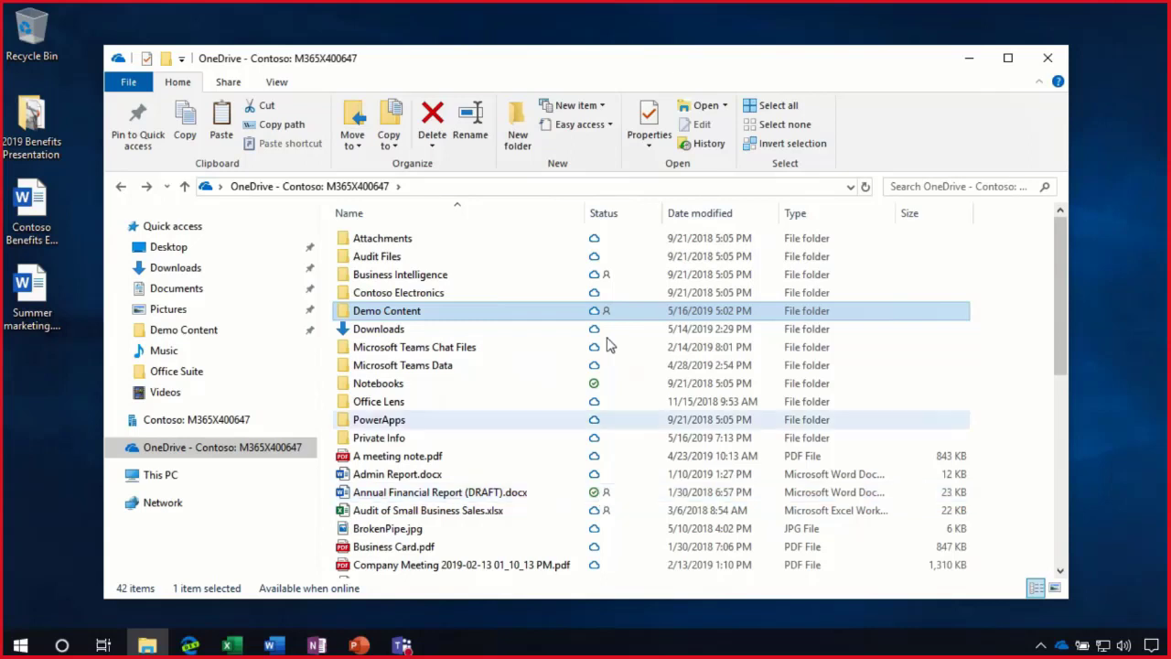
right_click(397, 317)
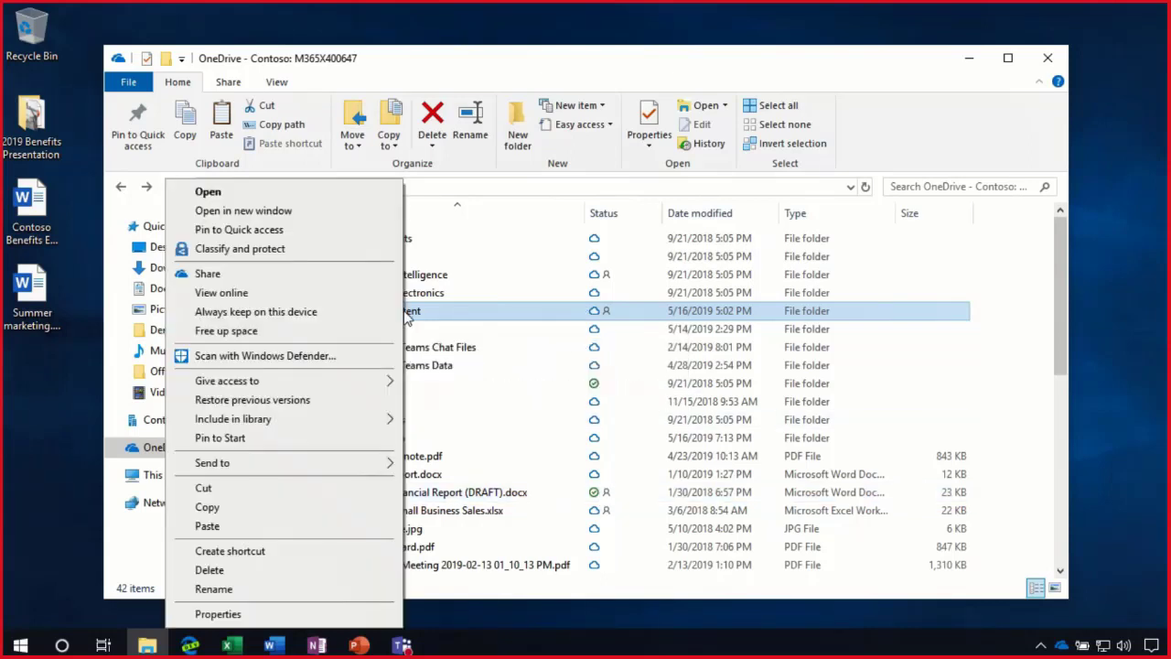
left_click(366, 614)
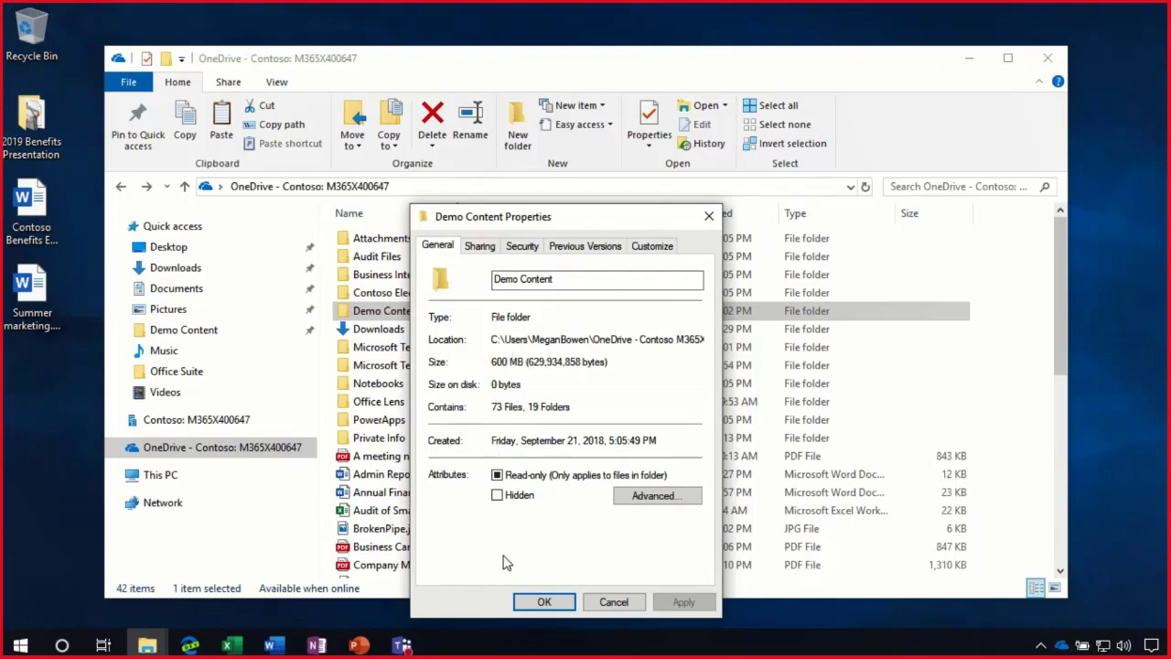
left_click(611, 601)
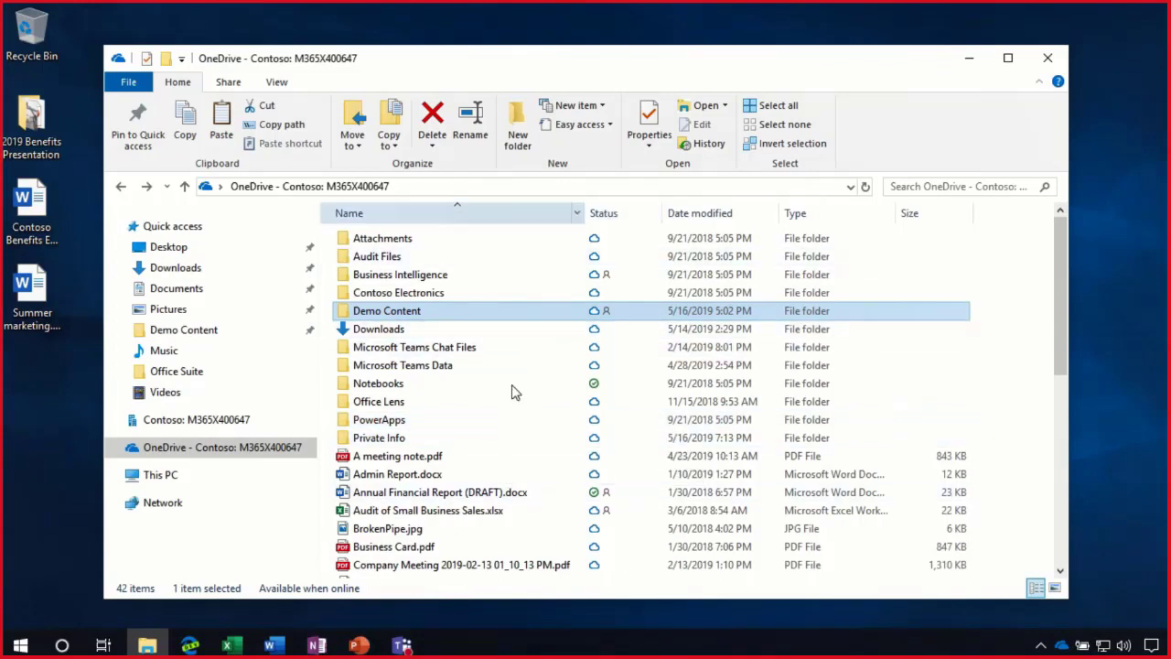
left_click(969, 57)
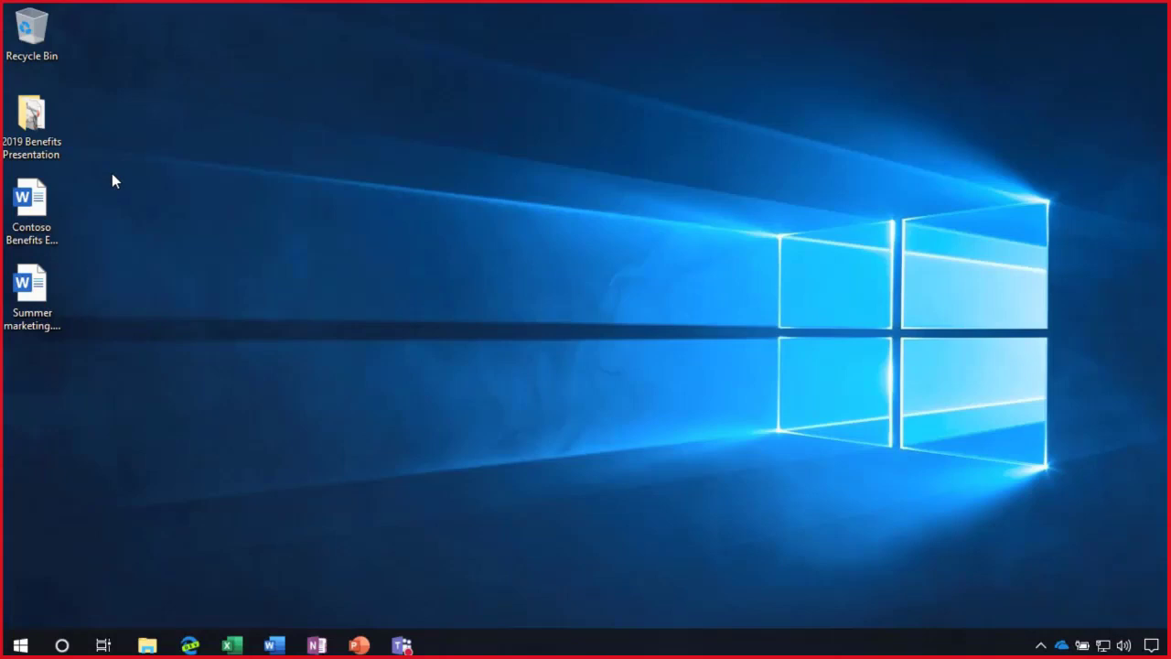
- Start OneDrive backup protection for the Desktop, Pictures and Documents folders from the OneDrive settings
right_click(1061, 644)
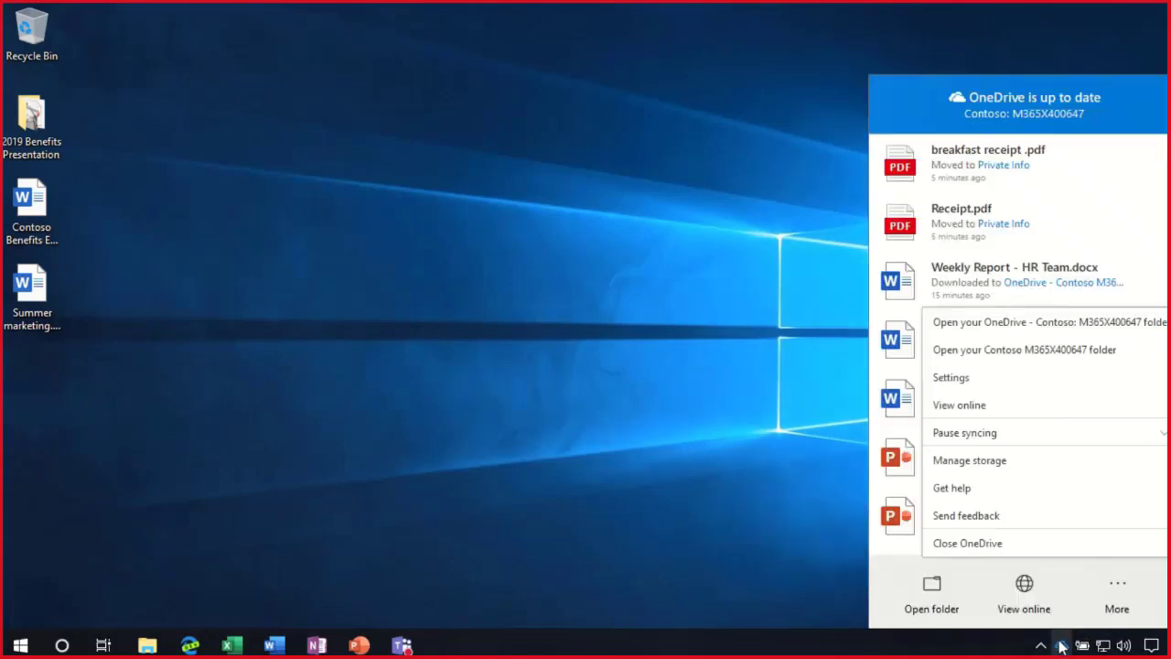
left_click(956, 378)
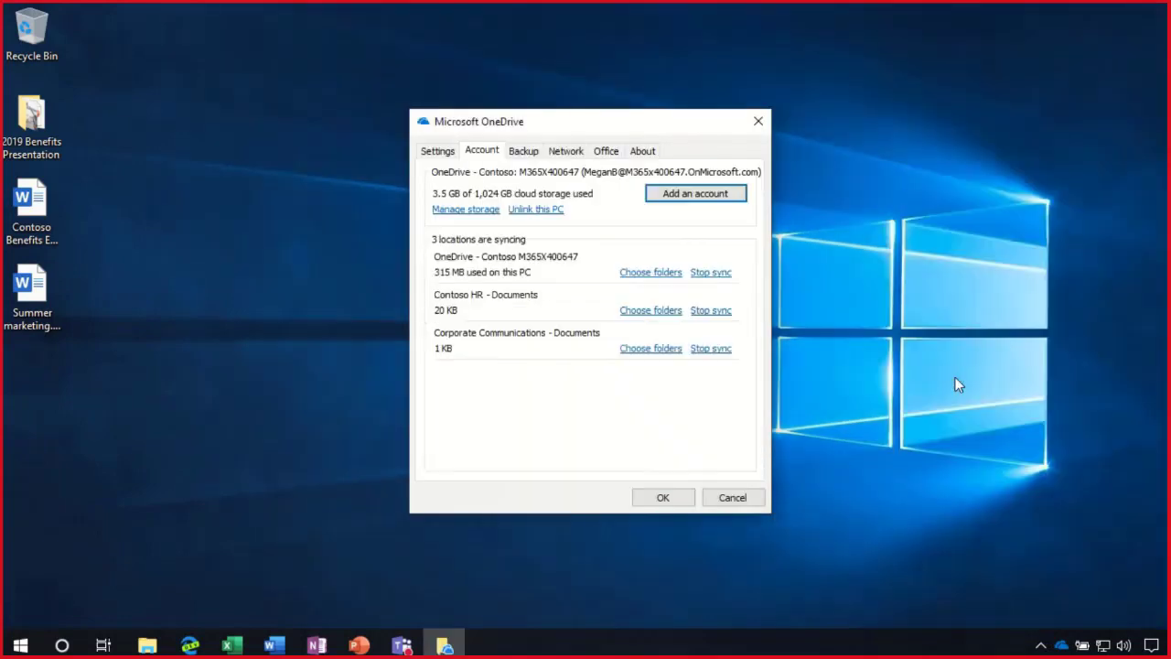
left_click(536, 153)
left_click(692, 196)
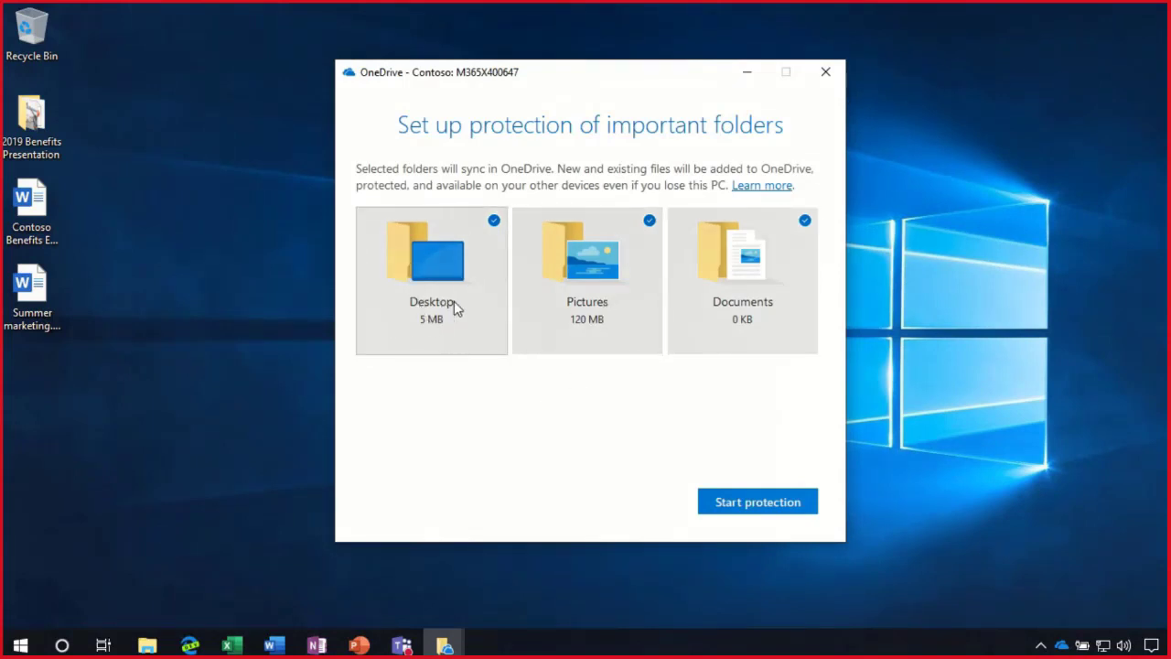
left_click(763, 508)
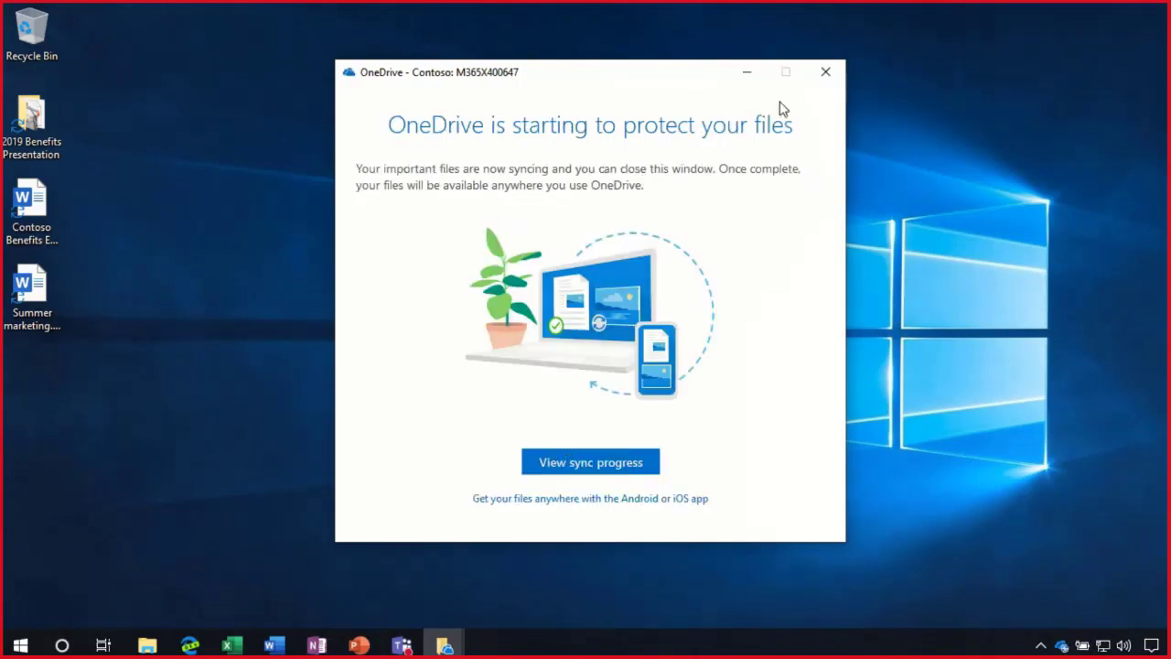
left_click(828, 73)
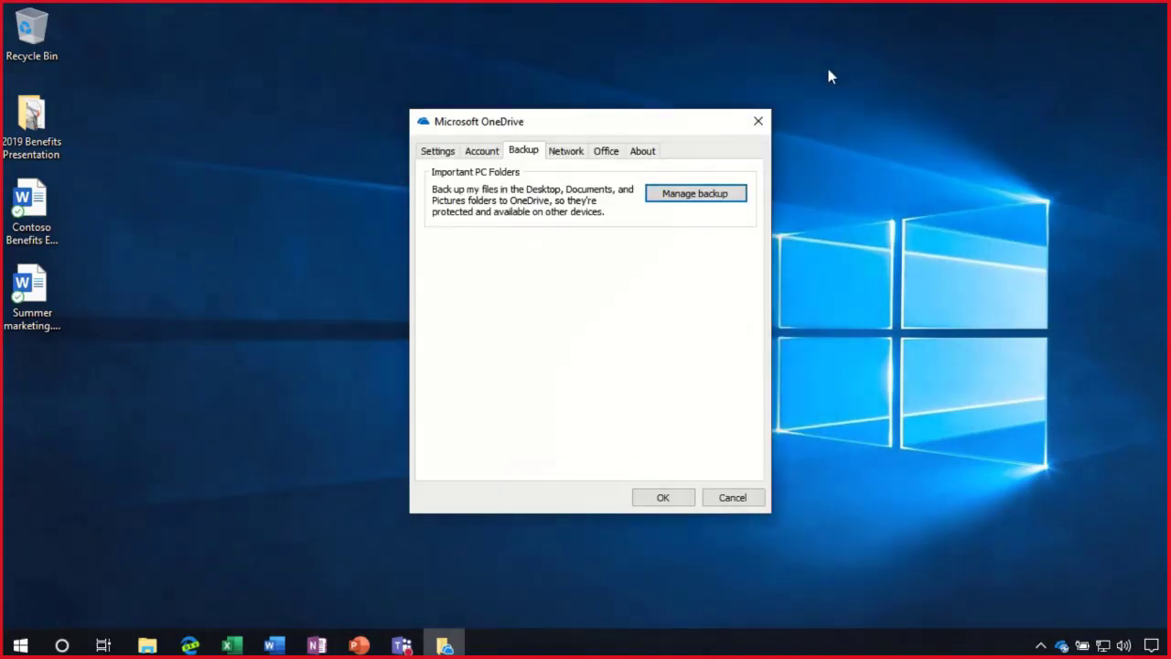
left_click(666, 497)
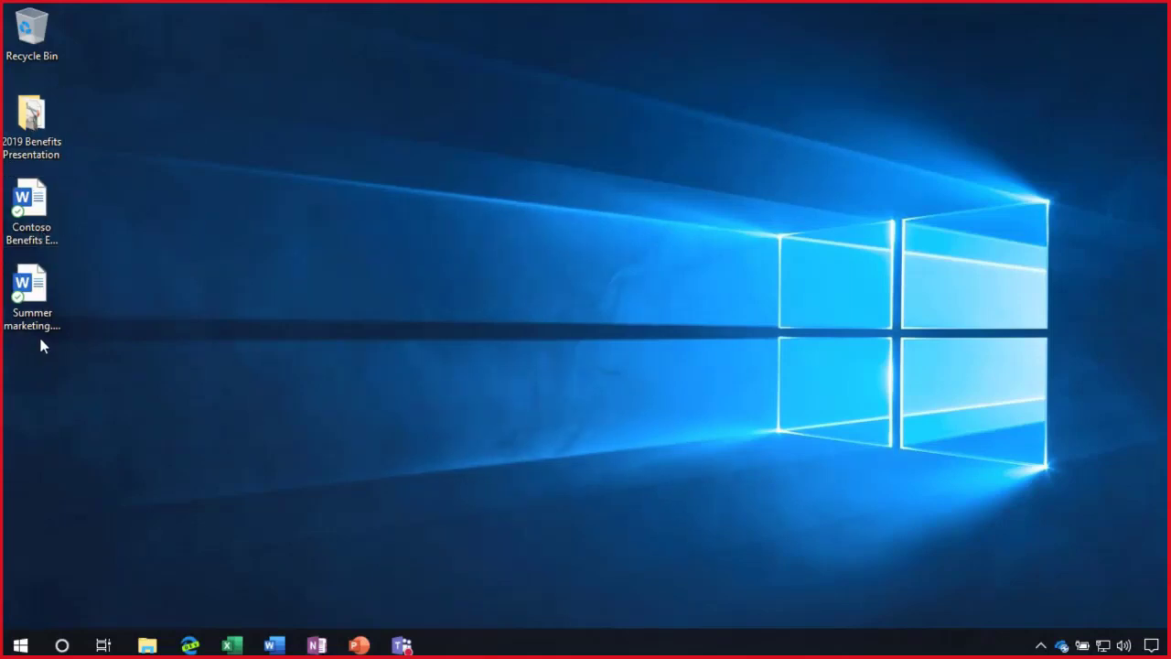
- Switch to File Explorer and open the backed-up Desktop folder inside the Contoso OneDrive
mouse_move(39, 222)
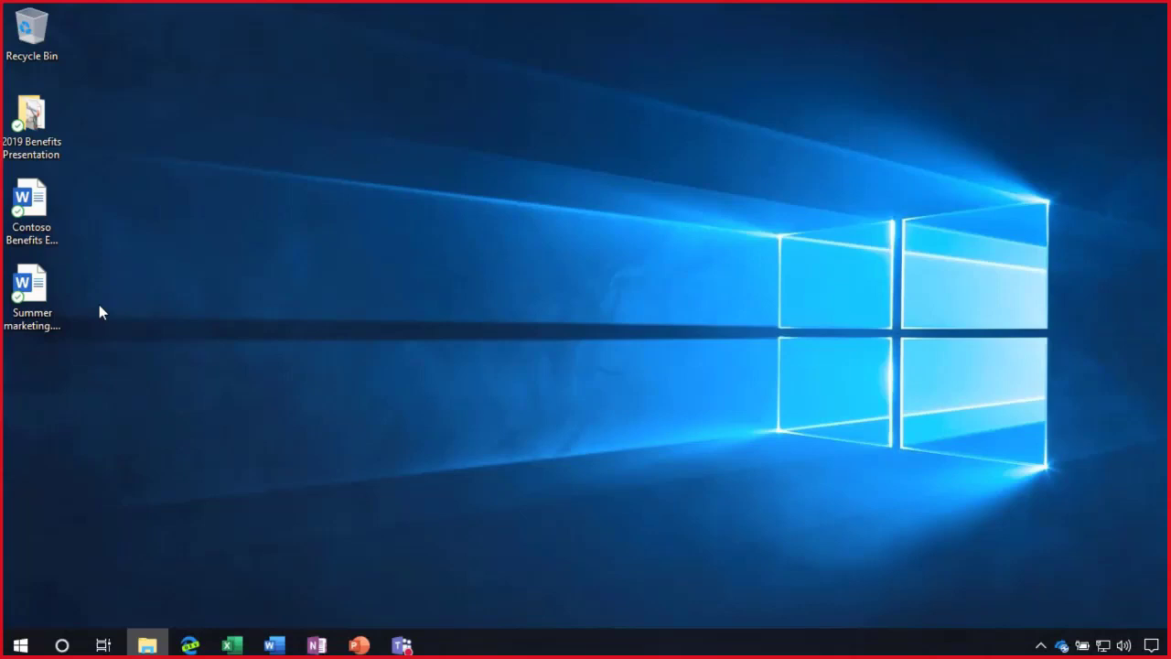
left_click(146, 645)
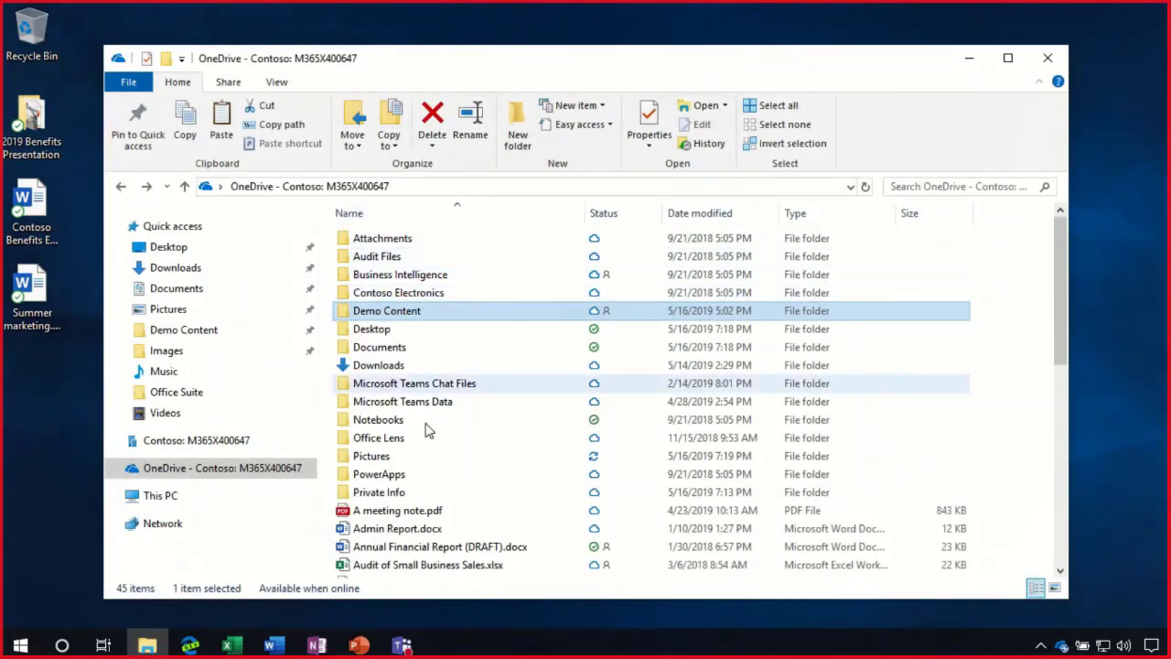
left_click(383, 333)
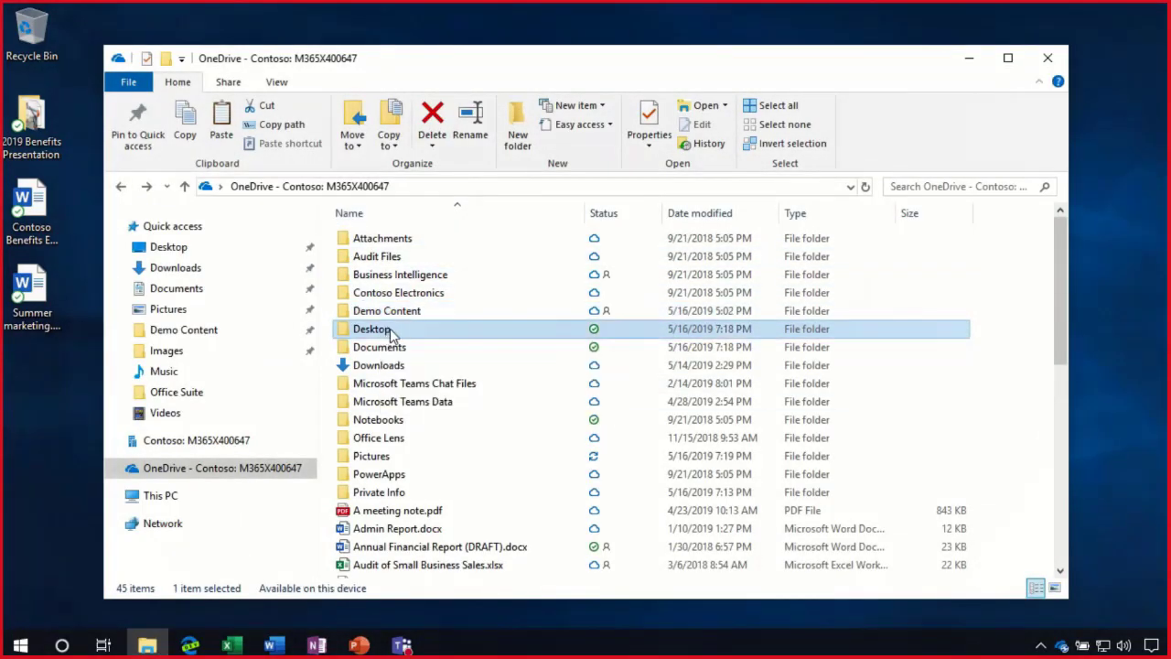
double_click(391, 334)
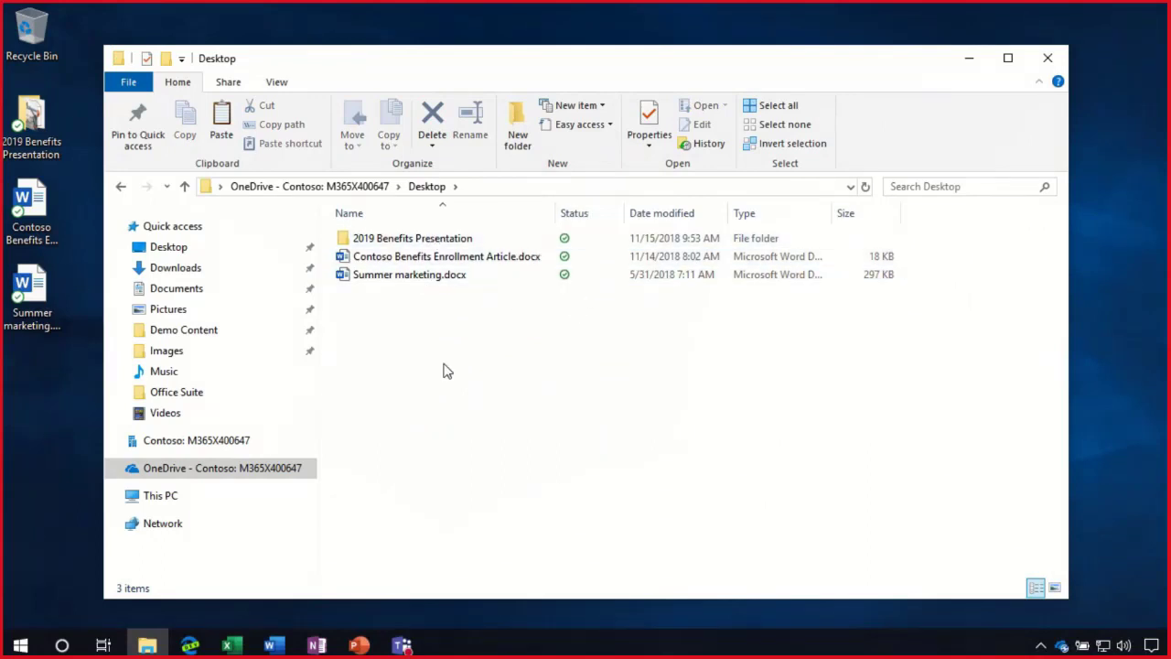
- Share Summer marketing.docx by sending a colleague a link with the "People you specify can edit" permission
right_click(416, 279)
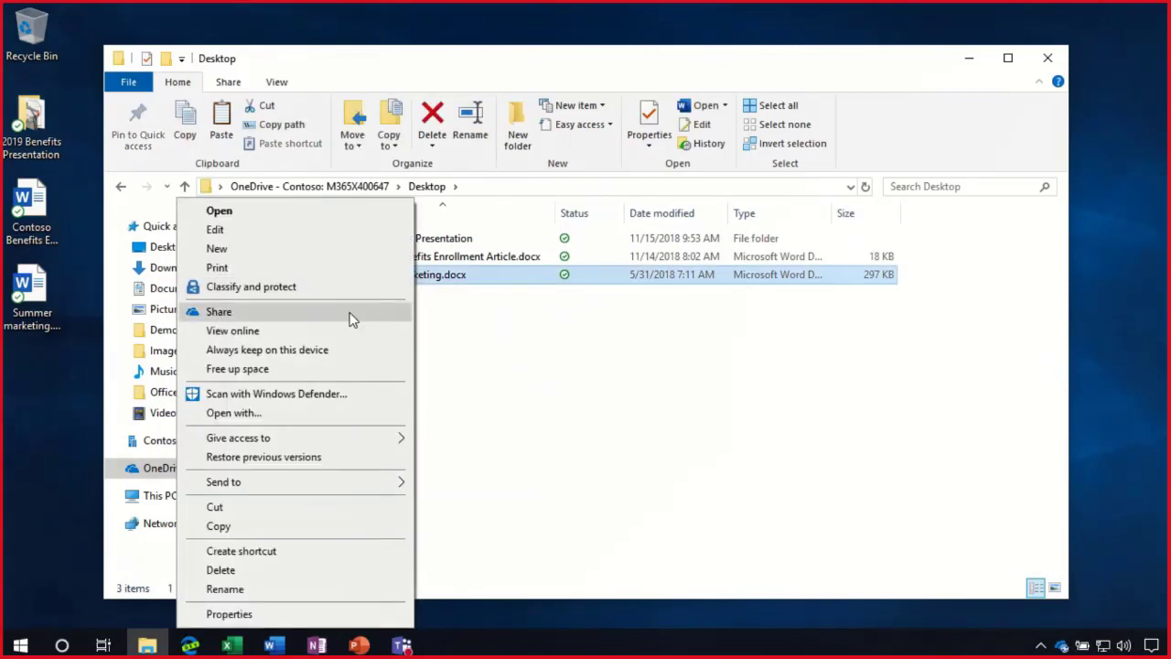
left_click(352, 318)
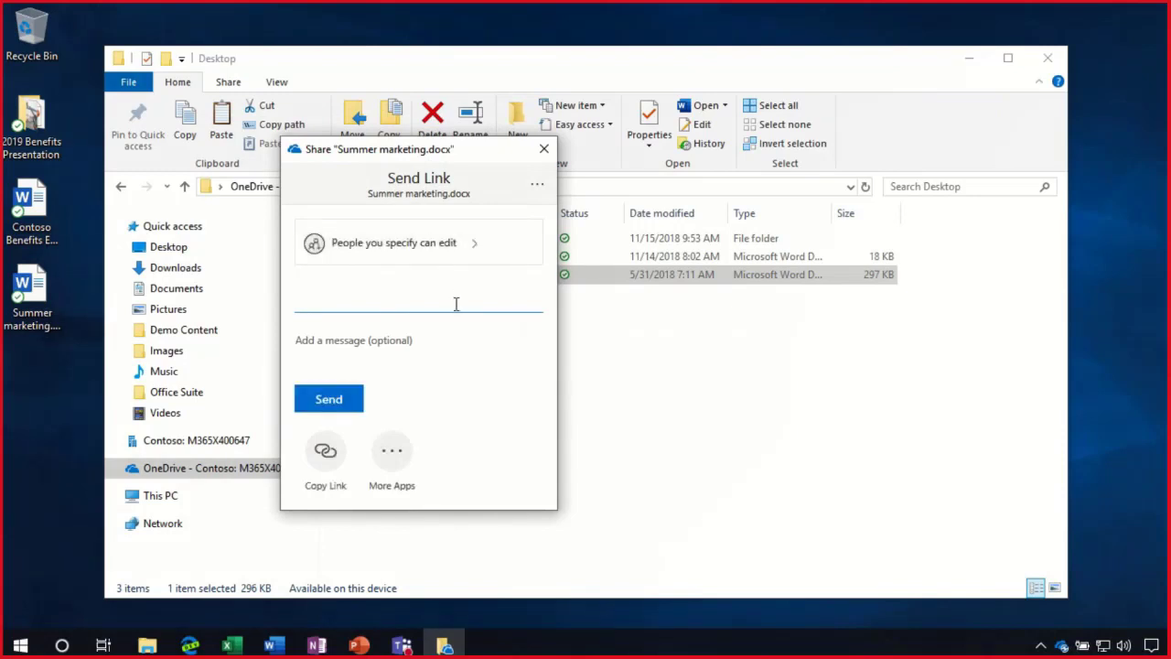
left_click(408, 305)
type("adele")
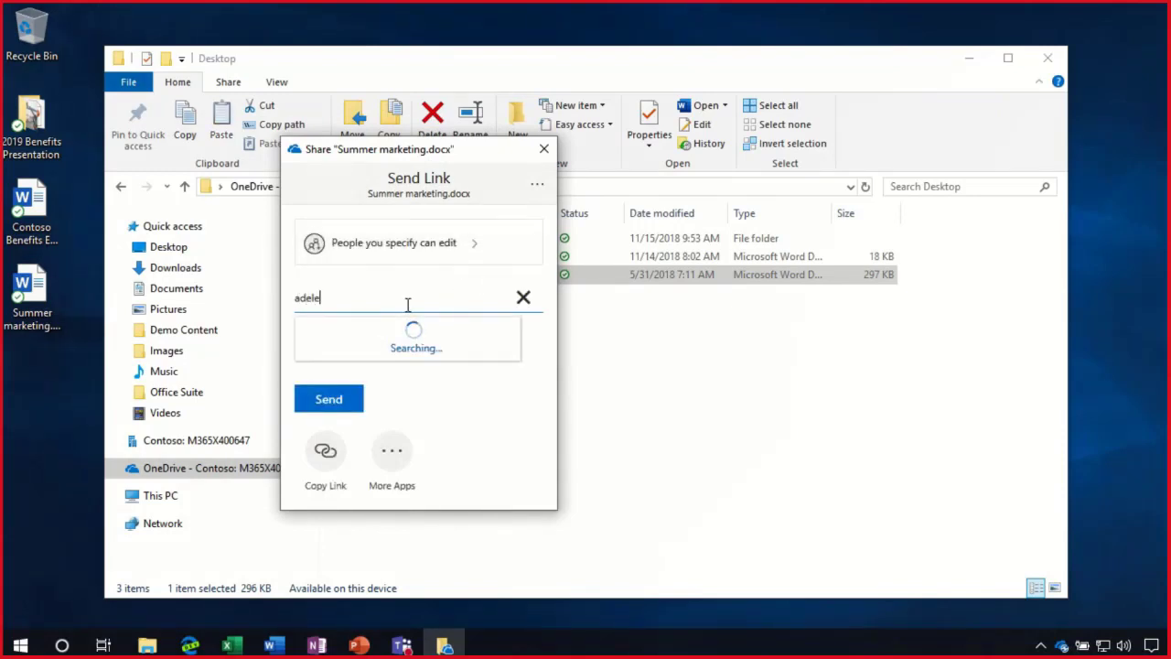
left_click(410, 334)
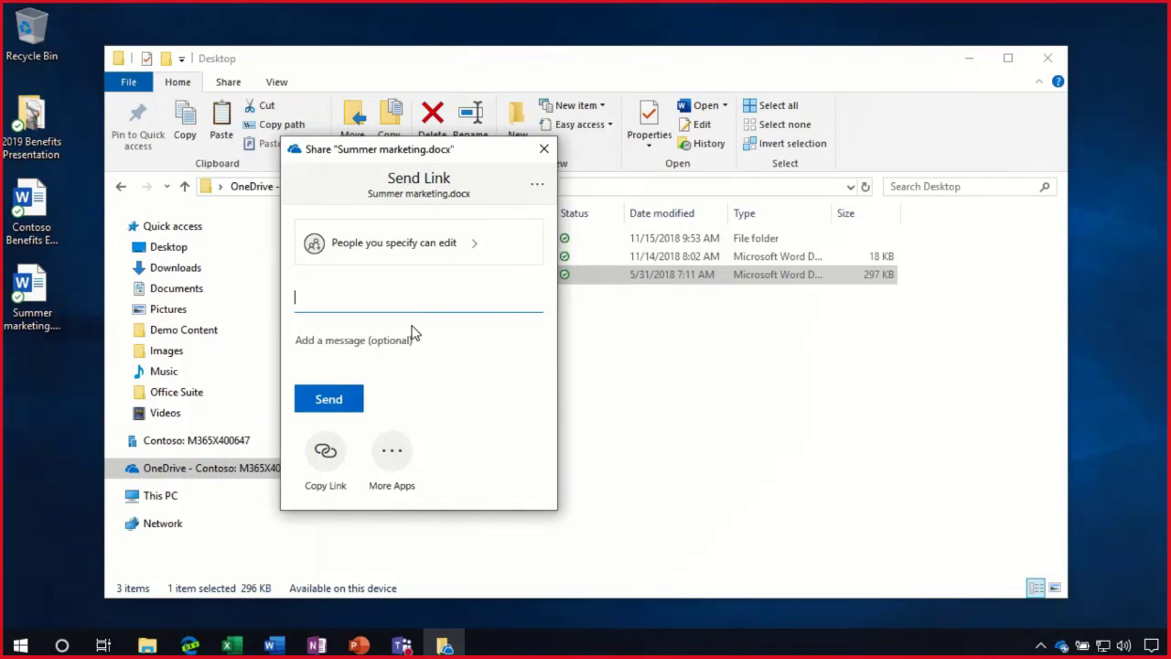
left_click(454, 245)
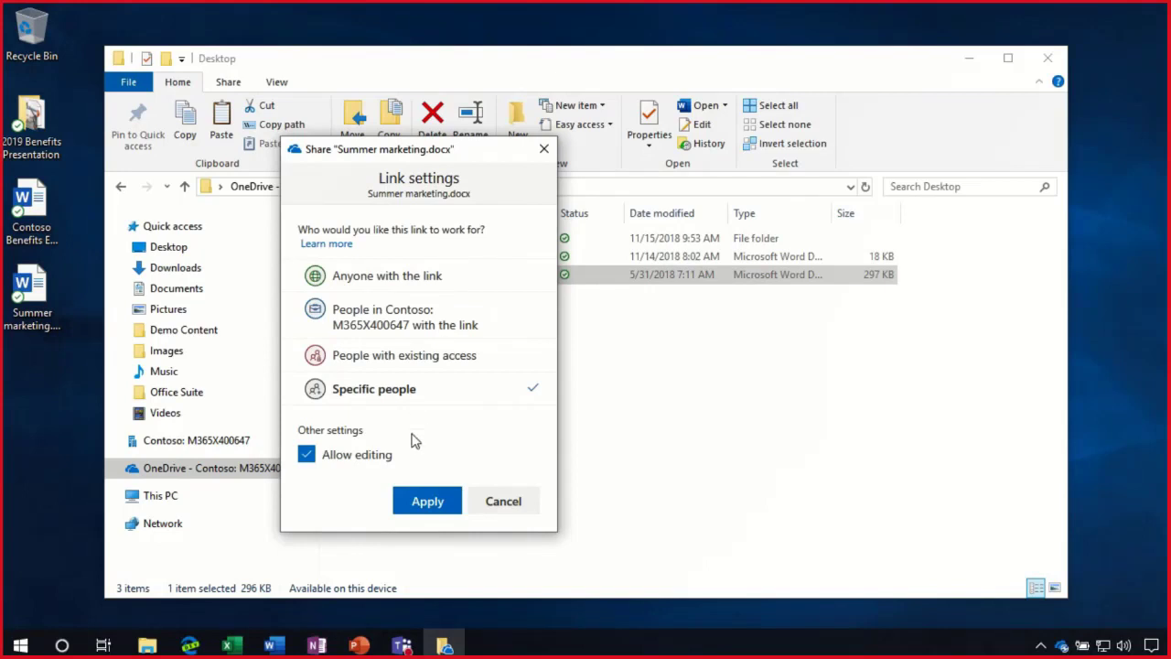
left_click(502, 504)
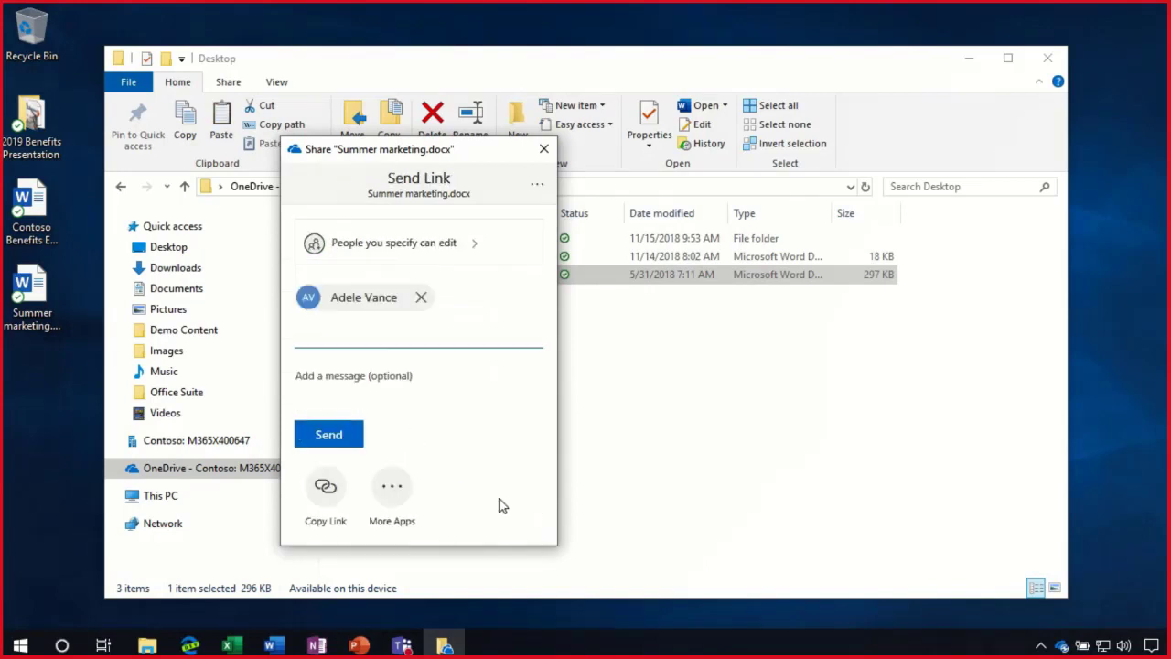
left_click(331, 436)
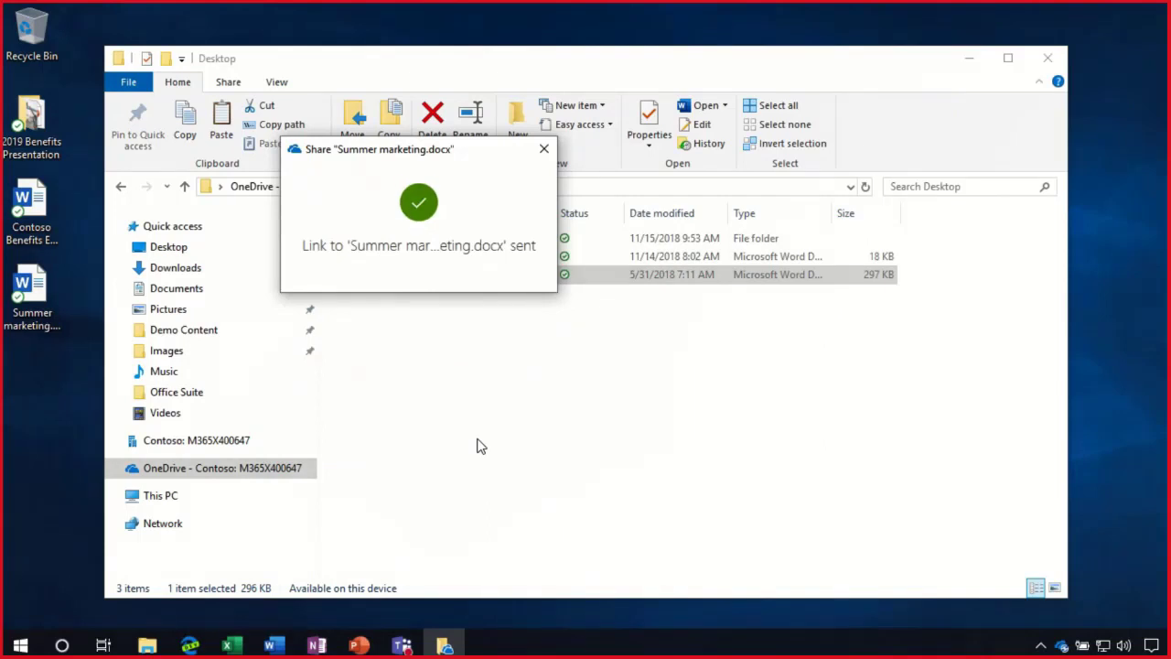
left_click(546, 146)
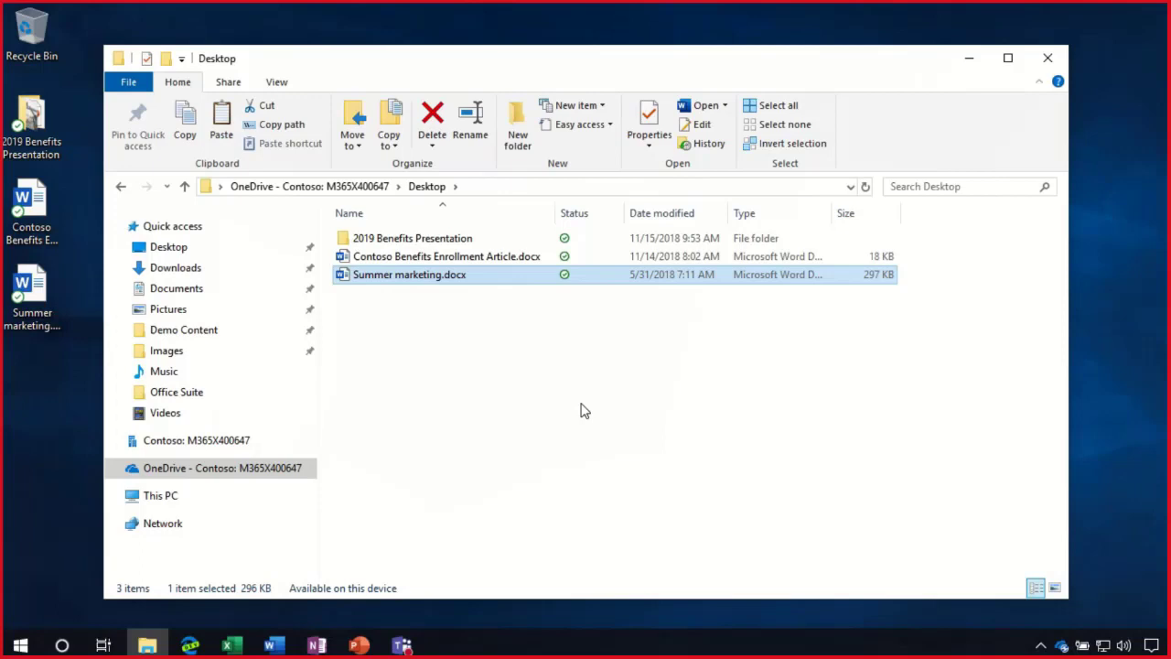
left_click(971, 60)
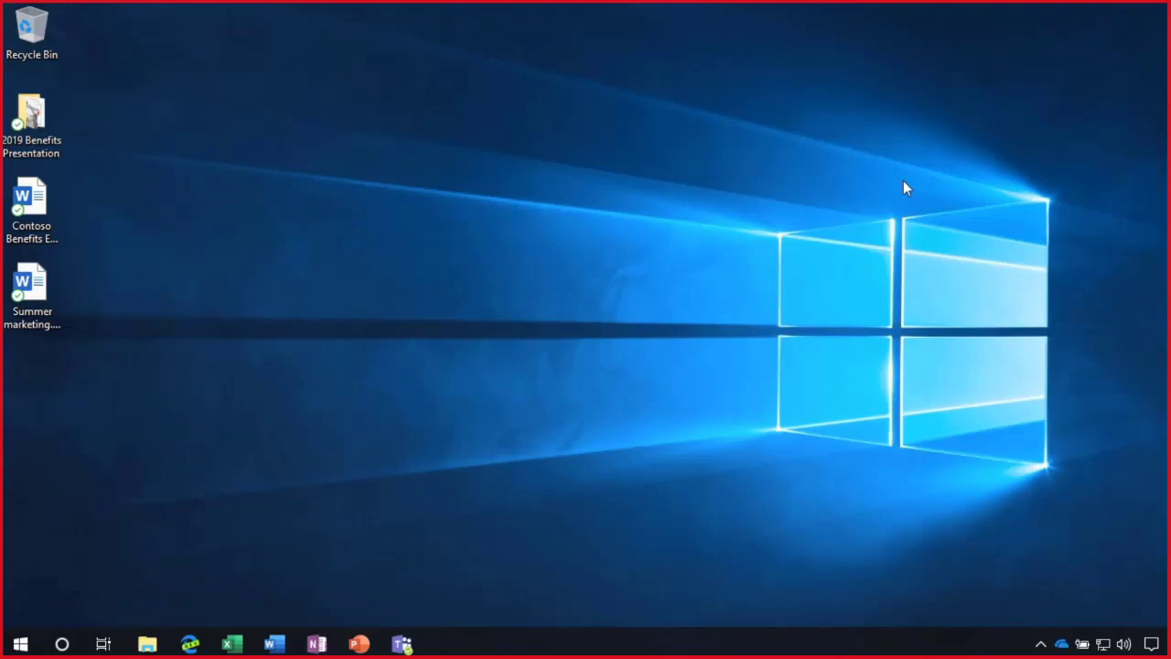
- Switch to Microsoft Teams and open the files of the Contoso Compliance General channel in SharePoint
left_click(409, 643)
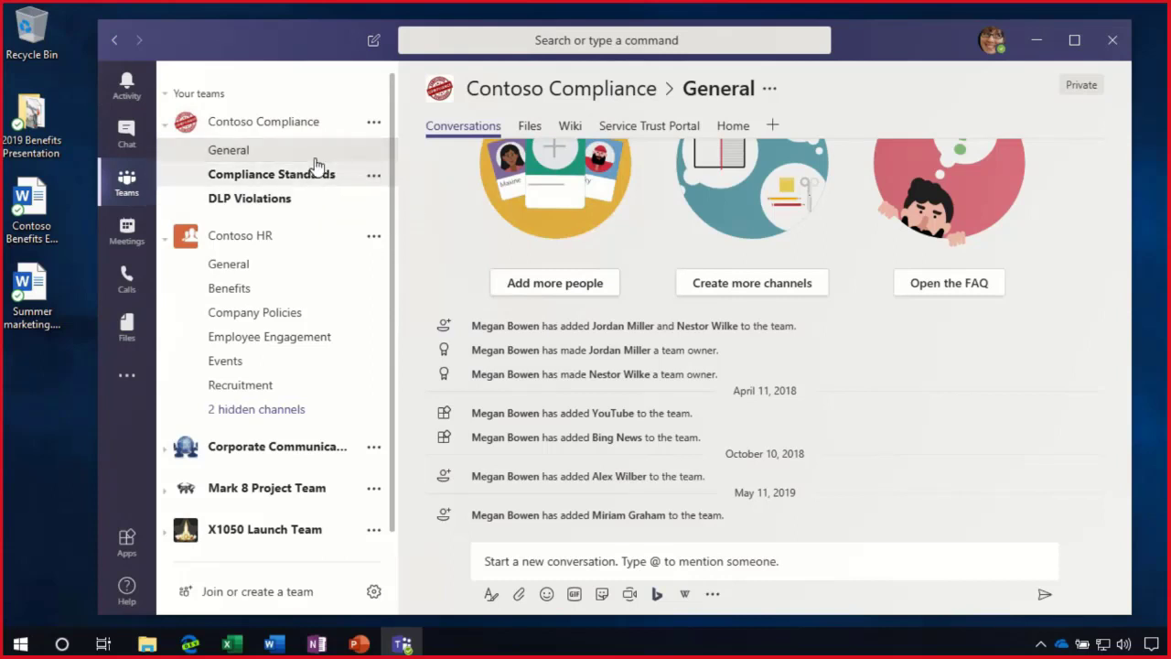
left_click(528, 128)
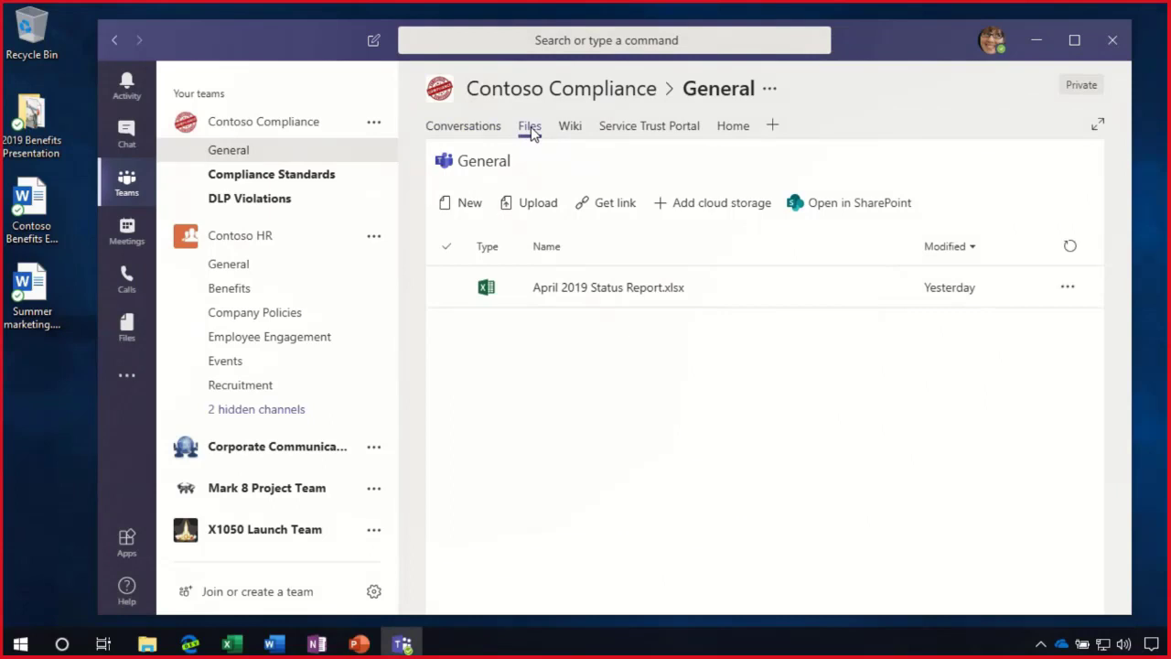
left_click(858, 209)
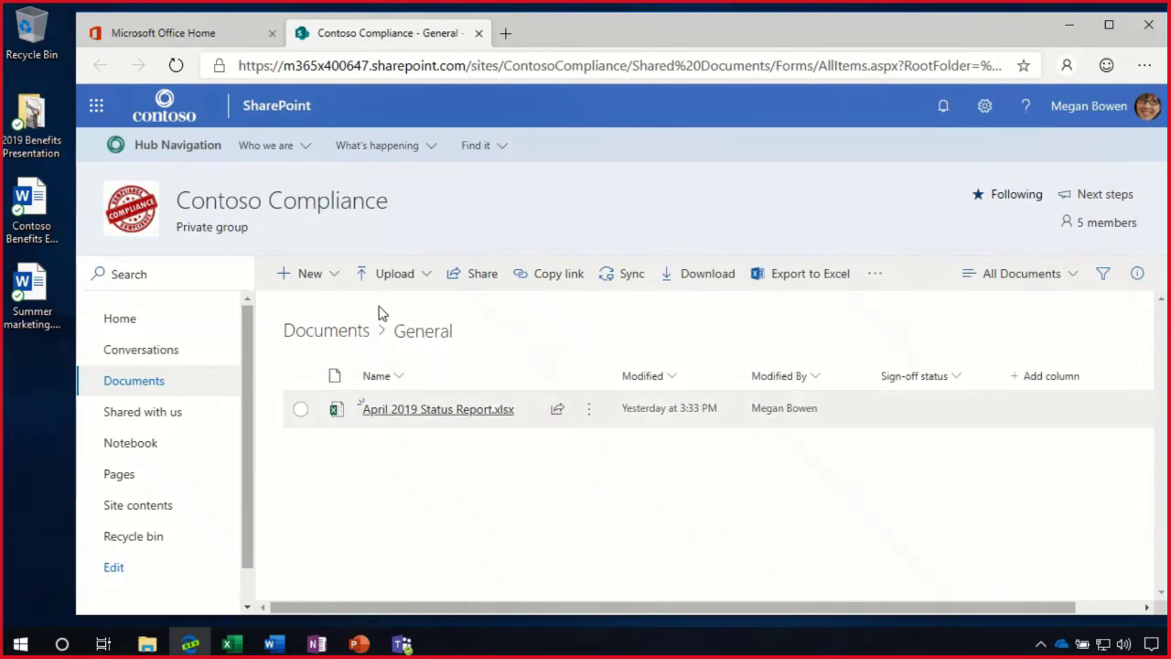
- Sync the whole Contoso Compliance Documents library to the computer with OneDrive
left_click(320, 331)
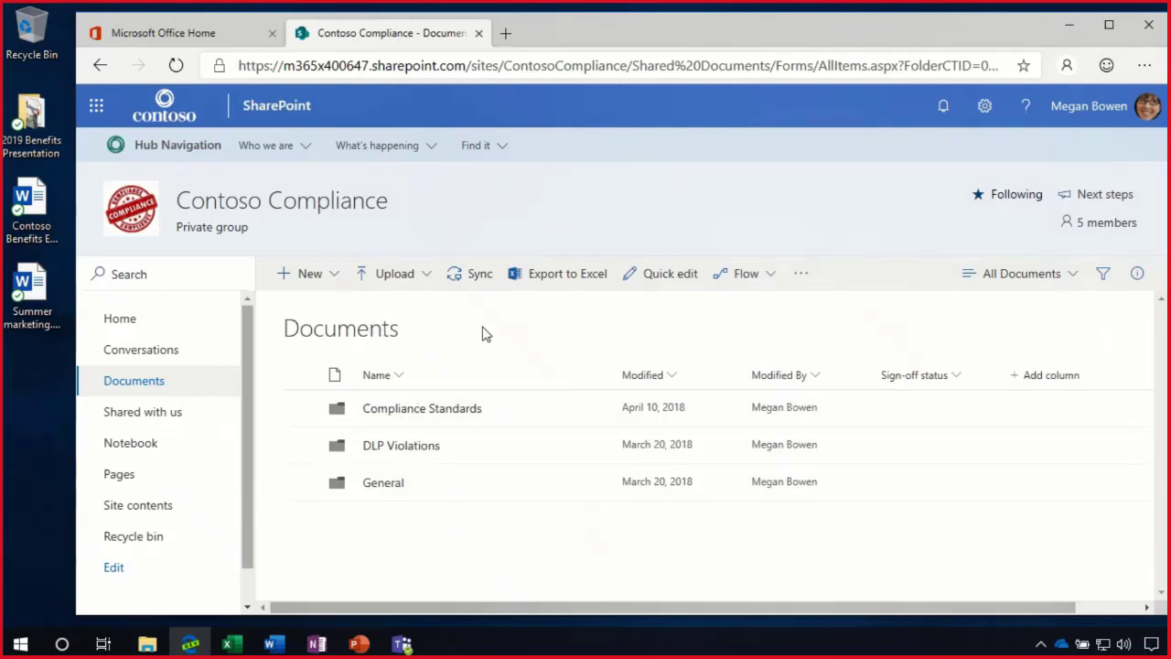
left_click(473, 279)
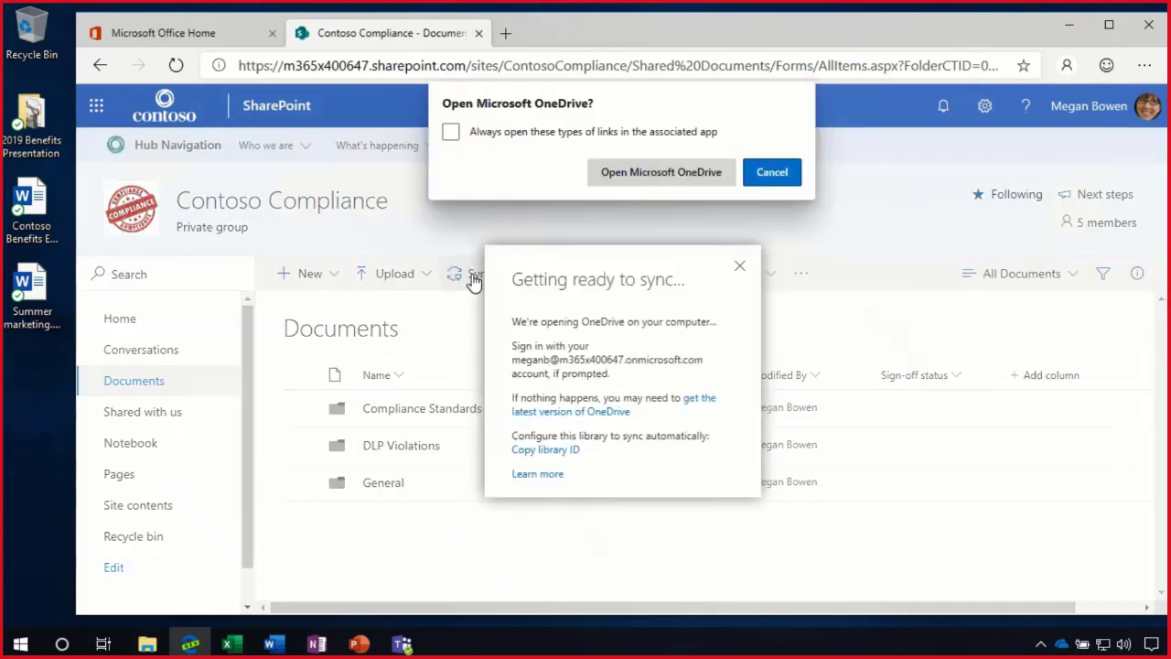
left_click(640, 173)
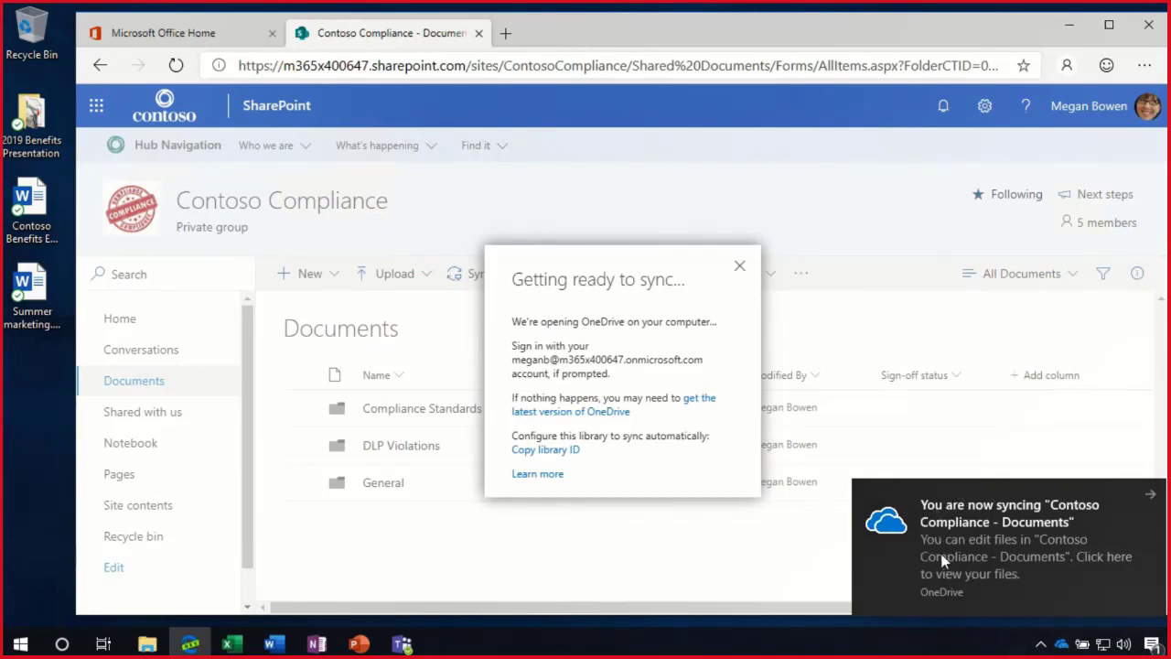
- Switch to File Explorer and view the synced team libraries in the Contoso organization folder
left_click(1069, 25)
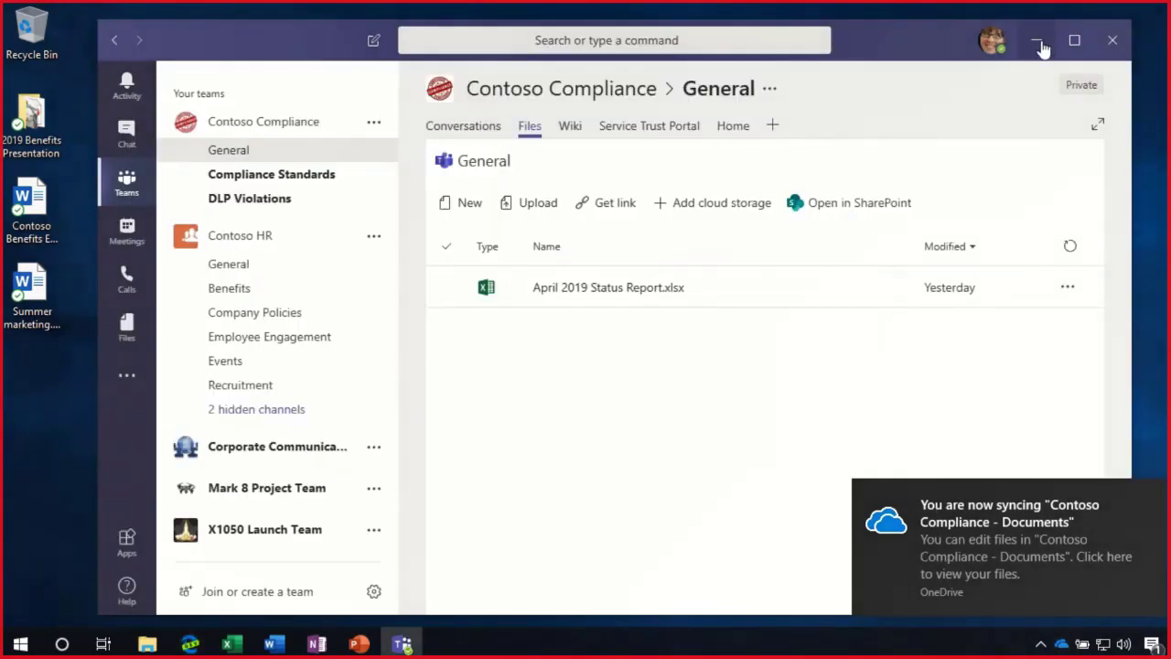
left_click(1038, 41)
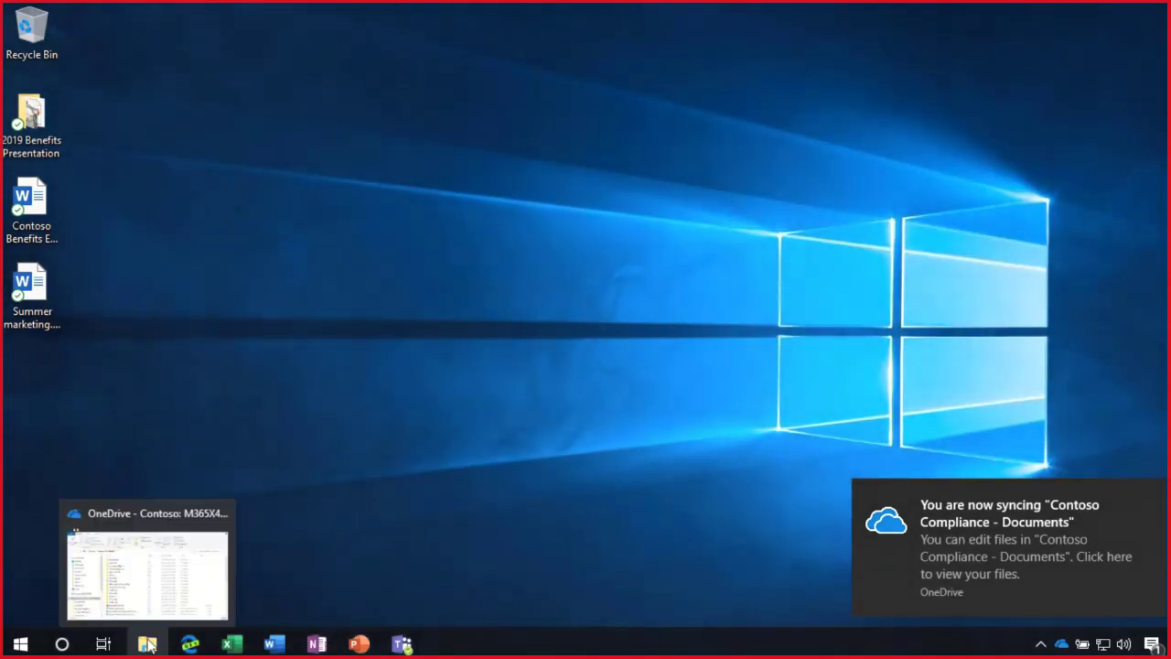
left_click(148, 643)
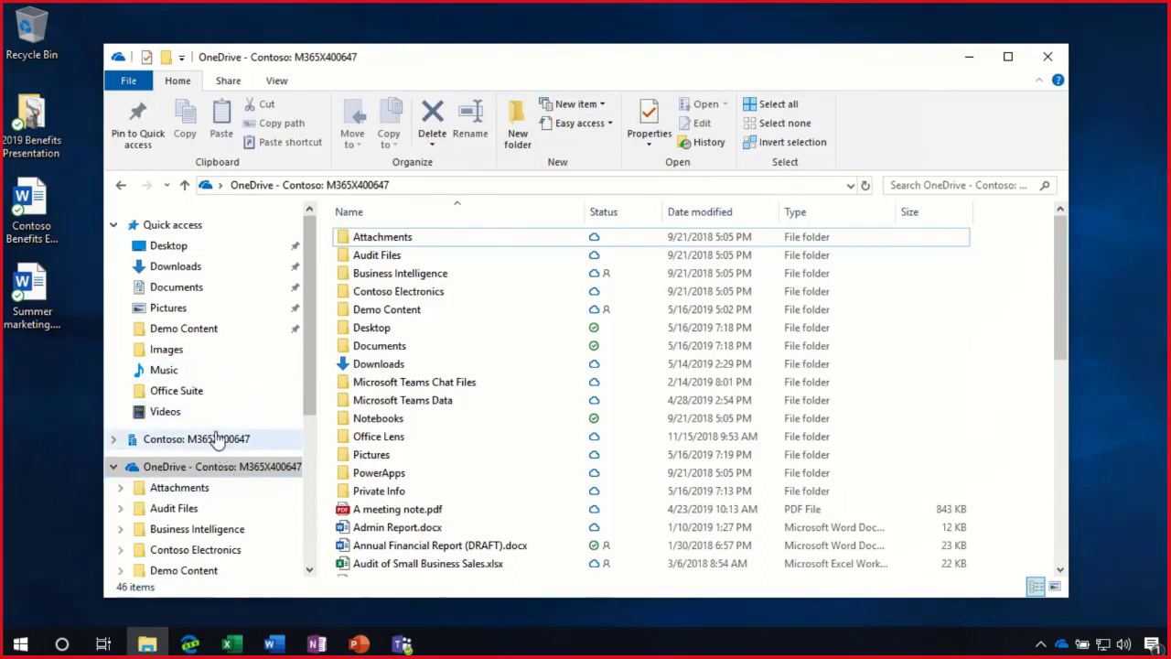
left_click(218, 440)
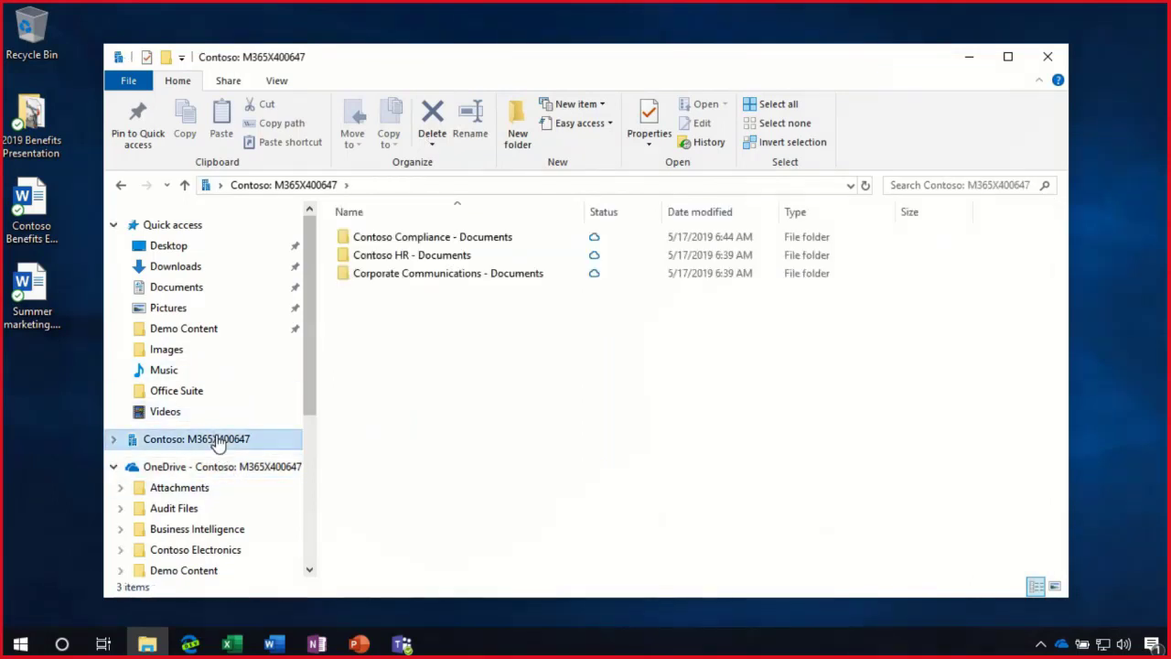
- Open April 2019 Status Report.xlsx from the General folder of the Contoso Compliance - Documents library, and close the workbook again
left_click(113, 439)
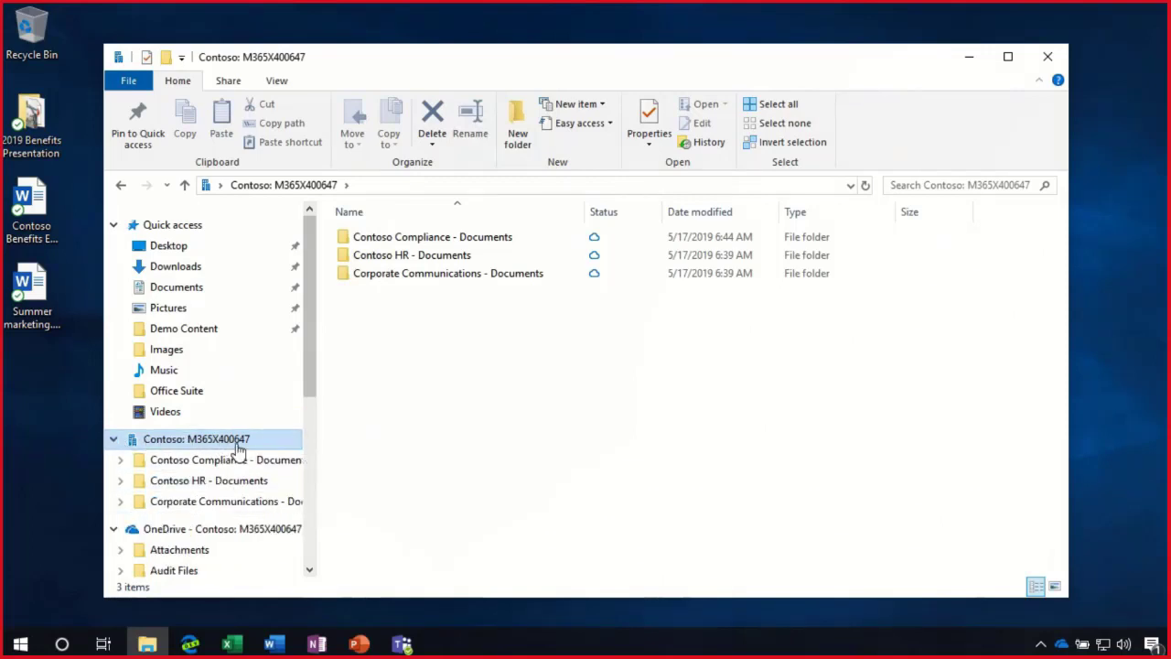
double_click(441, 243)
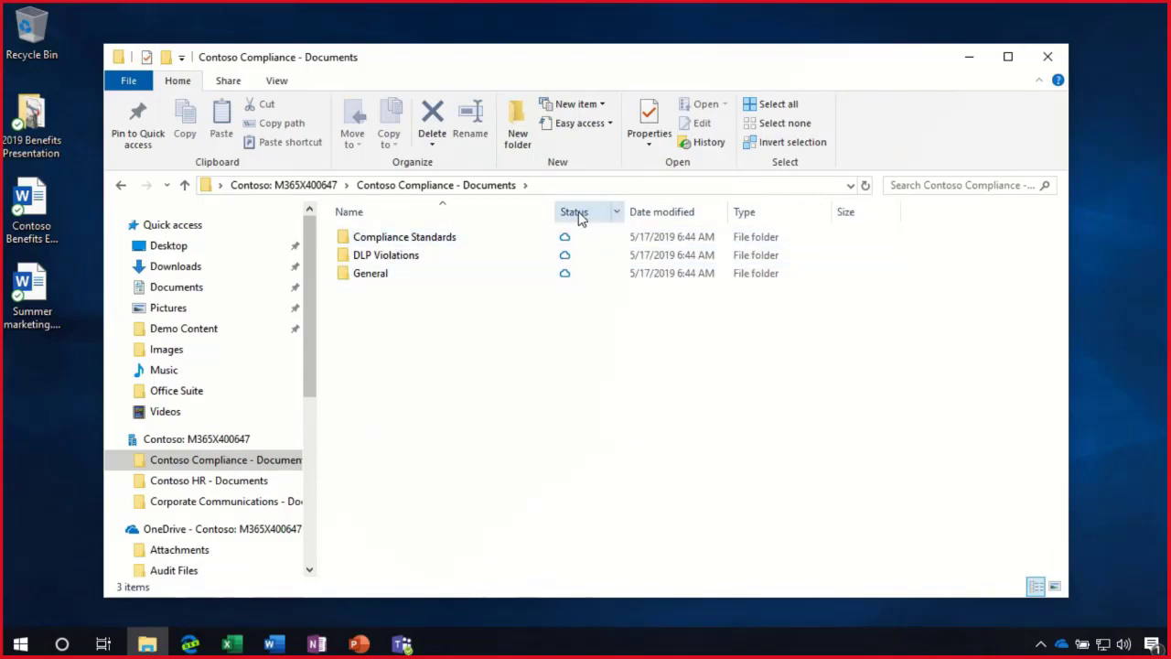
left_click(394, 281)
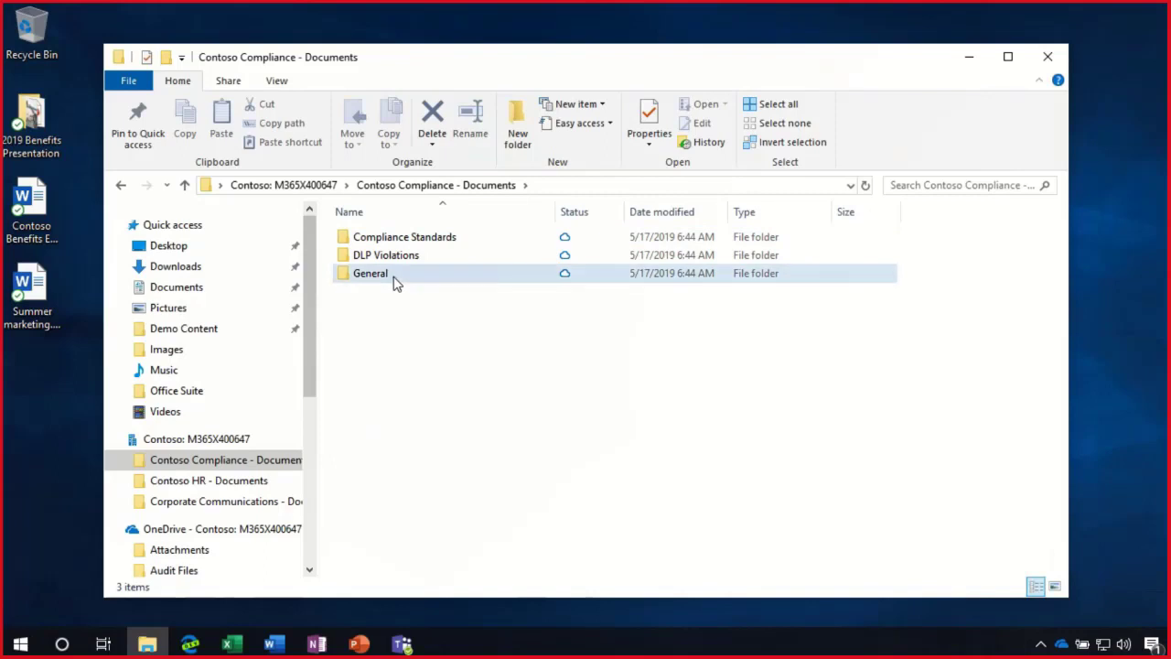
double_click(394, 282)
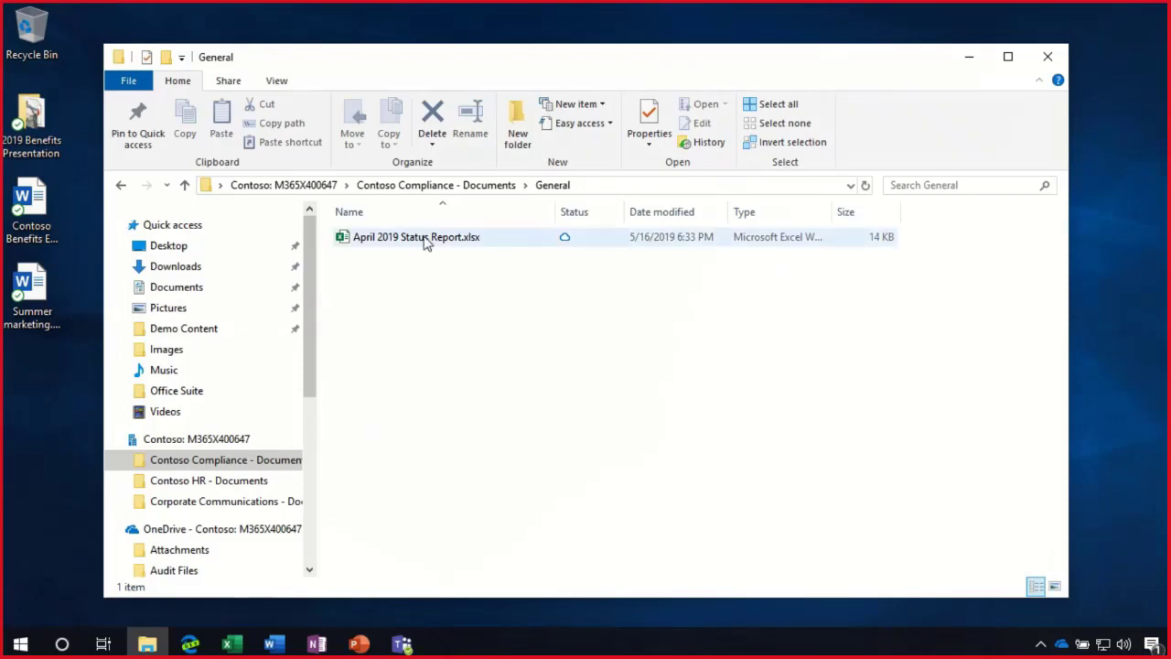
double_click(492, 240)
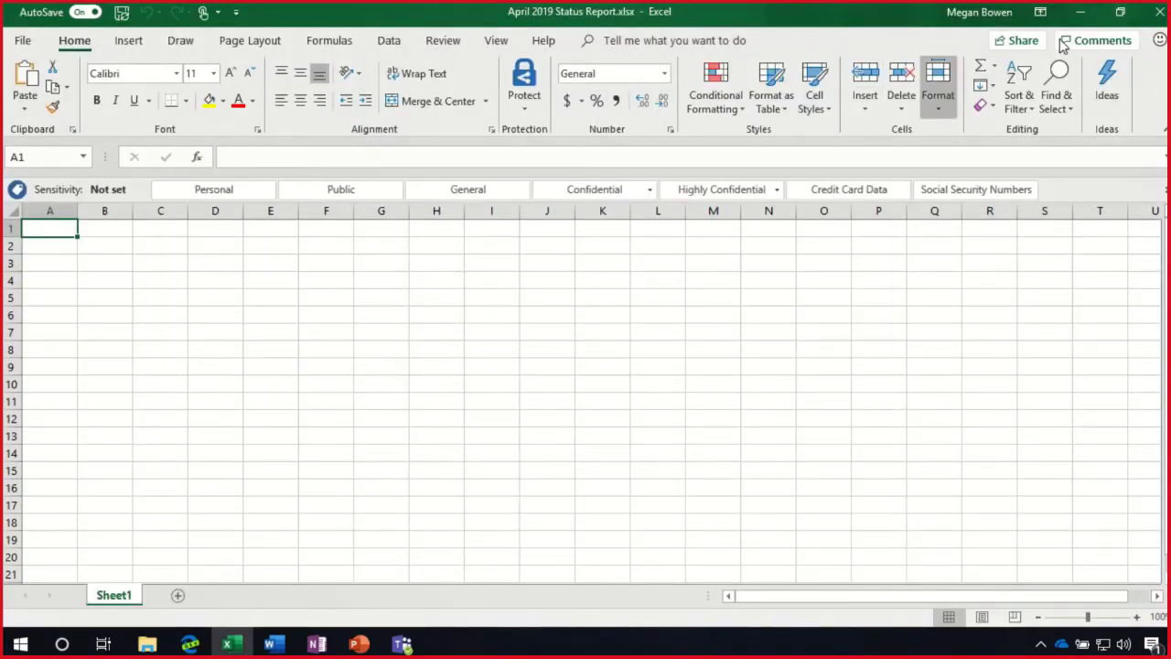
left_click(1148, 11)
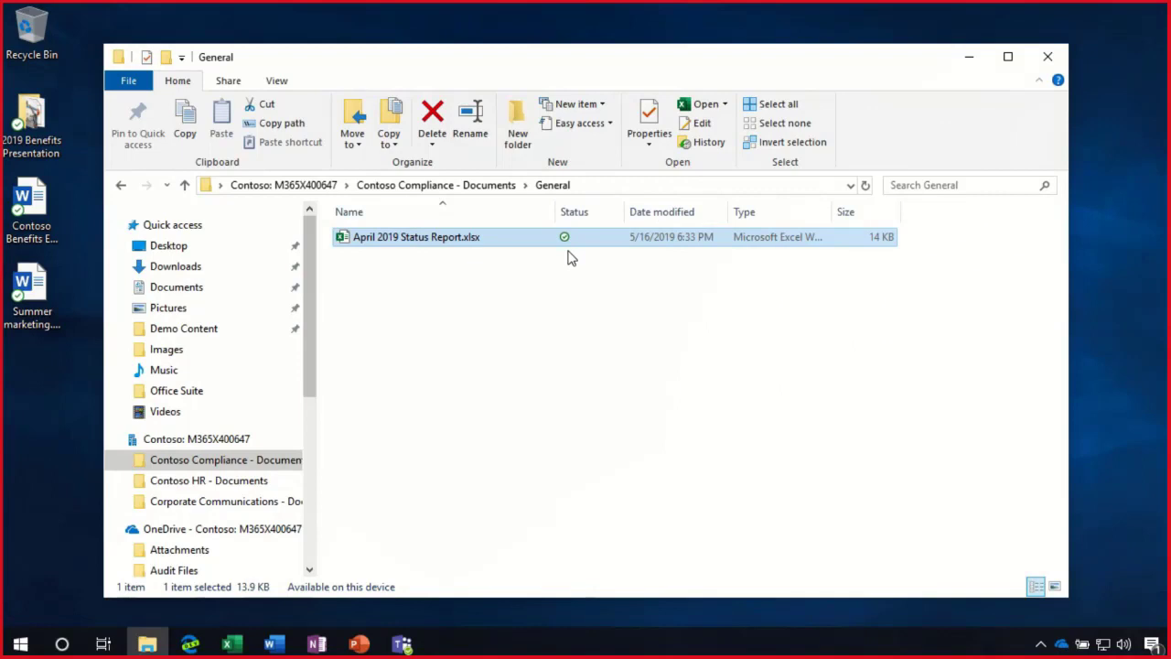
- Look through the synced Contoso HR, Corporate Communications and Contoso Compliance document libraries, and minimize File Explorer
left_click(220, 483)
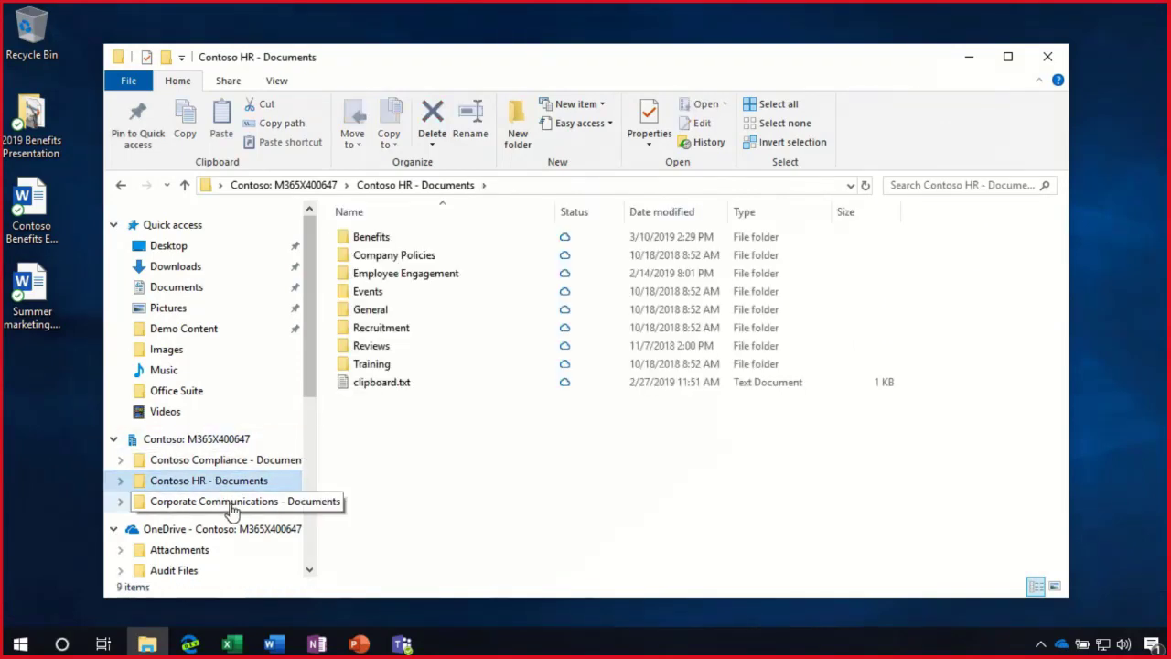
left_click(229, 508)
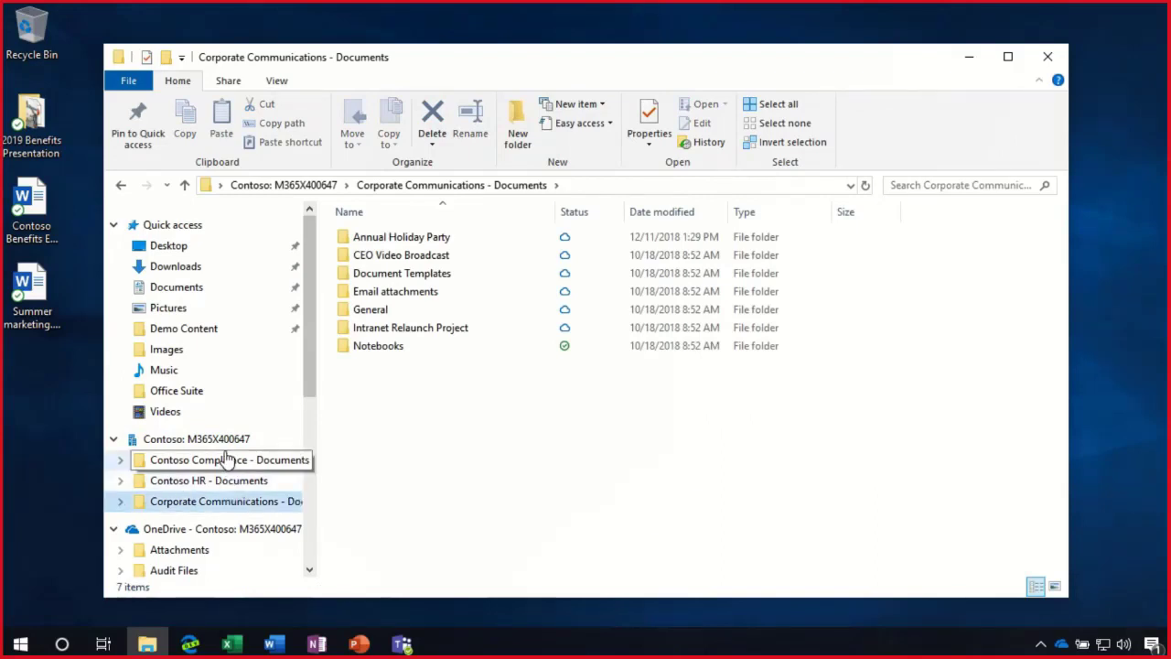
left_click(227, 461)
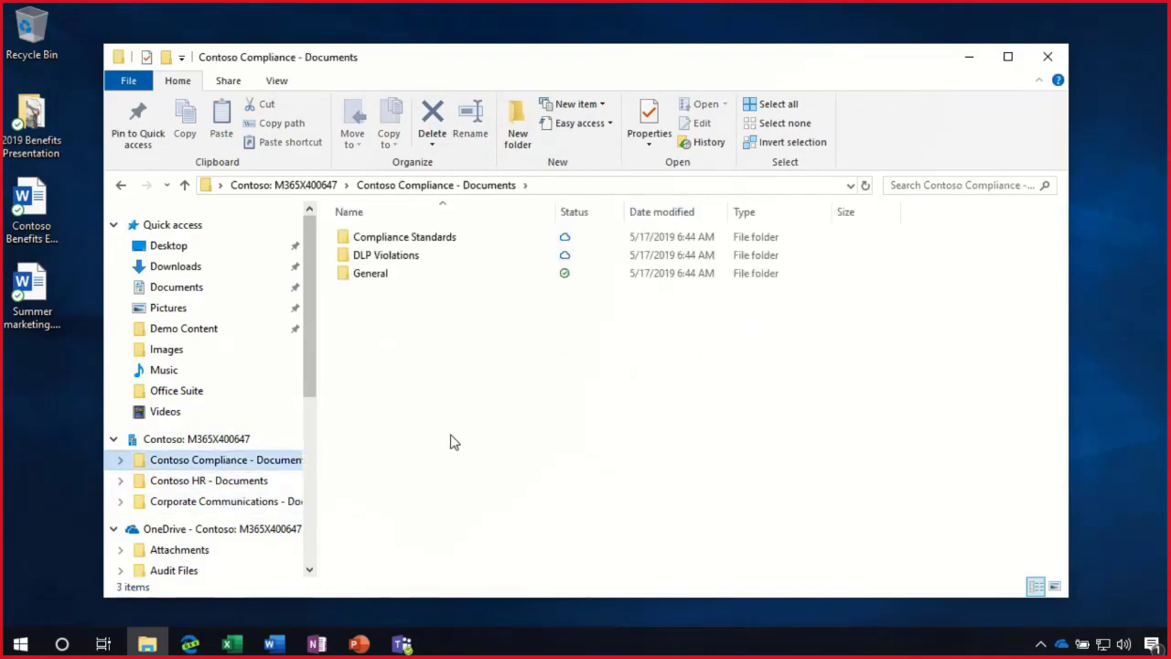
left_click(968, 62)
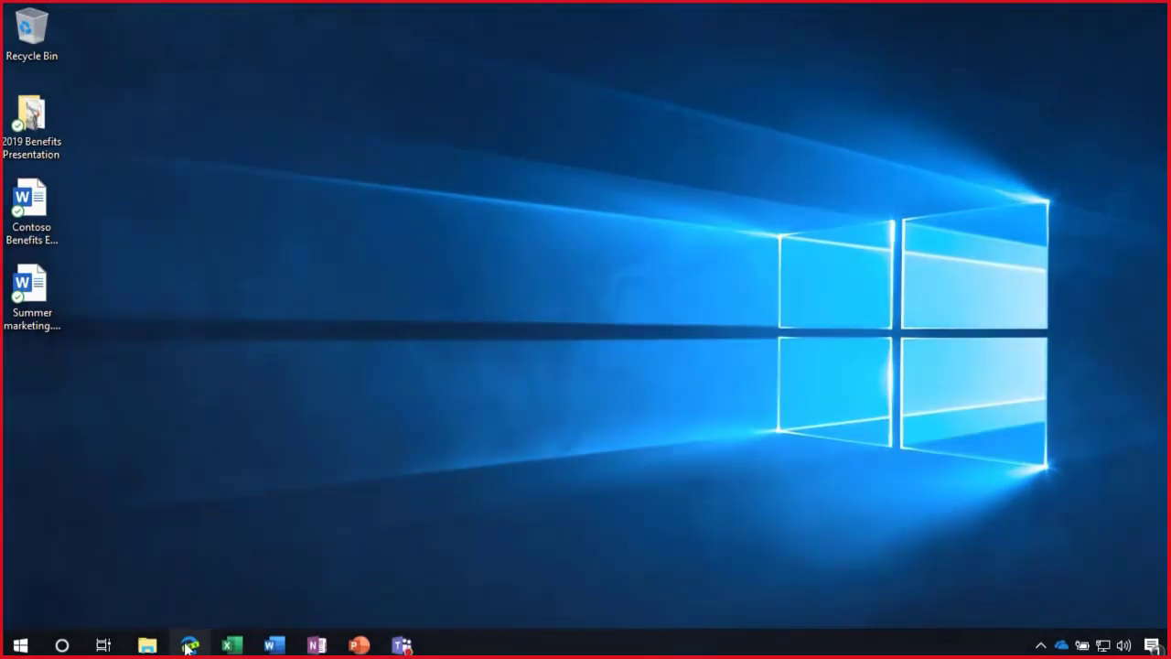
- Switch to the Edge browser, close the Contoso Compliance SharePoint page and open OneDrive from Microsoft Office Home
left_click(190, 644)
left_click(738, 268)
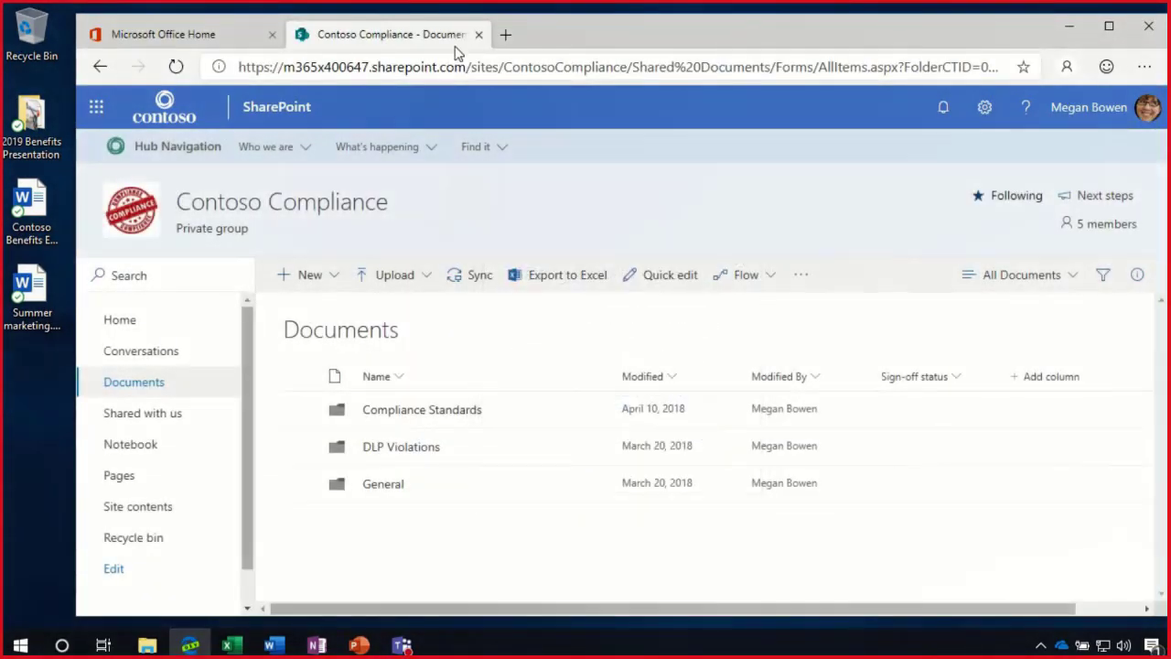
left_click(479, 34)
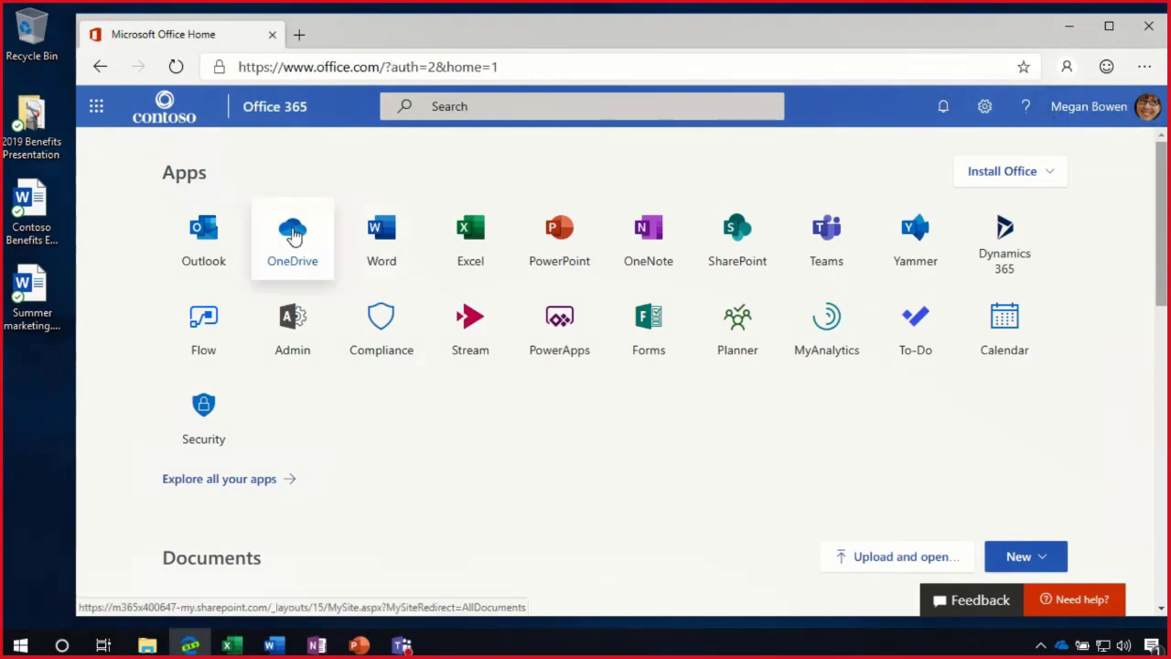
left_click(294, 236)
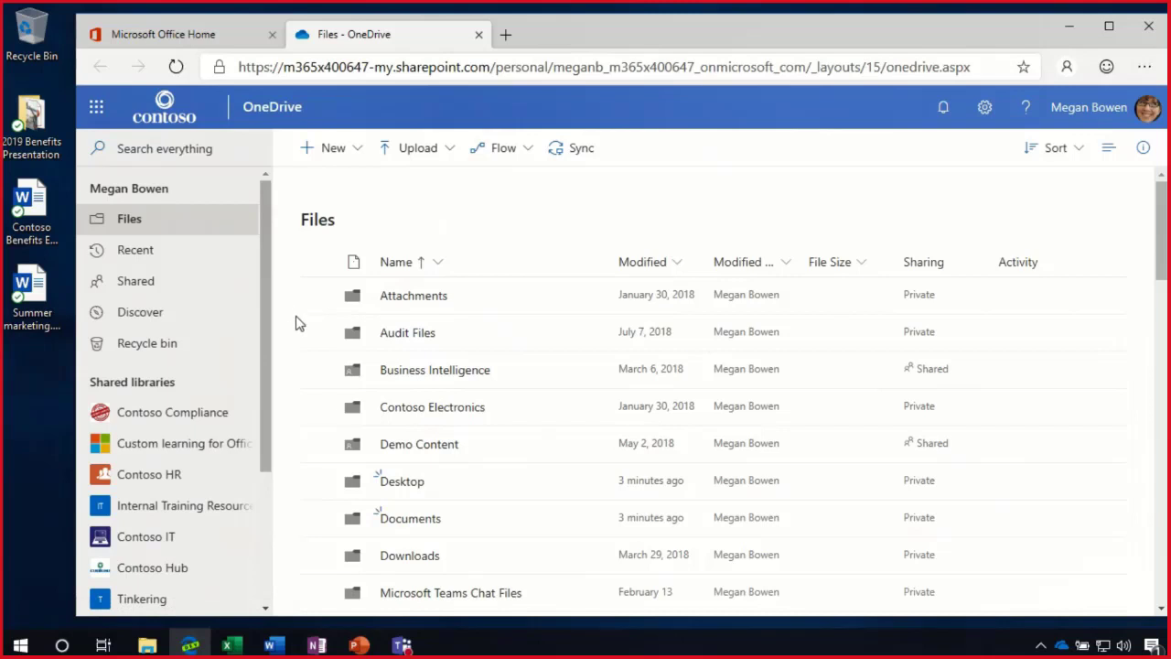
- Check the sharing status of the OneDrive files, view the backed-up Desktop folder's contents and return to Files
scroll(291, 332, "down", 2)
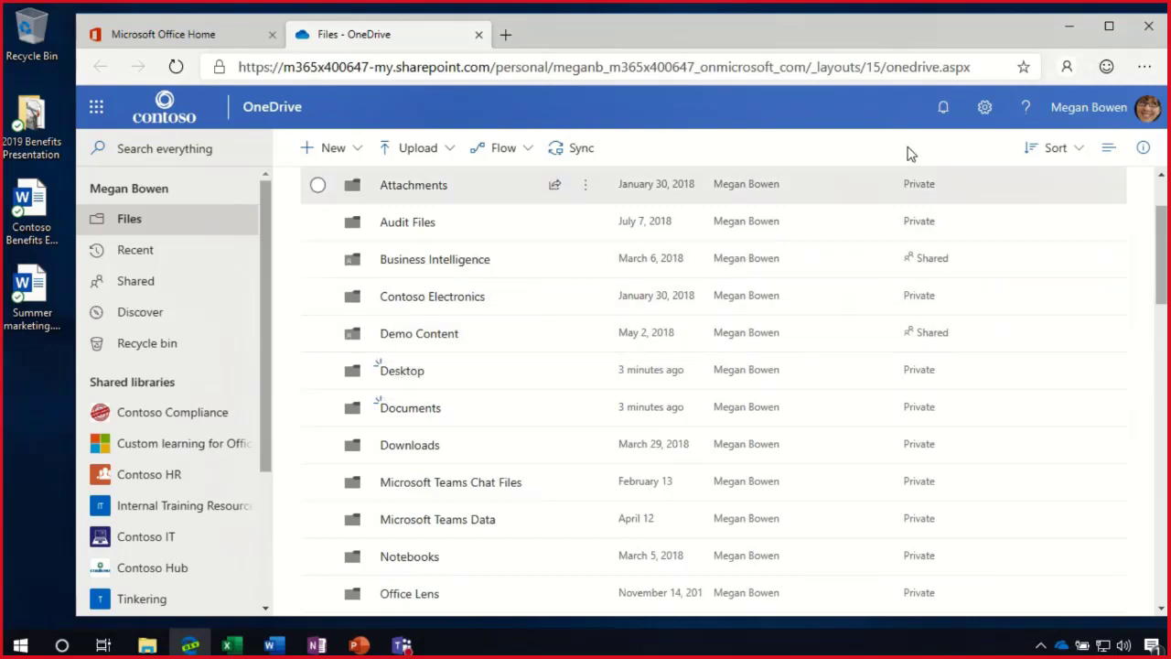
scroll(924, 302, "up", 1)
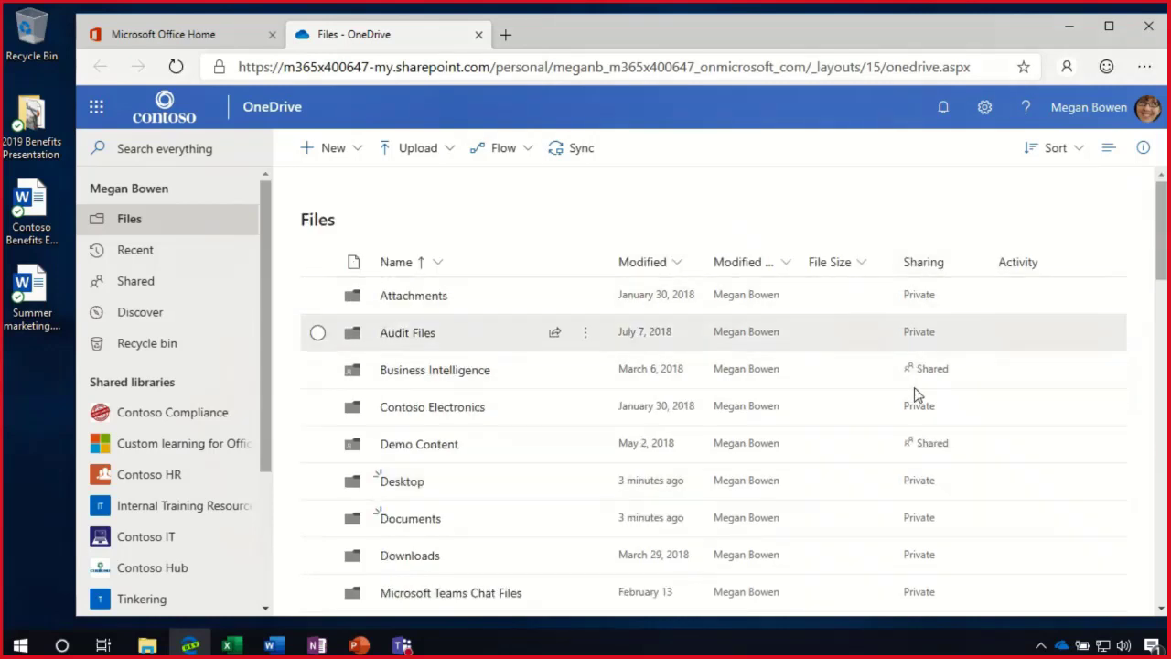
scroll(906, 430, "down", 2)
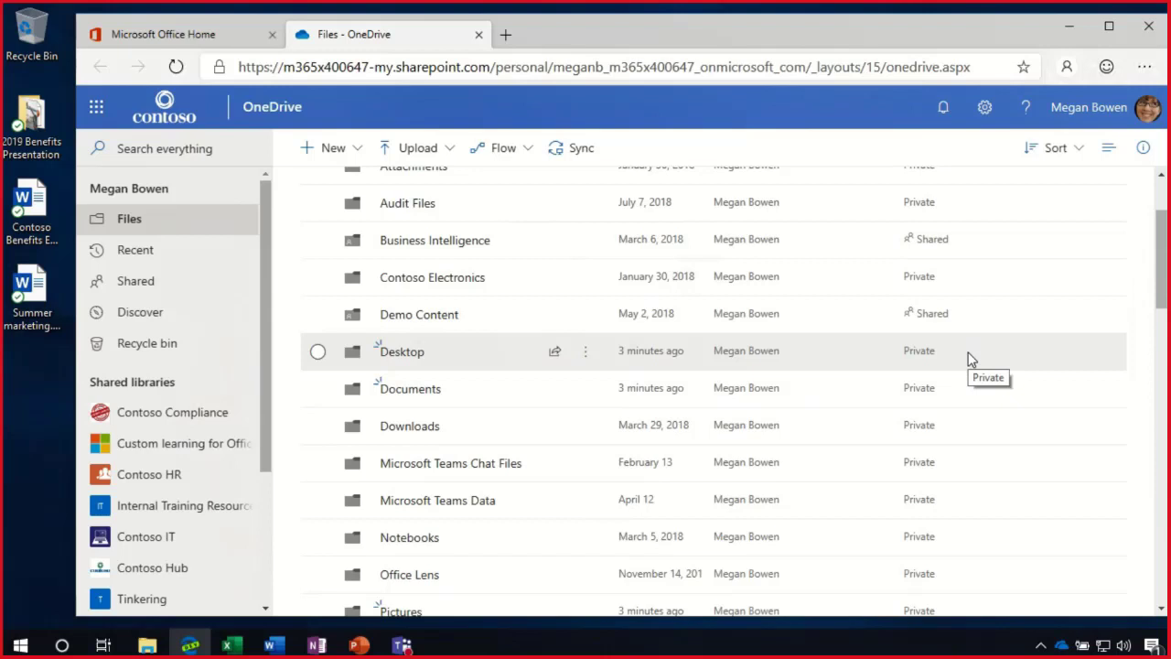
left_click(420, 353)
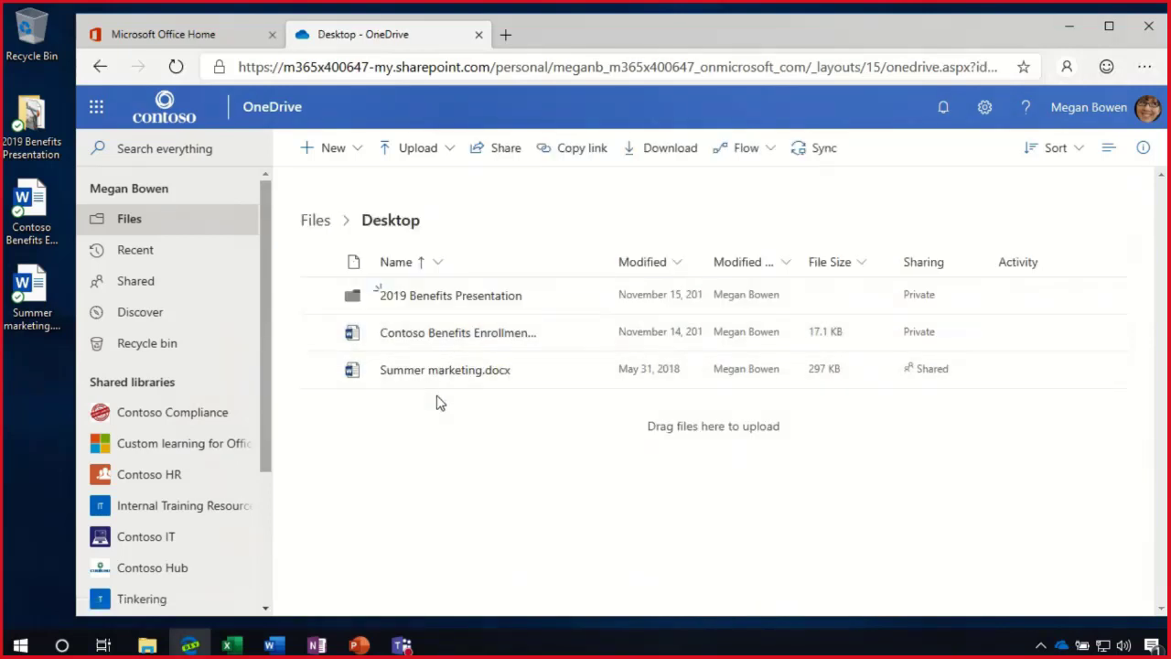
mouse_move(436, 376)
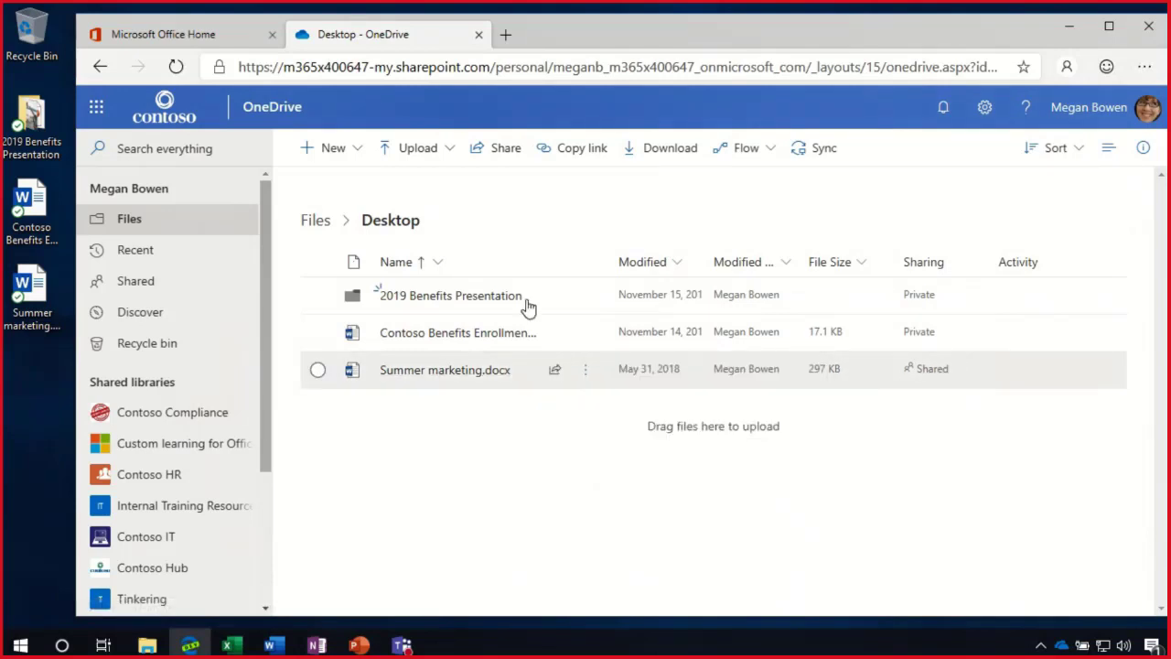
left_click(317, 222)
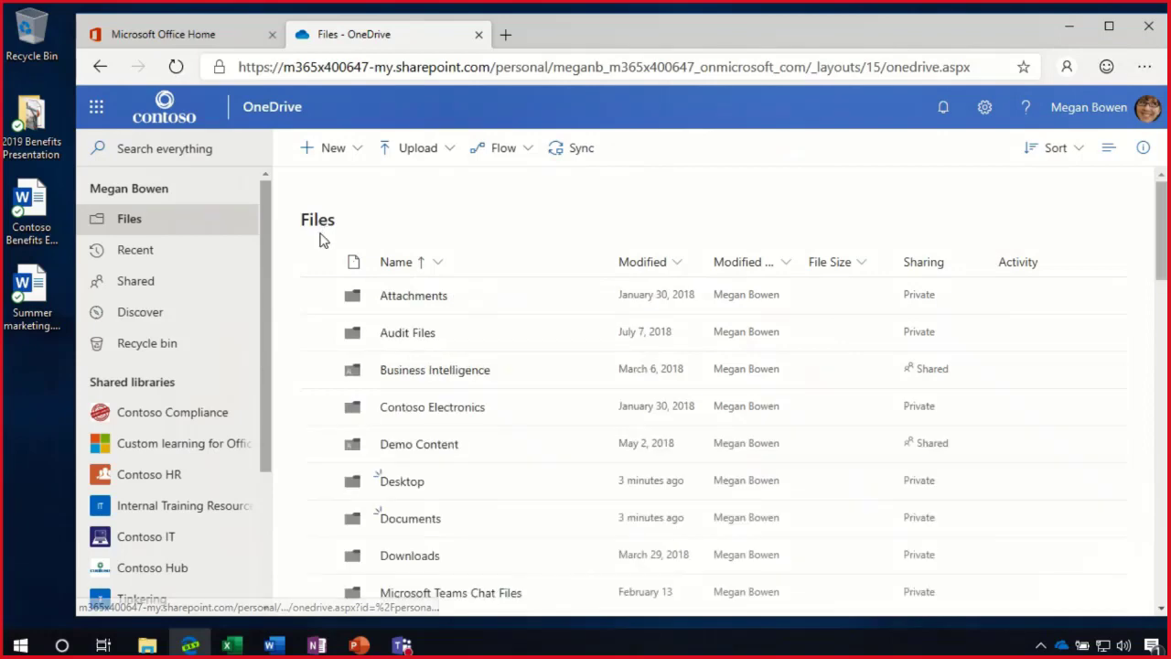
- Find International Marketing Strategy.docx in the OneDrive files, view its activity card and open it in Word online
scroll(409, 343, "down", 3)
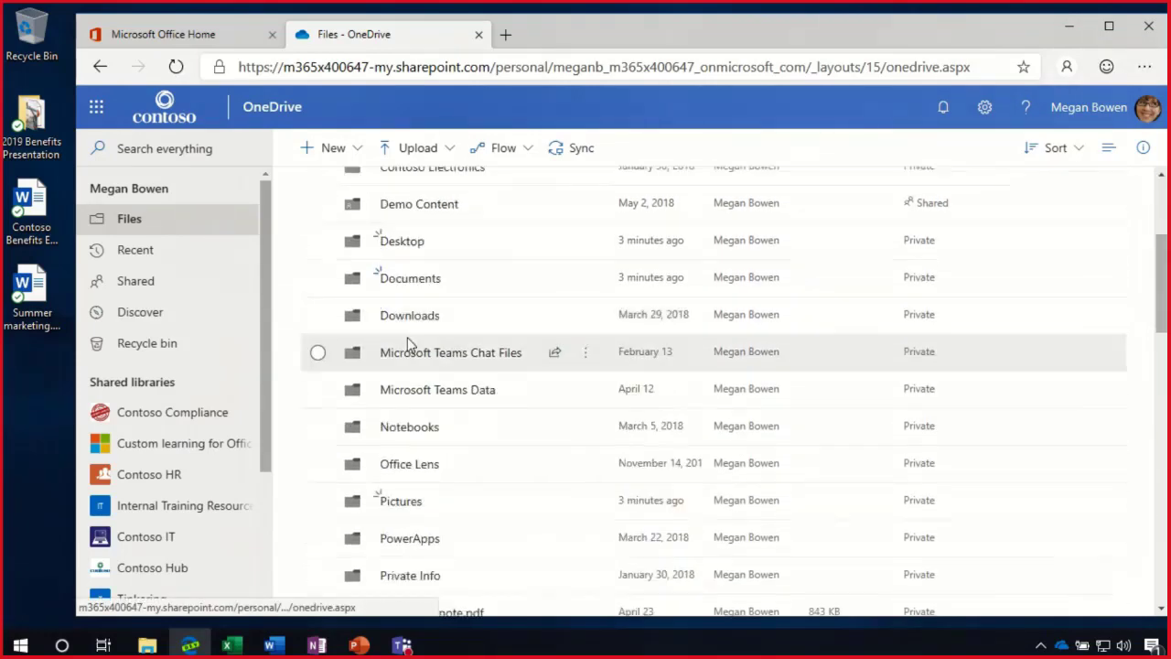
scroll(409, 343, "down", 3)
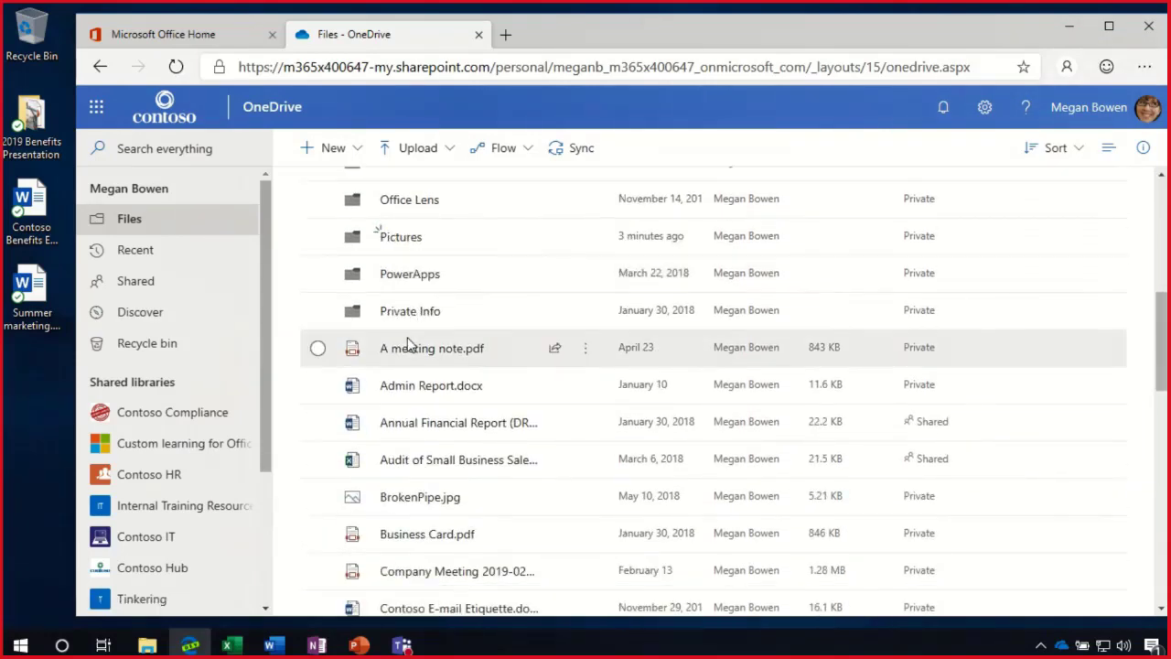
scroll(409, 343, "down", 2)
scroll(409, 343, "down", 4)
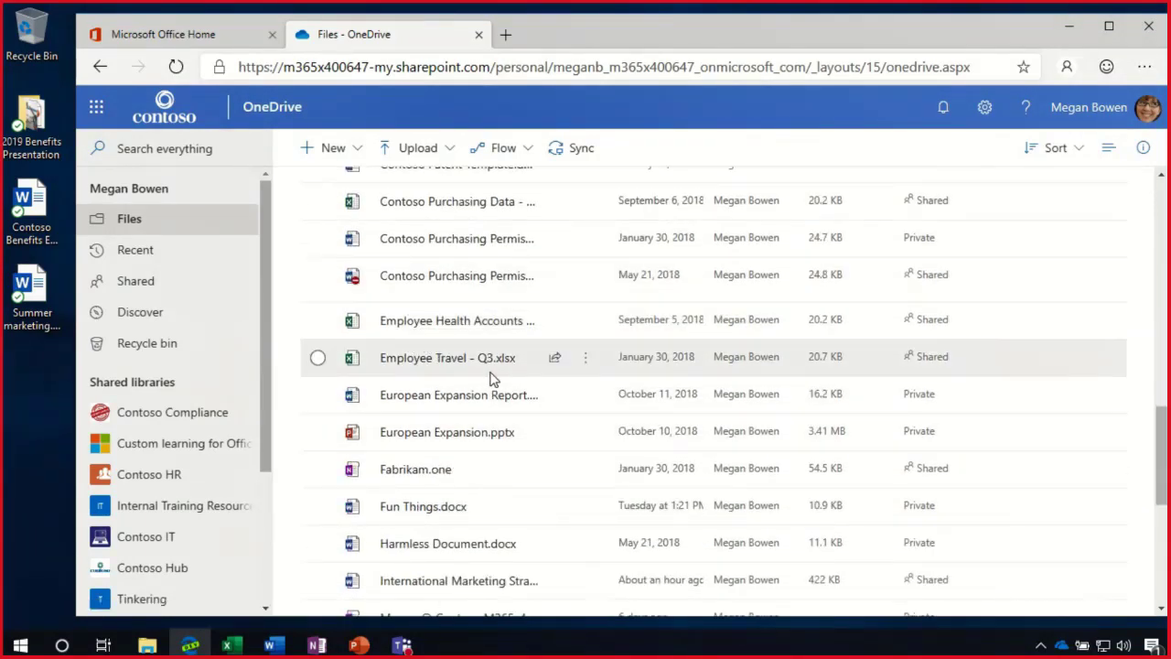
scroll(466, 372, "down", 3)
scroll(468, 384, "down", 2)
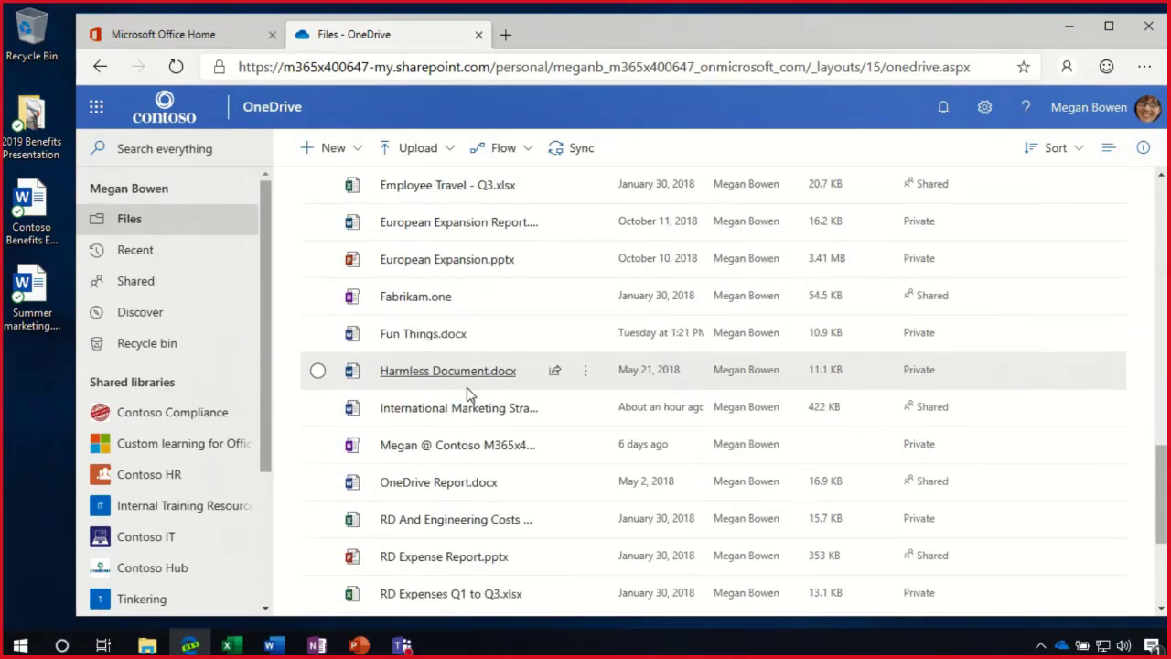
mouse_move(435, 413)
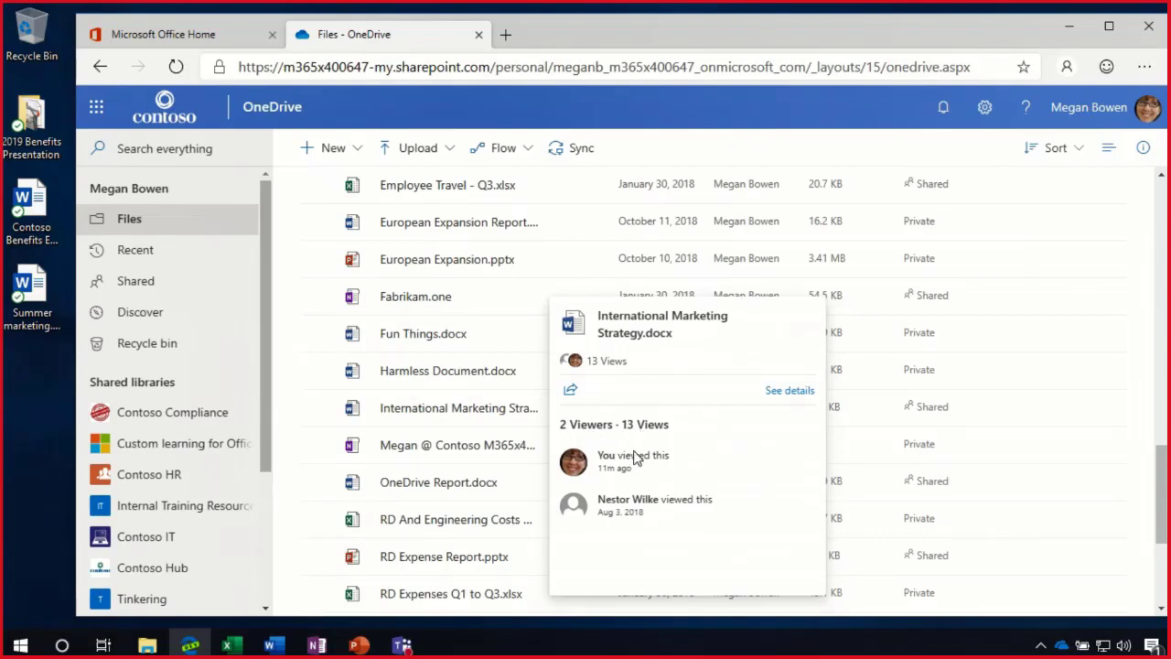
left_click(477, 410)
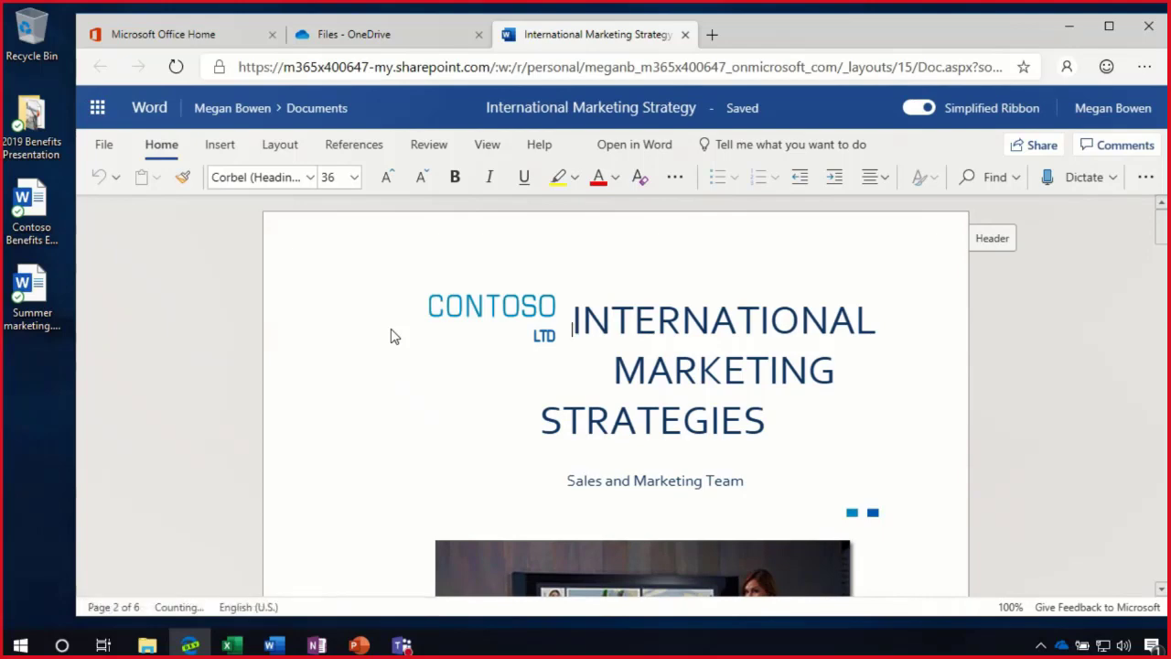
- Start a new comment on the reviewer's name in the "Reviewed by" line after the document's page break
scroll(391, 329, "down", 5)
scroll(391, 336, "down", 6)
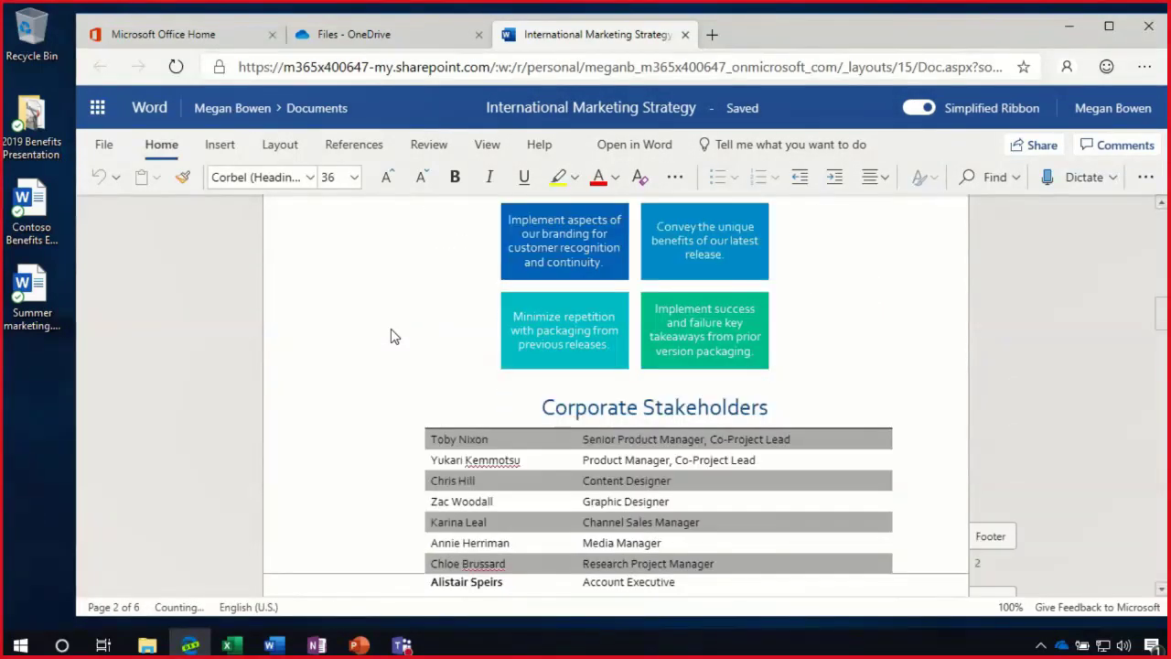
scroll(390, 336, "down", 7)
scroll(391, 335, "down", 2)
scroll(391, 335, "up", 4)
scroll(391, 335, "up", 10)
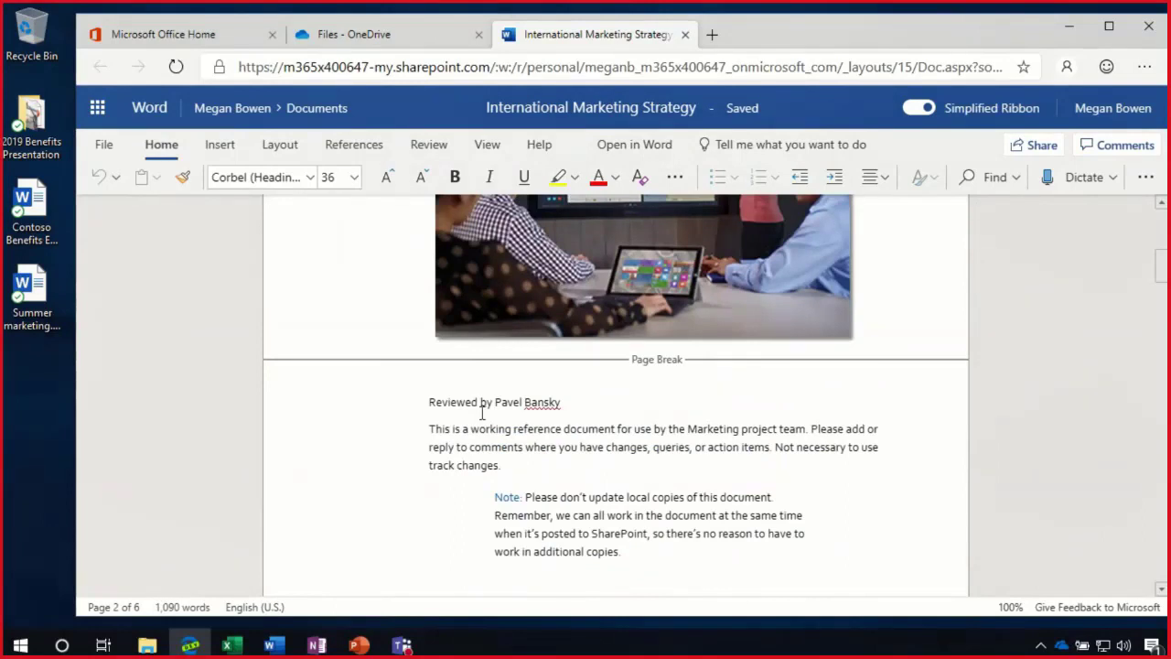
left_click(507, 402)
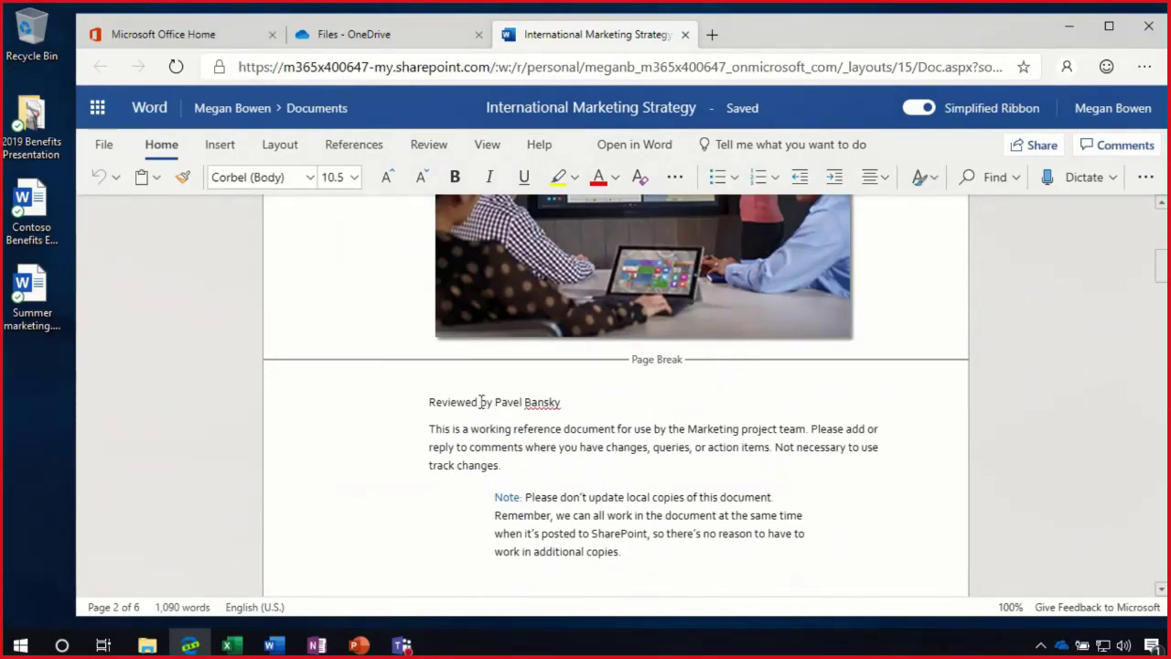
left_click_drag(479, 402, 560, 401)
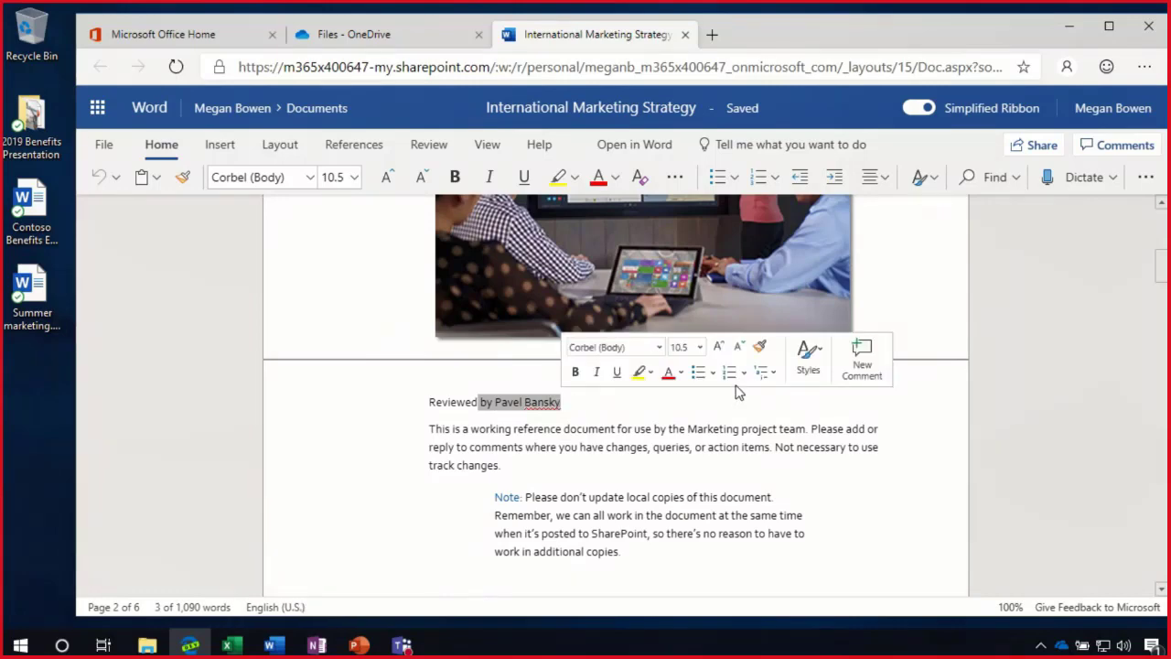
left_click(861, 359)
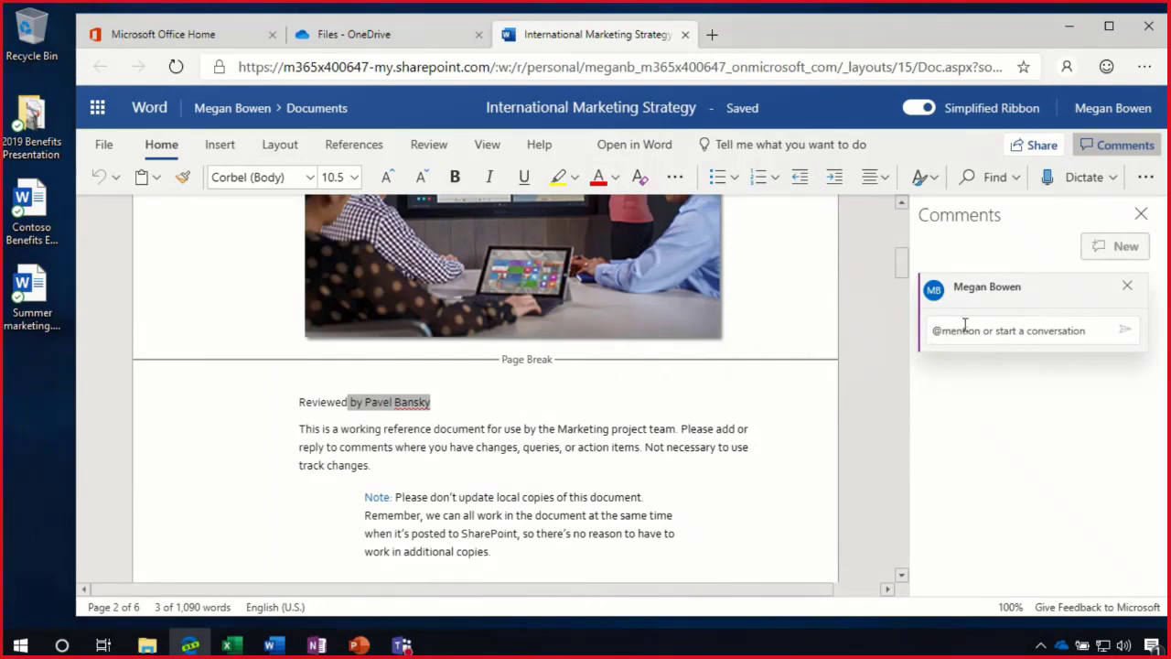
- Post a comment mentioning a colleague, asking them to please take a look at this and review with the named reviewer, and share the file with them
type("@miriam")
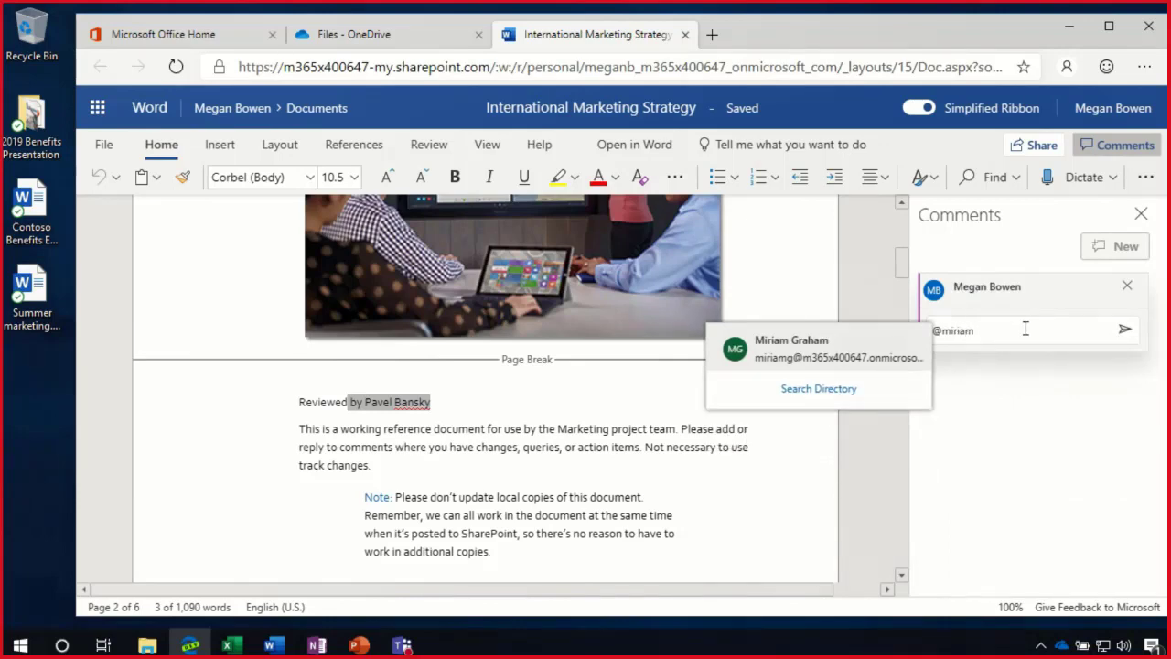
key("Return")
type("- Can")
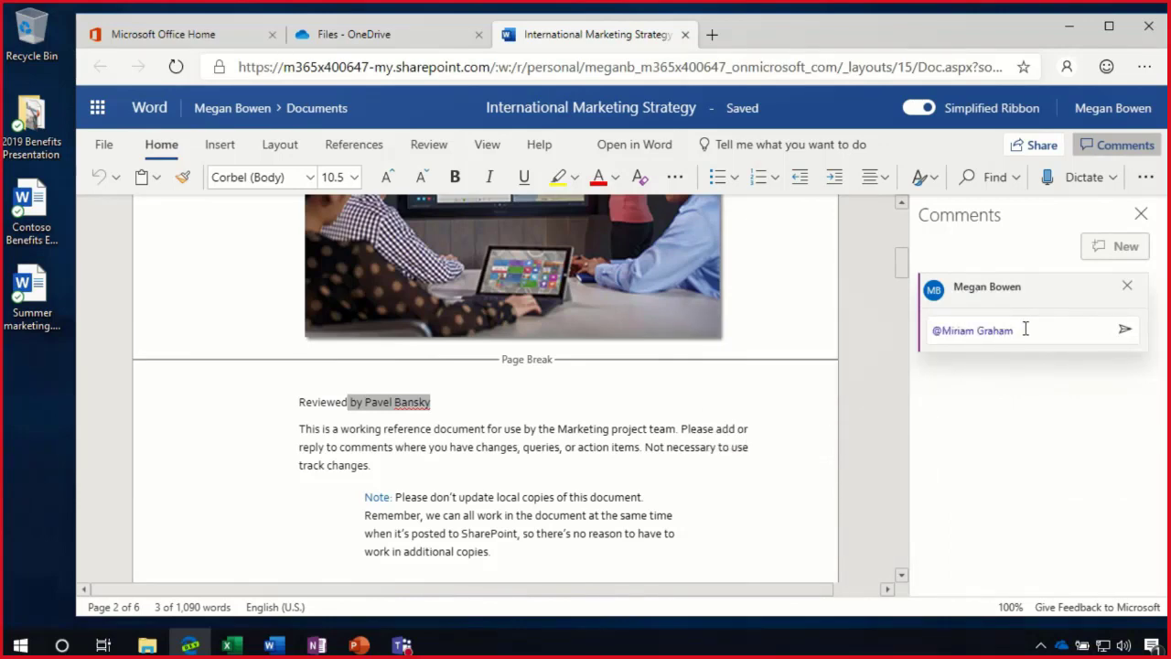
type(" y9ou")
key("BackSpace")
key("BackSpace")
key("BackSpace")
key("BackSpace")
type("you please take a look at this and review with Pavel?")
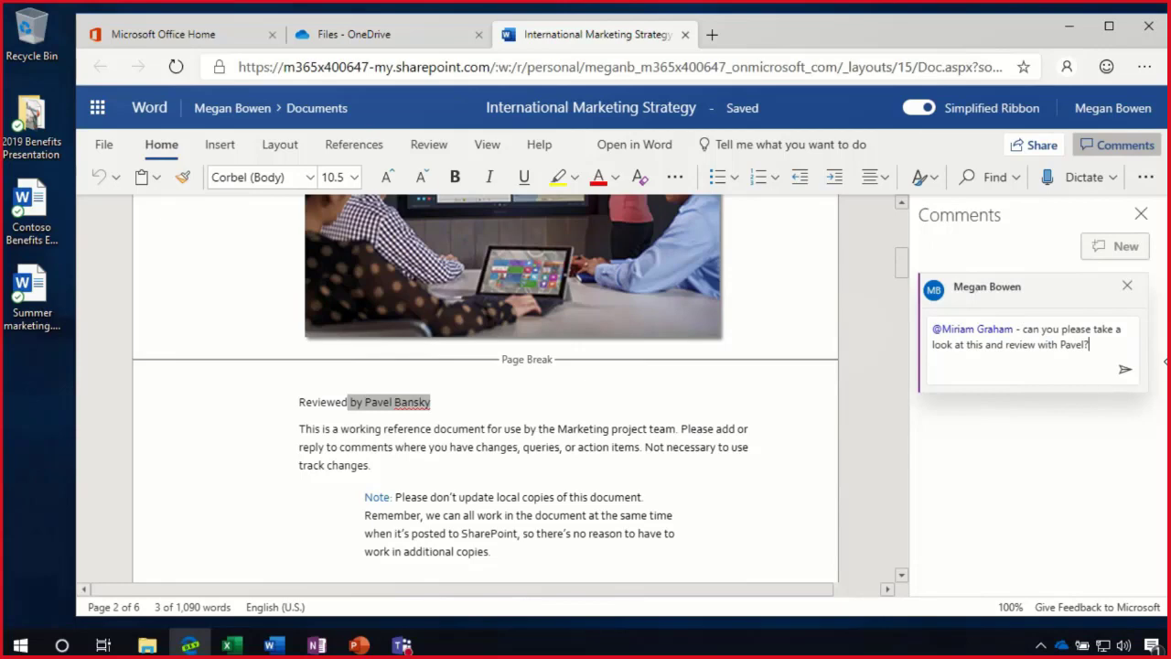
left_click(1124, 370)
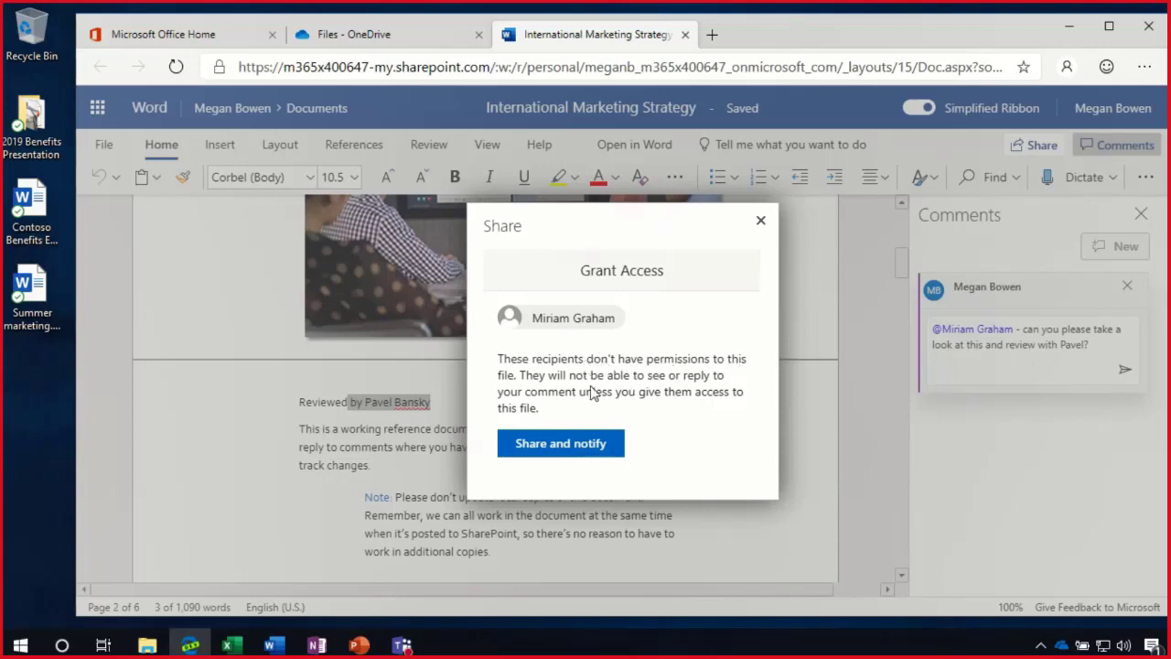
left_click(581, 447)
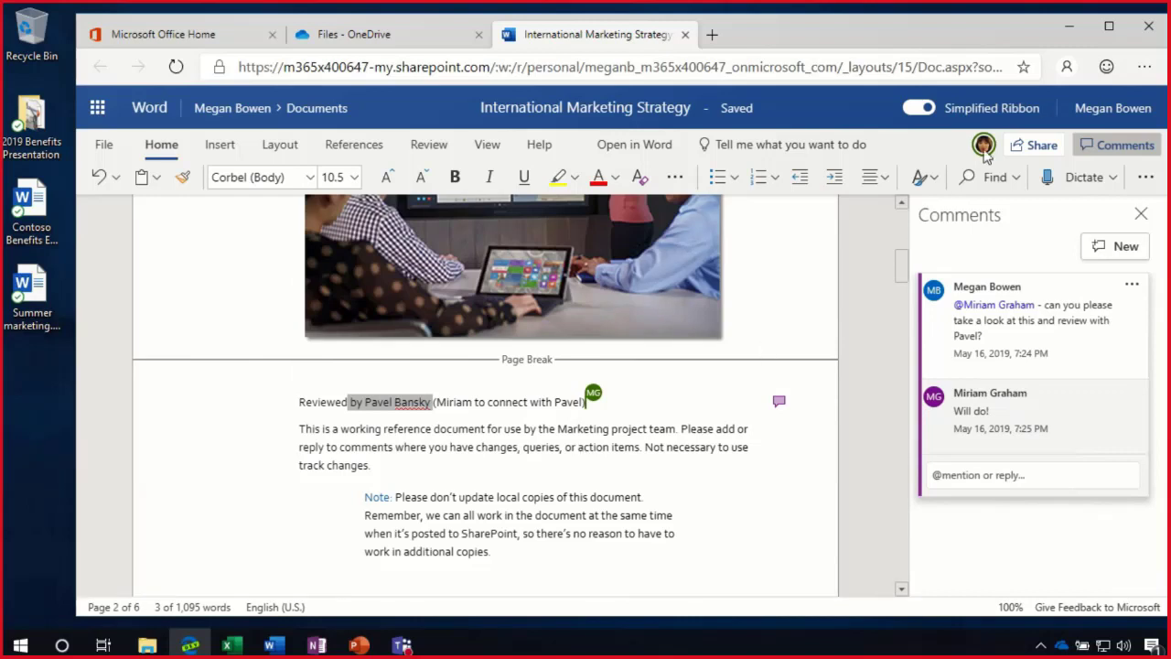
- Close the comments and the Word document, view the version history of International Marketing Strategy in the OneDrive files, and minimize the browser
left_click(1141, 213)
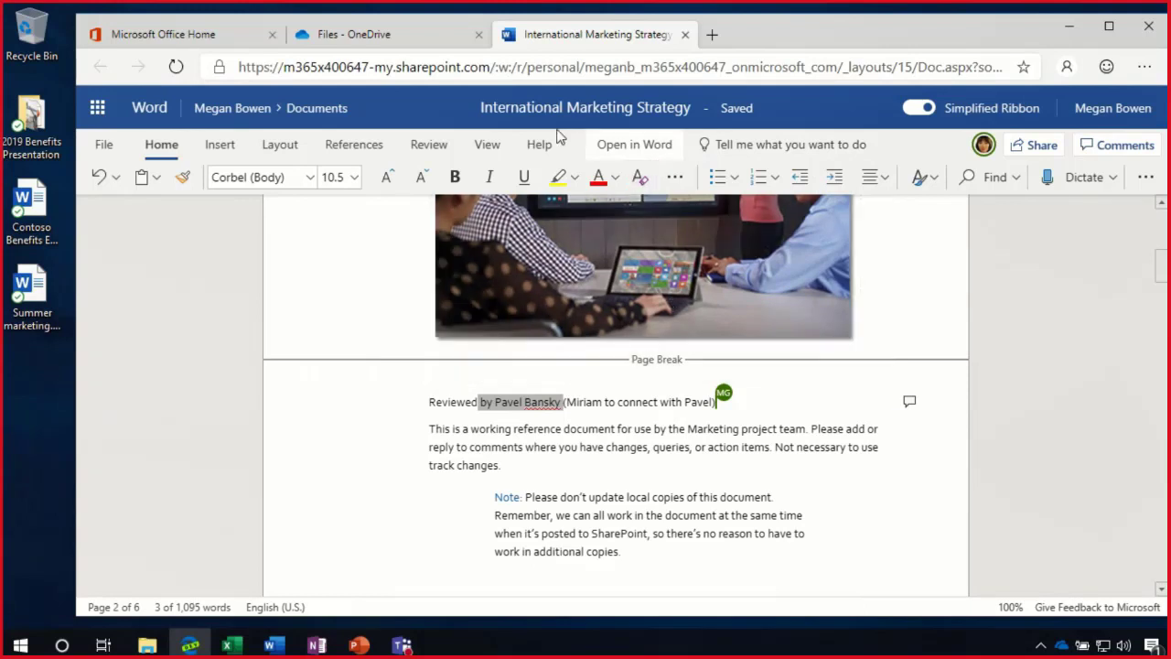
left_click(688, 34)
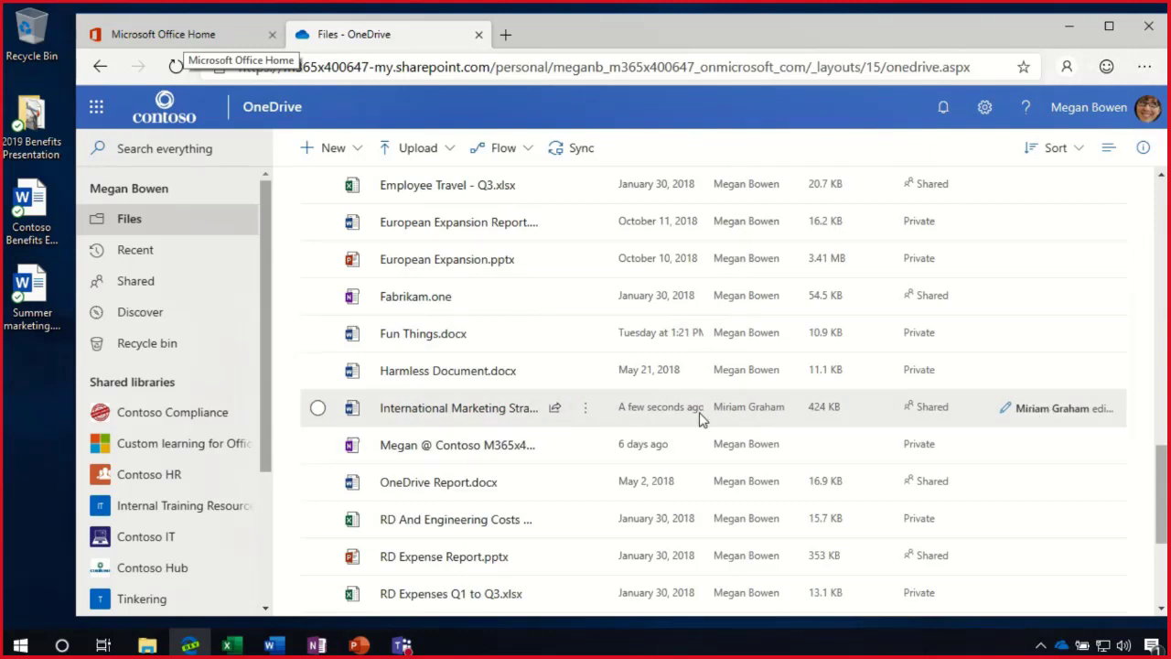
left_click(586, 410)
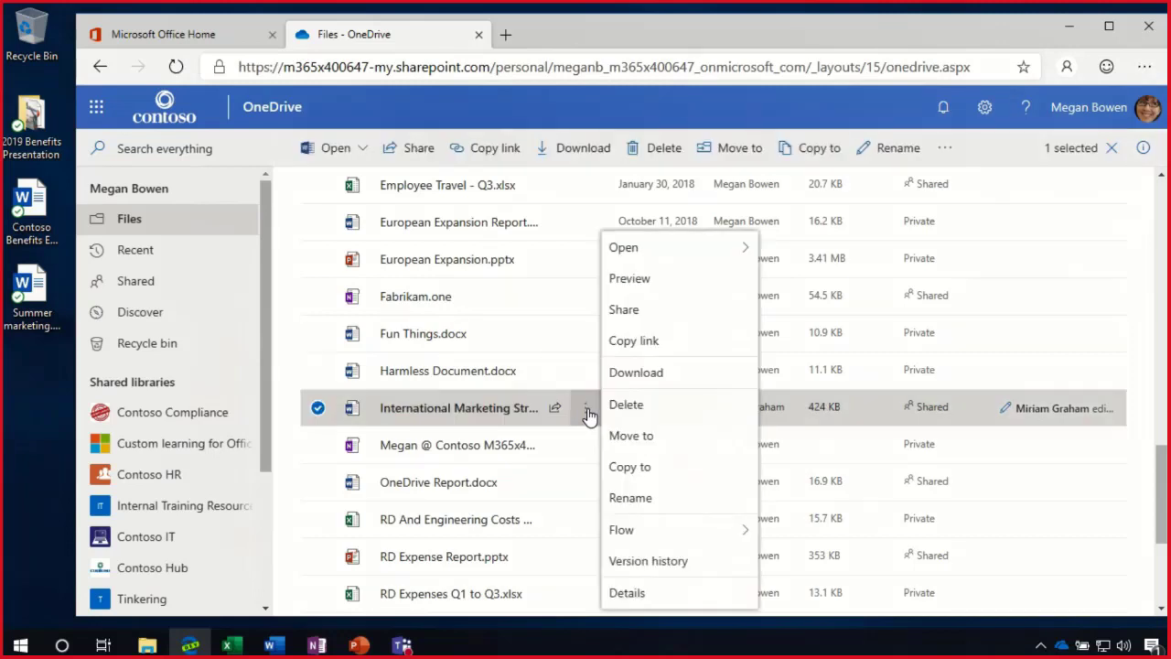
left_click(686, 559)
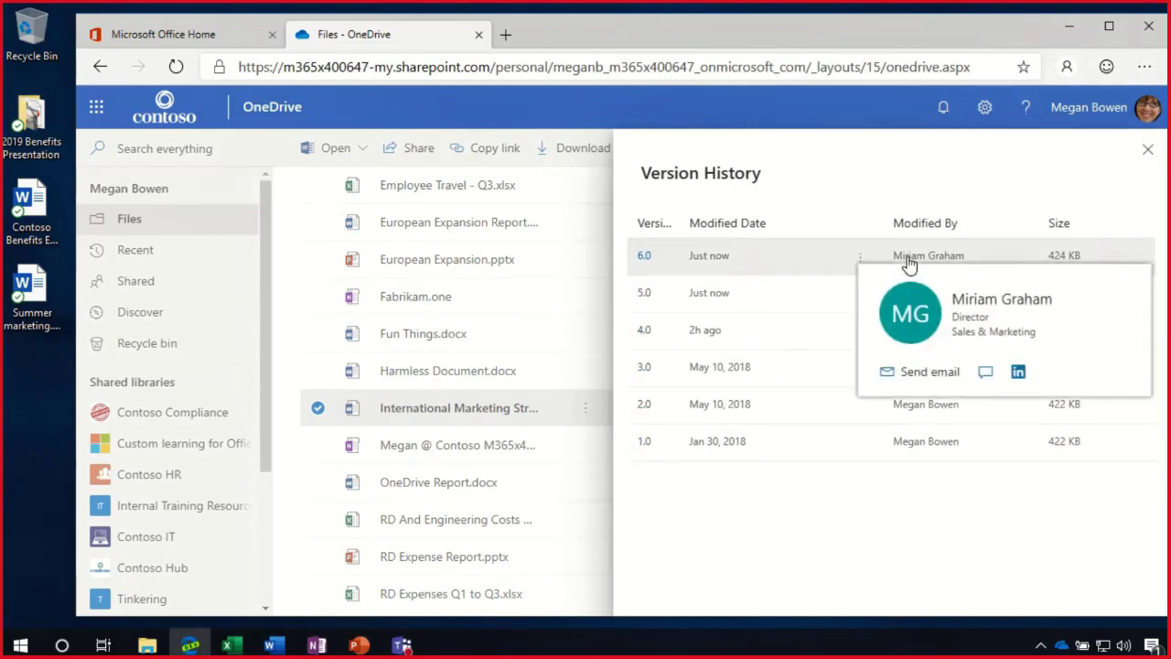
left_click(1148, 151)
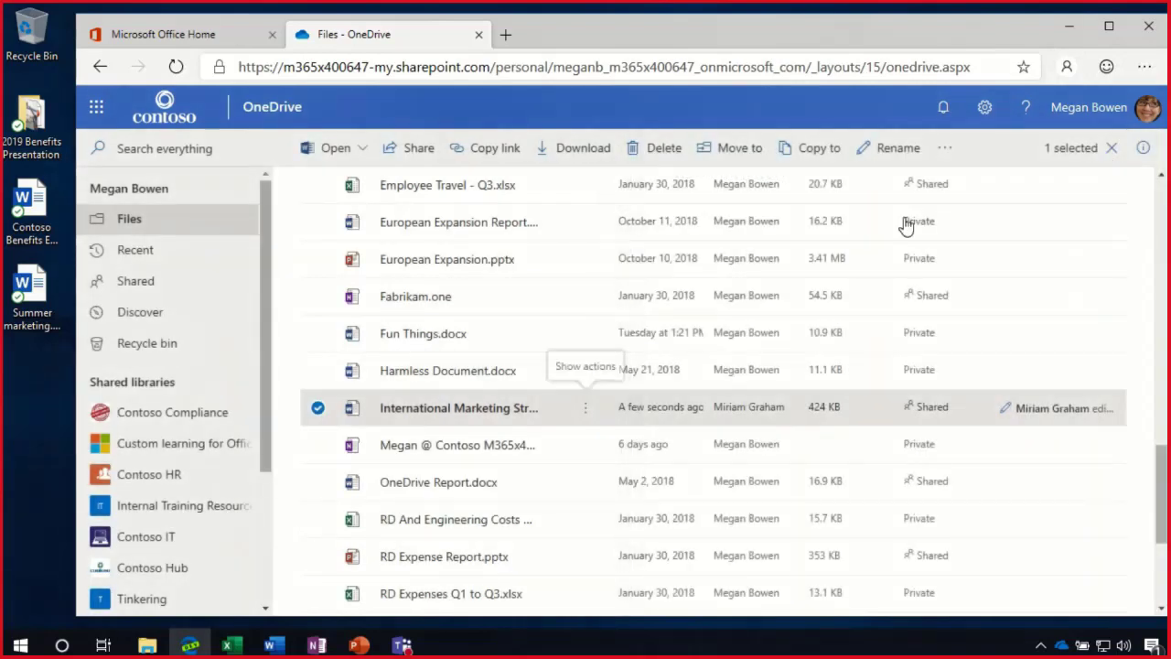
left_click(320, 409)
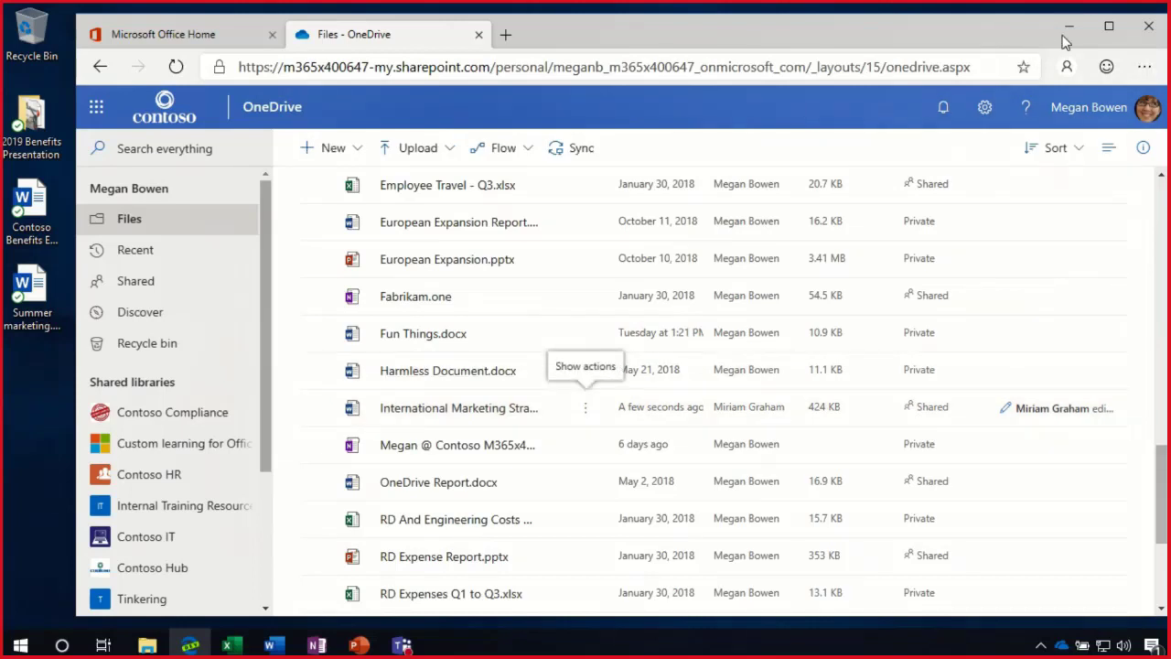
left_click(1068, 29)
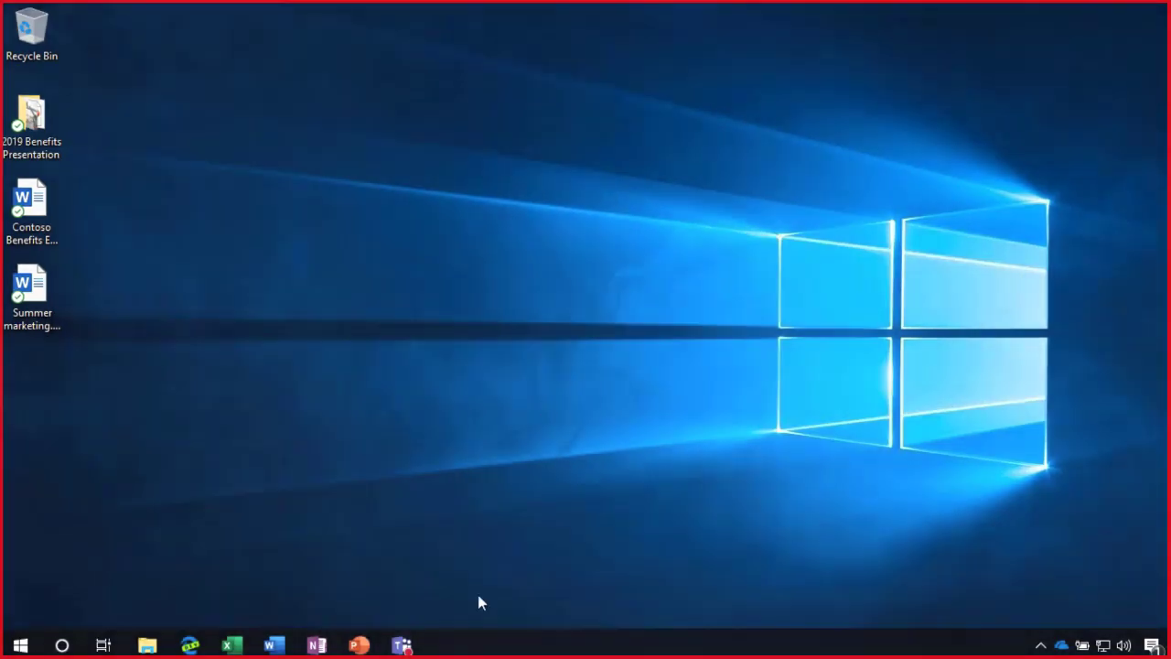
- Switch to Outlook on the web from Office Home and start a new e-mail to a colleague with the subject "HR Report"
left_click(189, 645)
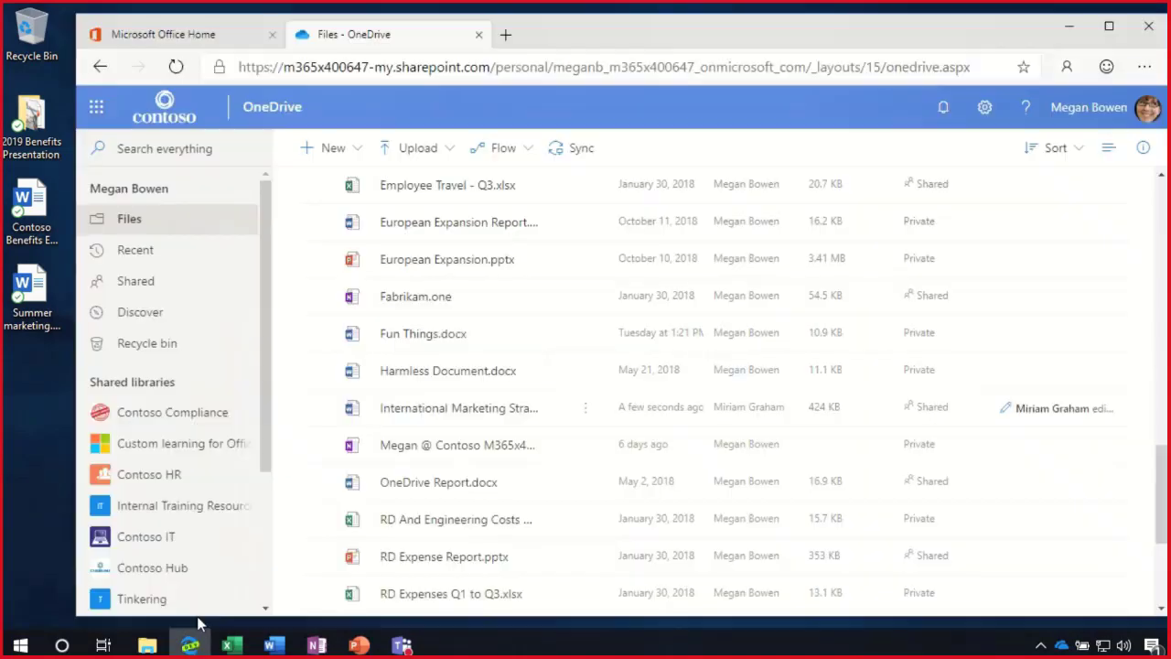
left_click(216, 45)
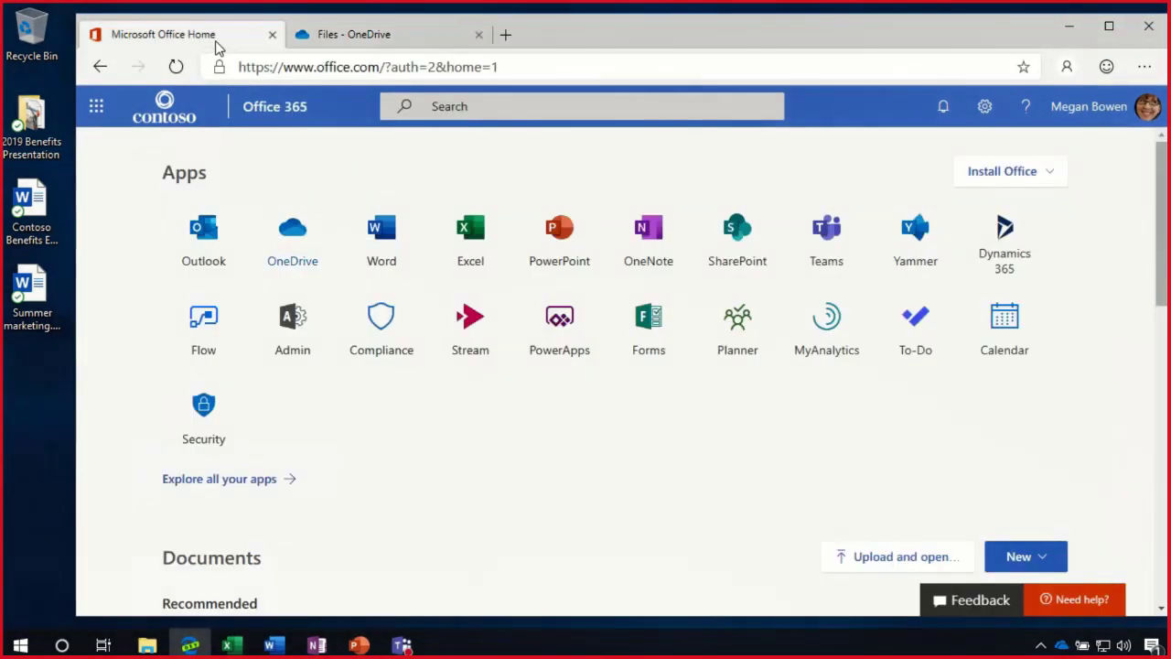
left_click(201, 240)
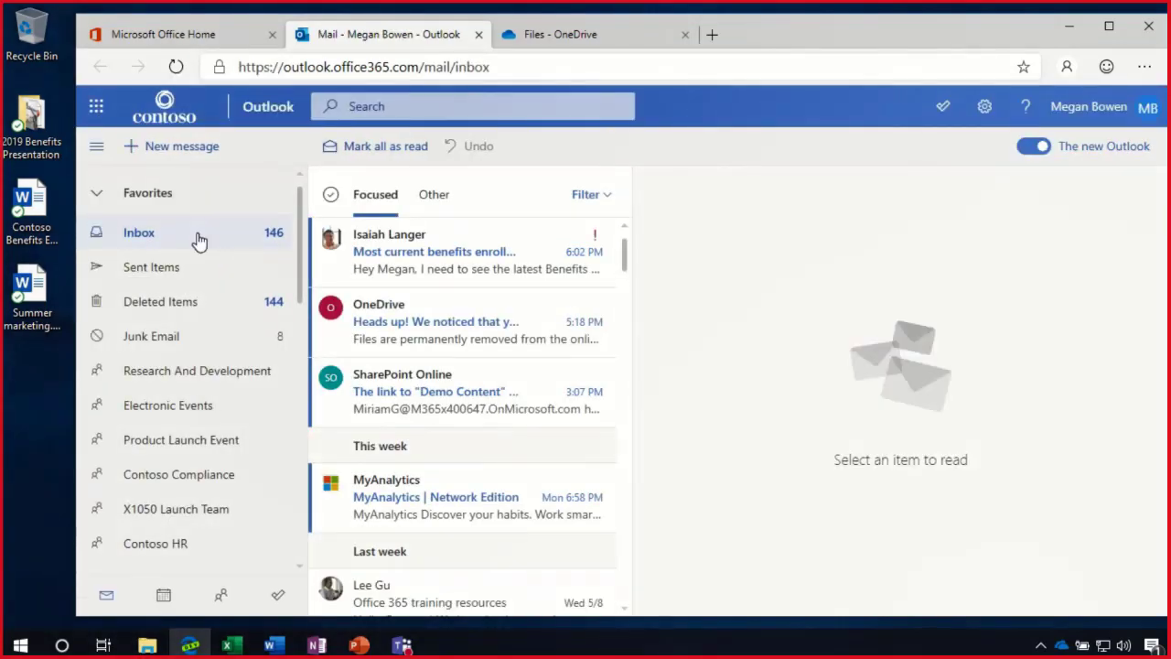
left_click(197, 146)
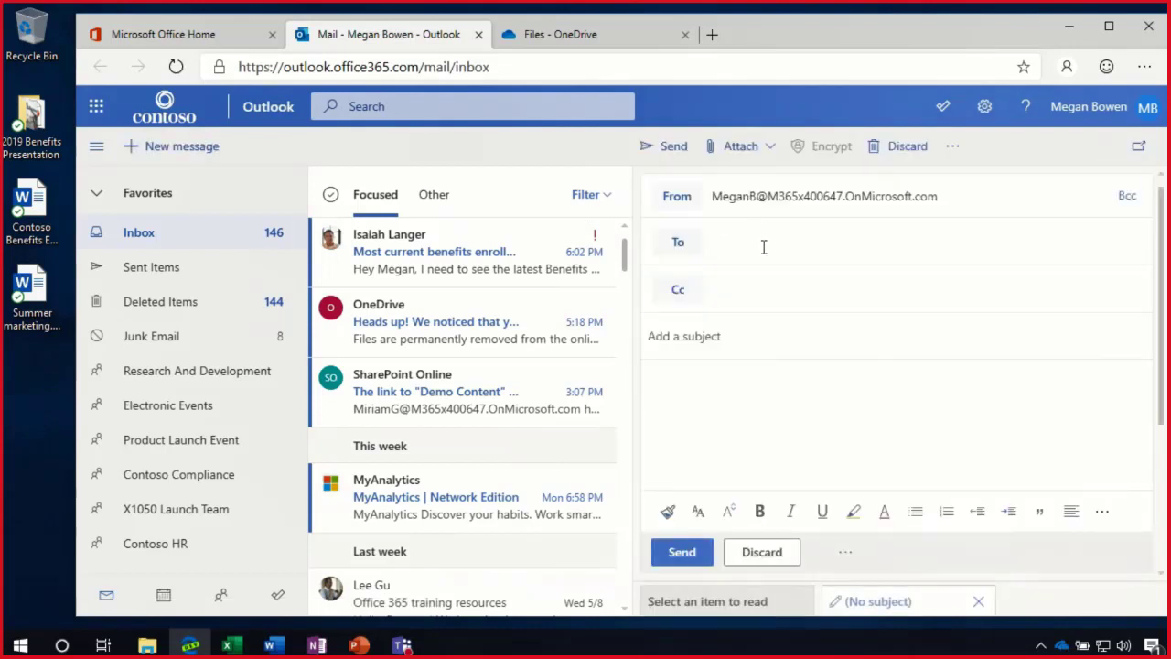
type("allan")
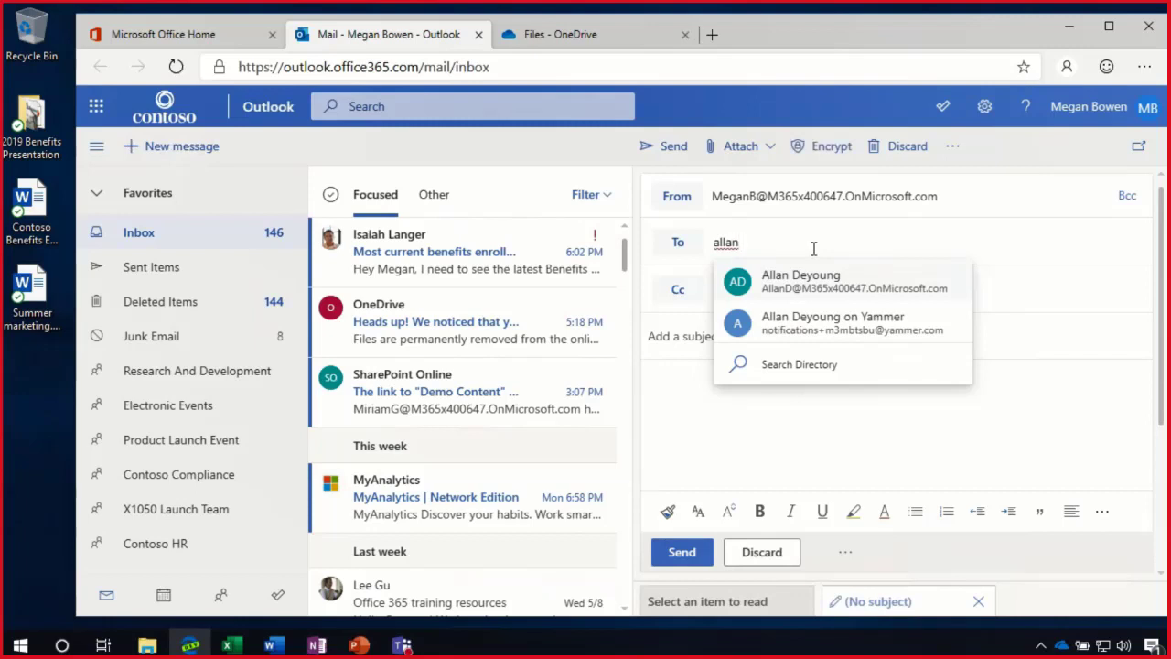
left_click(892, 279)
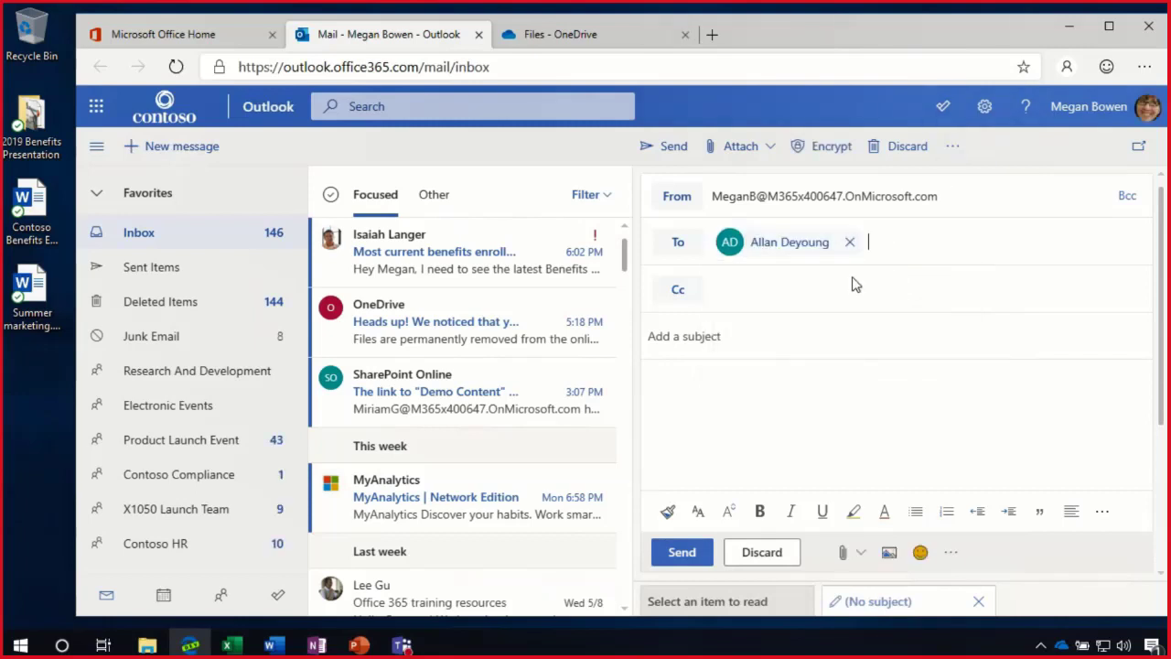
left_click(763, 324)
type("HR Report")
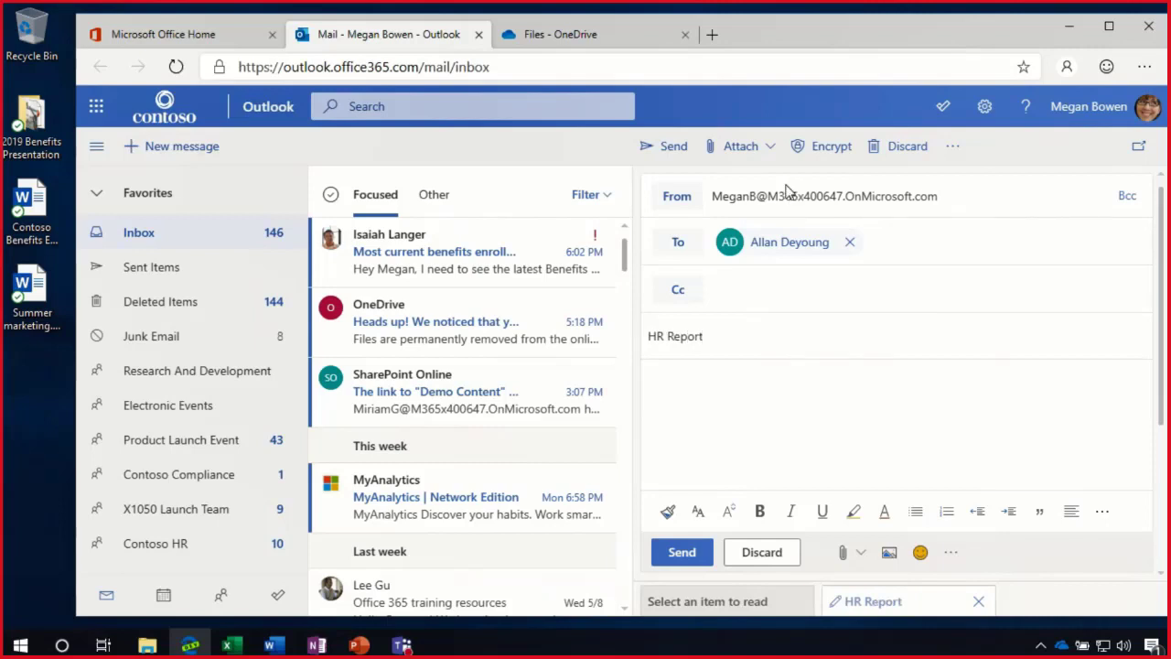
- Attach Weekly Report - HR Team.docx from the OneDrive cloud files to the e-mail, sharing it as a OneDrive link
left_click(752, 150)
left_click(766, 214)
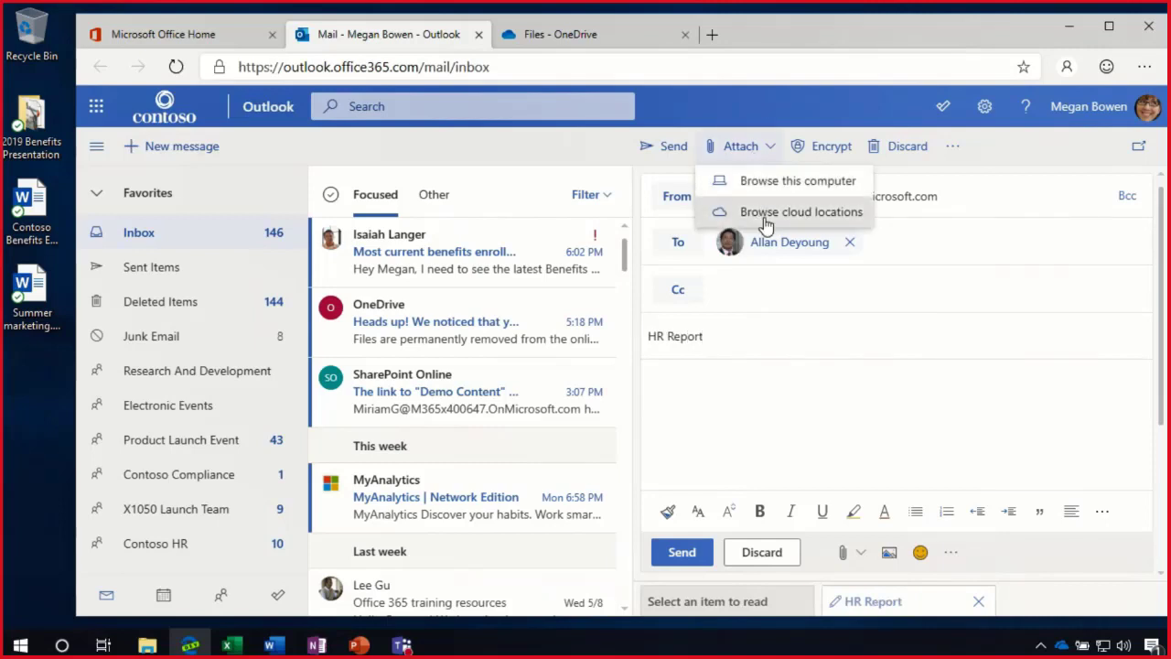
scroll(697, 345, "down", 5)
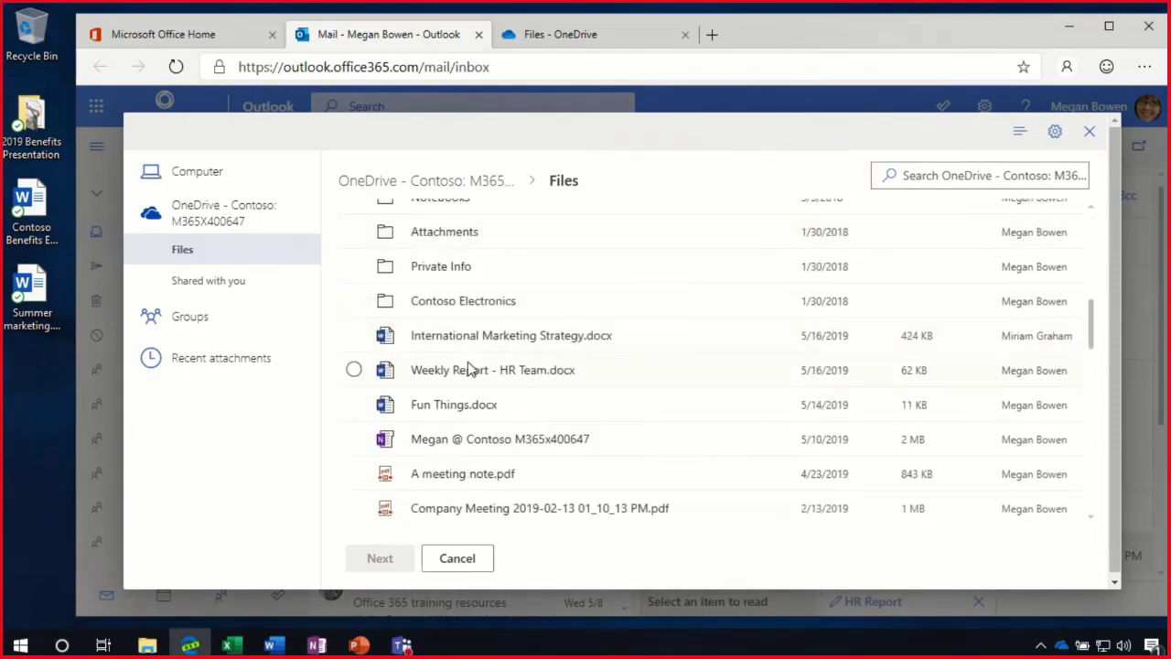
left_click(354, 369)
left_click(379, 559)
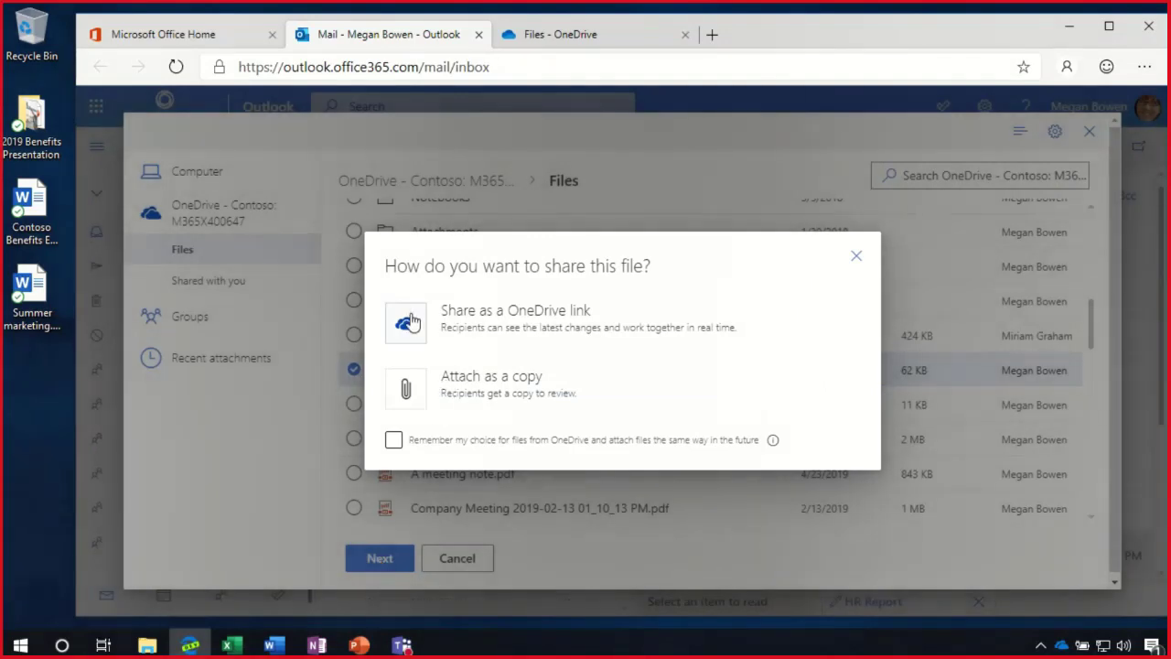
left_click(407, 322)
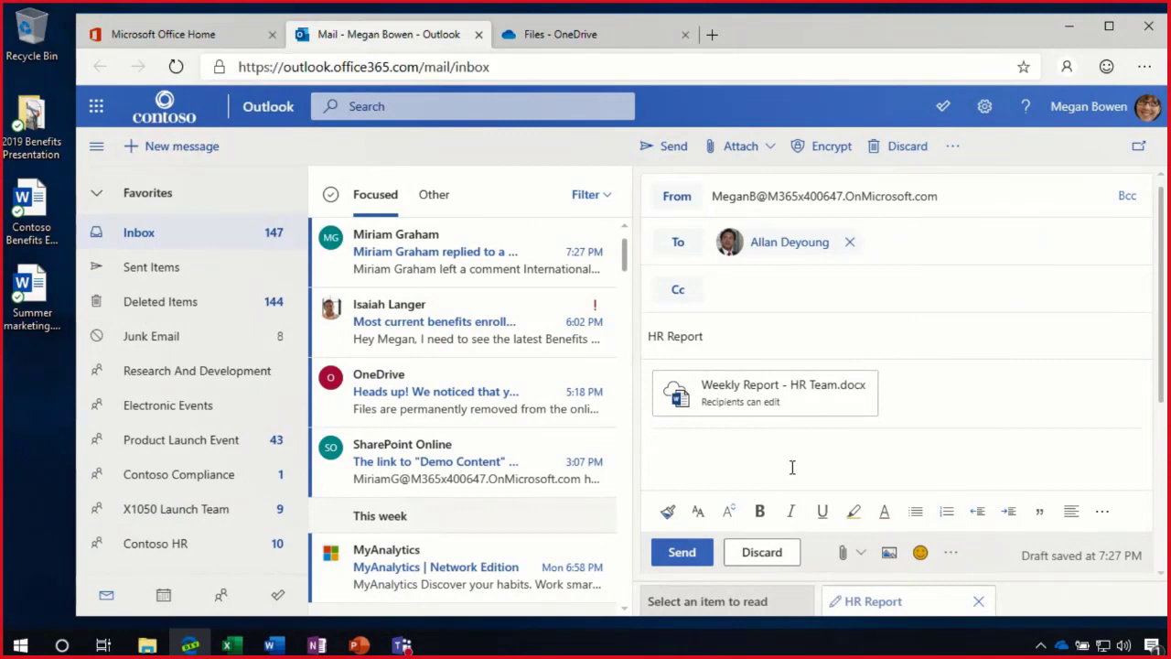
- Send the e-mail with the message "Please review and edit." and leave the browser on the OneDrive files
type("Please review and edit.")
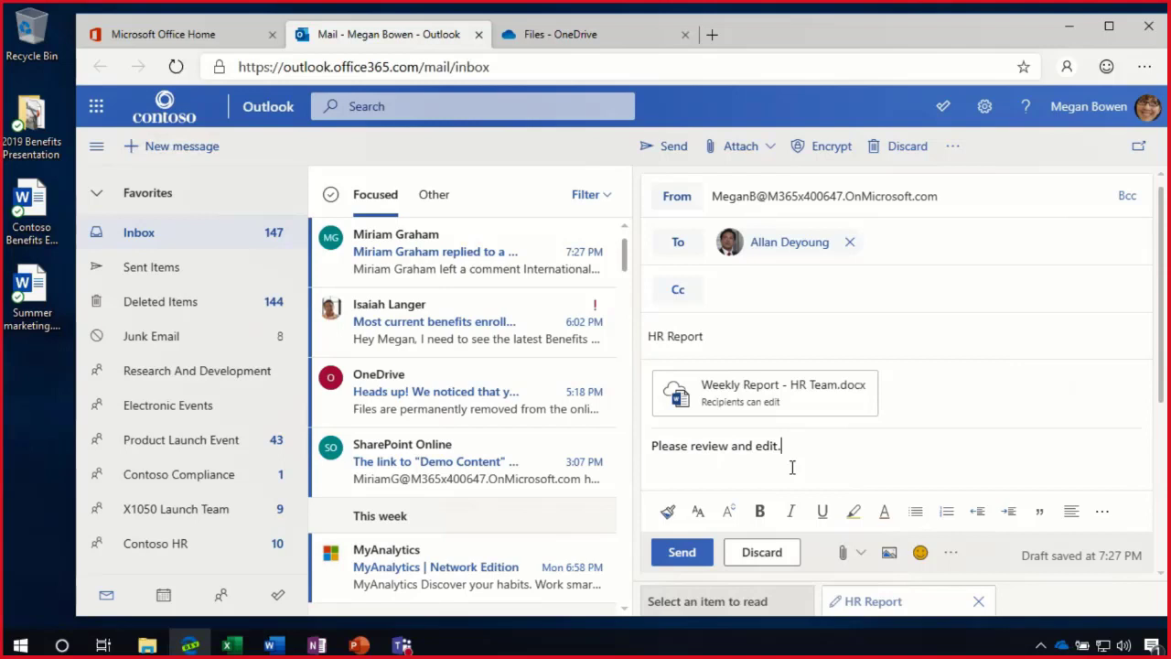
left_click(699, 555)
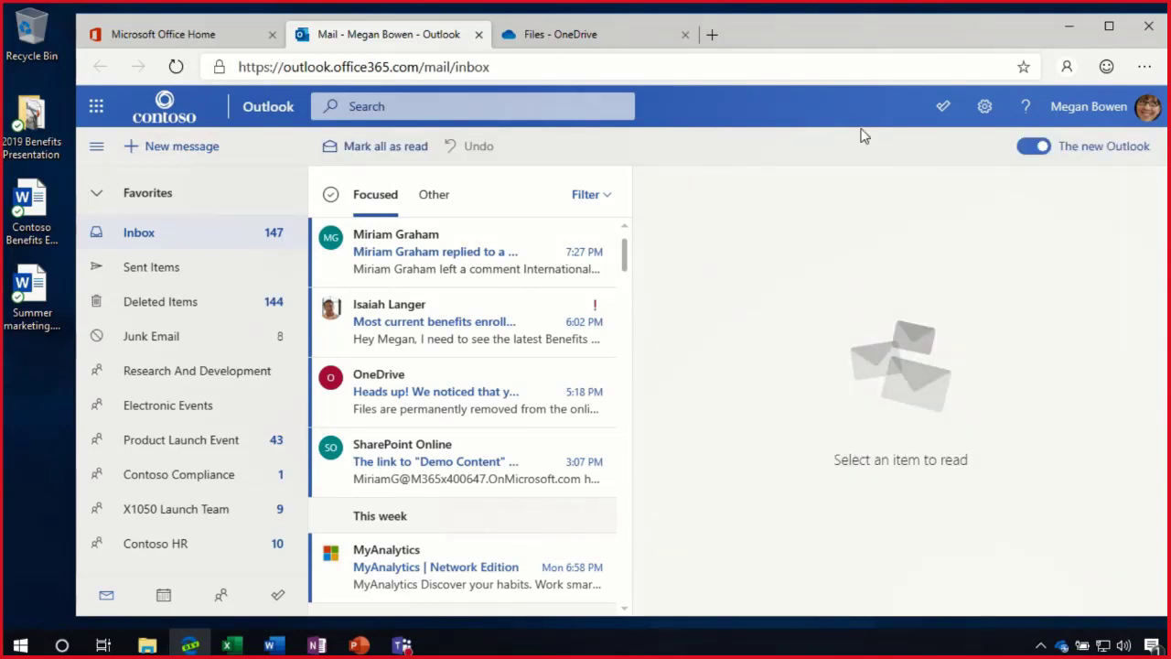
left_click(593, 36)
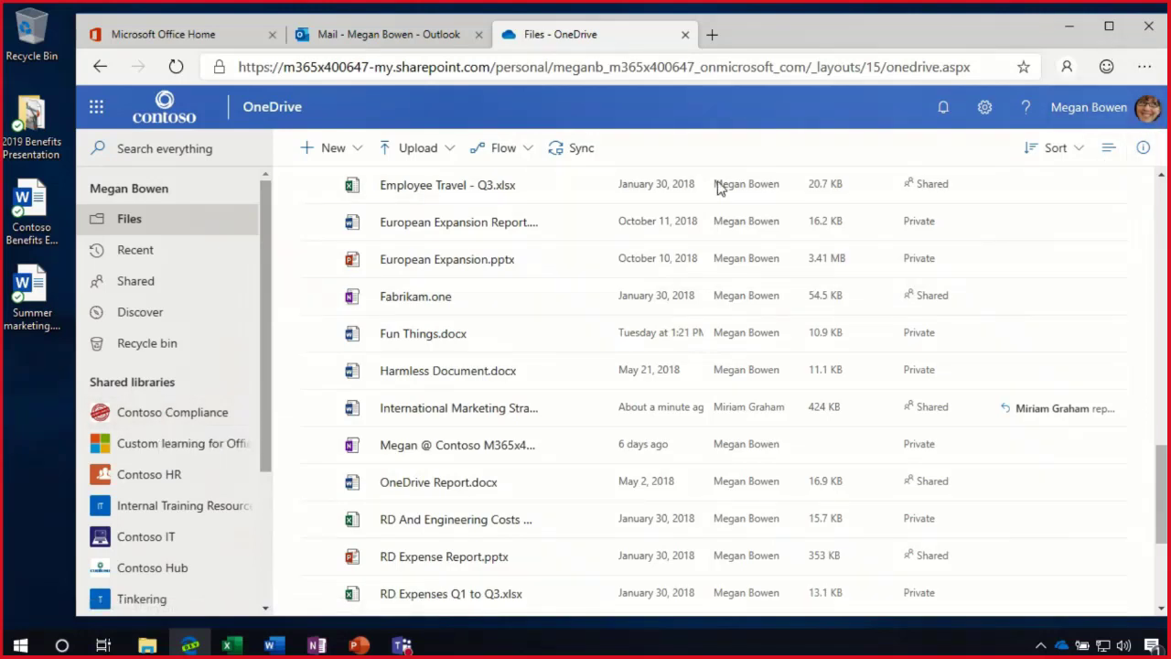
left_click(1070, 26)
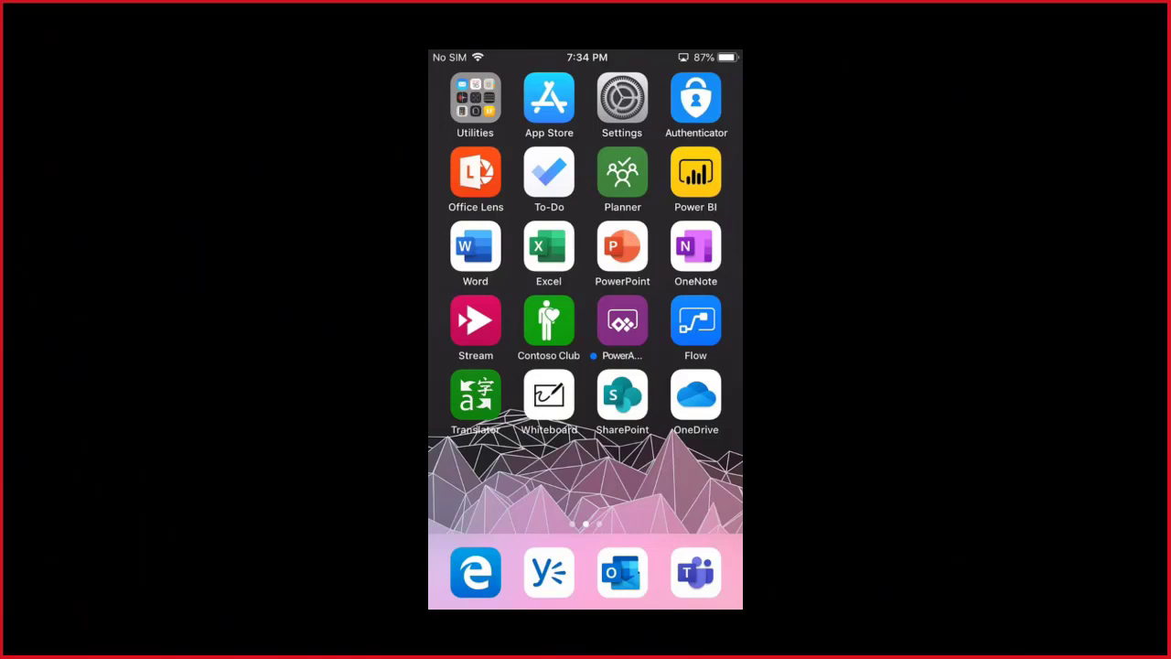
- Switch to Outlook on the phone, read the e-mail about the most current benefits enrollment document and return to the inbox
left_click(622, 573)
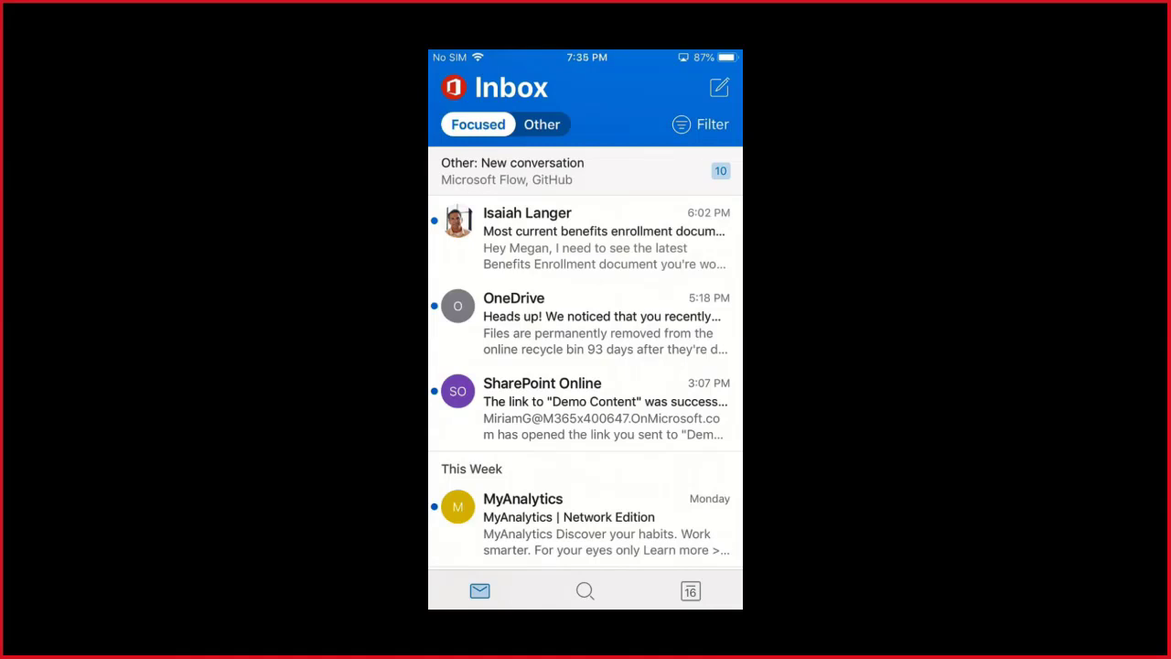
left_click(586, 237)
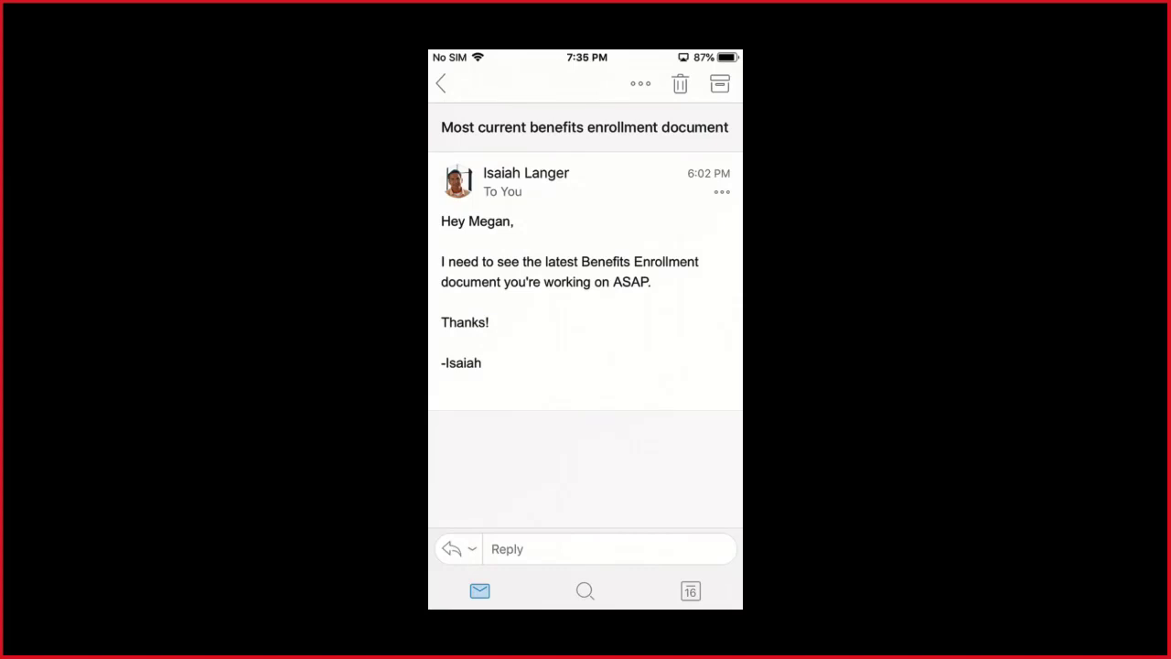
left_click(441, 83)
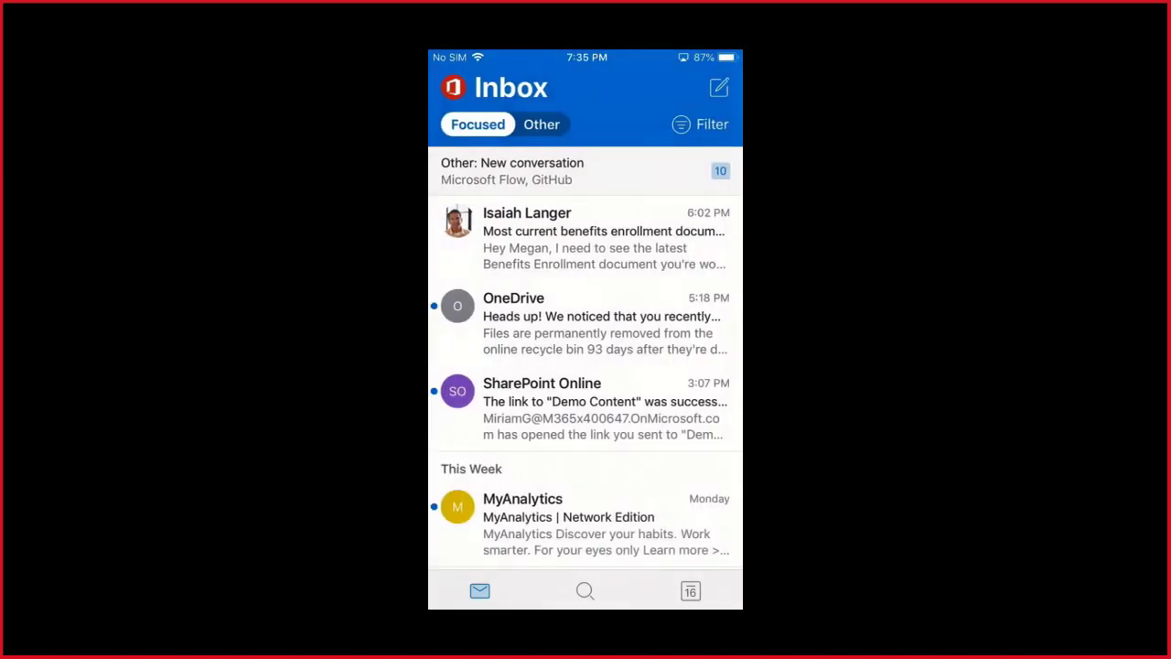
- Switch to the OneDrive mobile app, look through the folders in Files and open the Desktop folder
key("super")
left_click(696, 393)
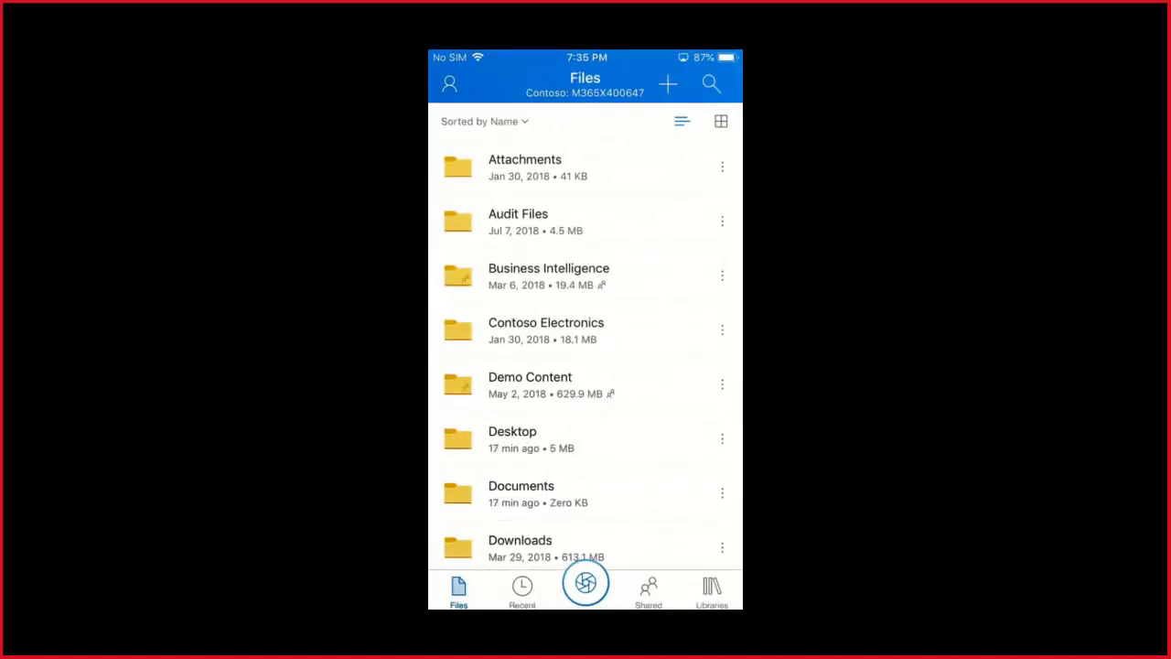
scroll(586, 366, "down", 3)
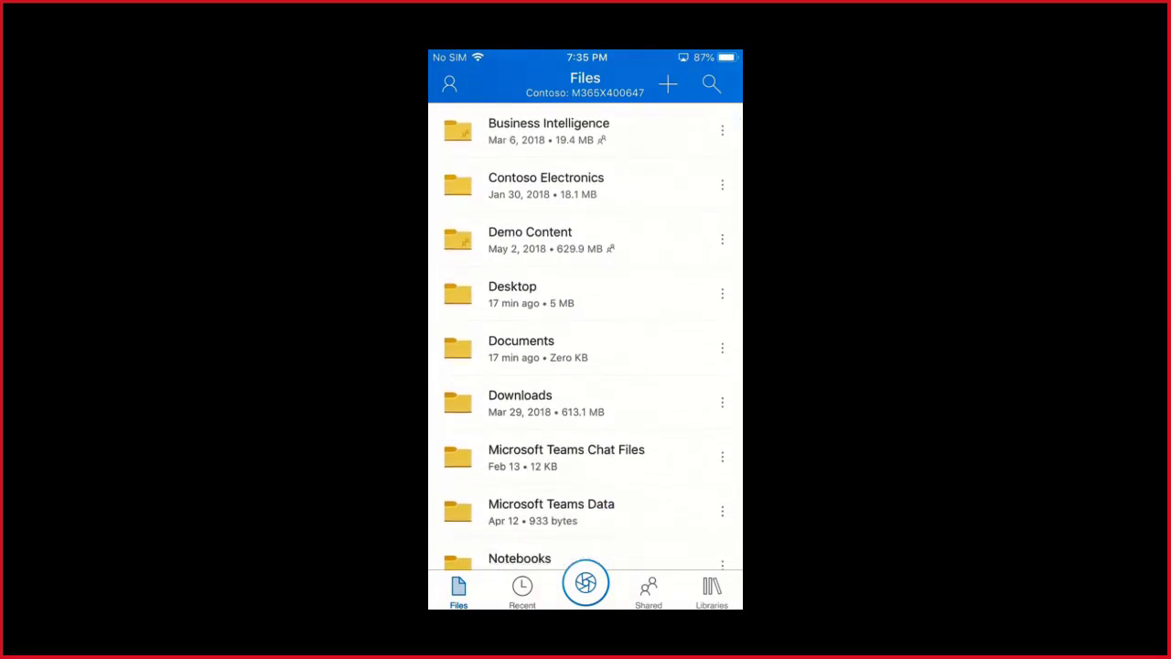
scroll(586, 366, "up", 4)
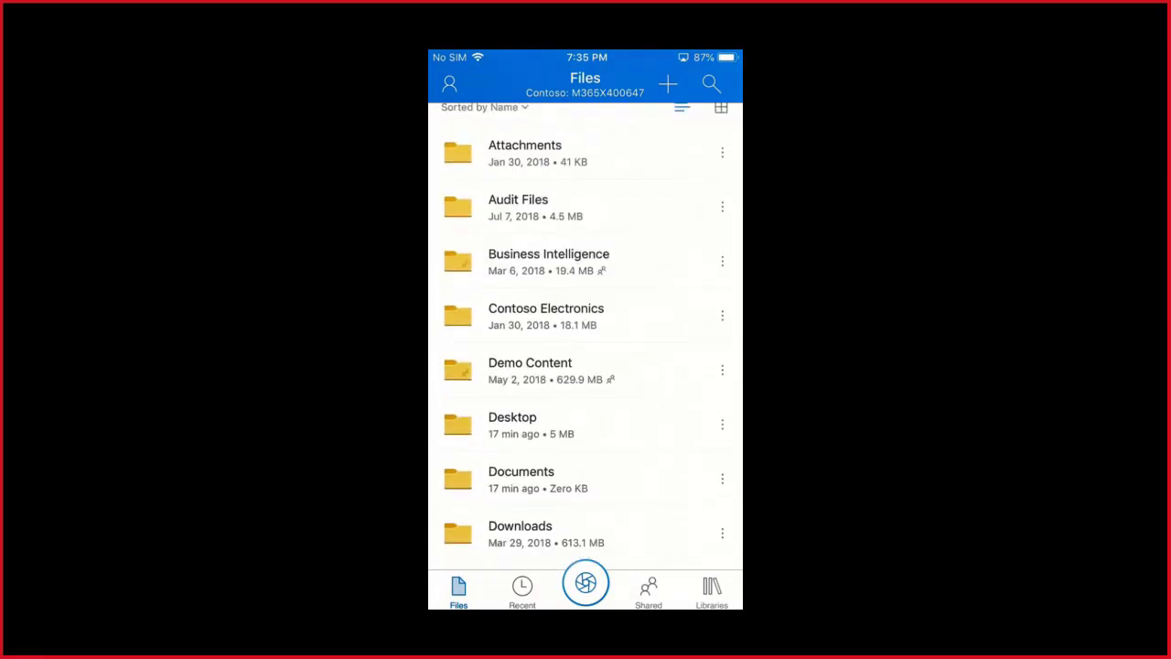
scroll(585, 366, "down", 10)
scroll(586, 366, "up", 10)
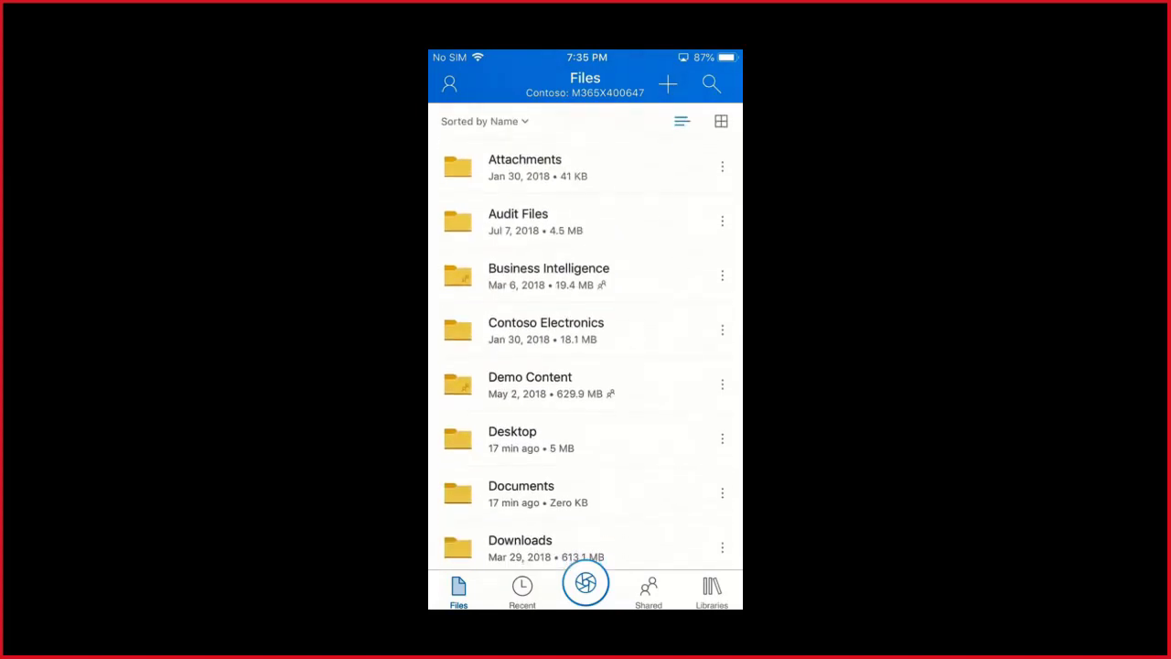
left_click(512, 439)
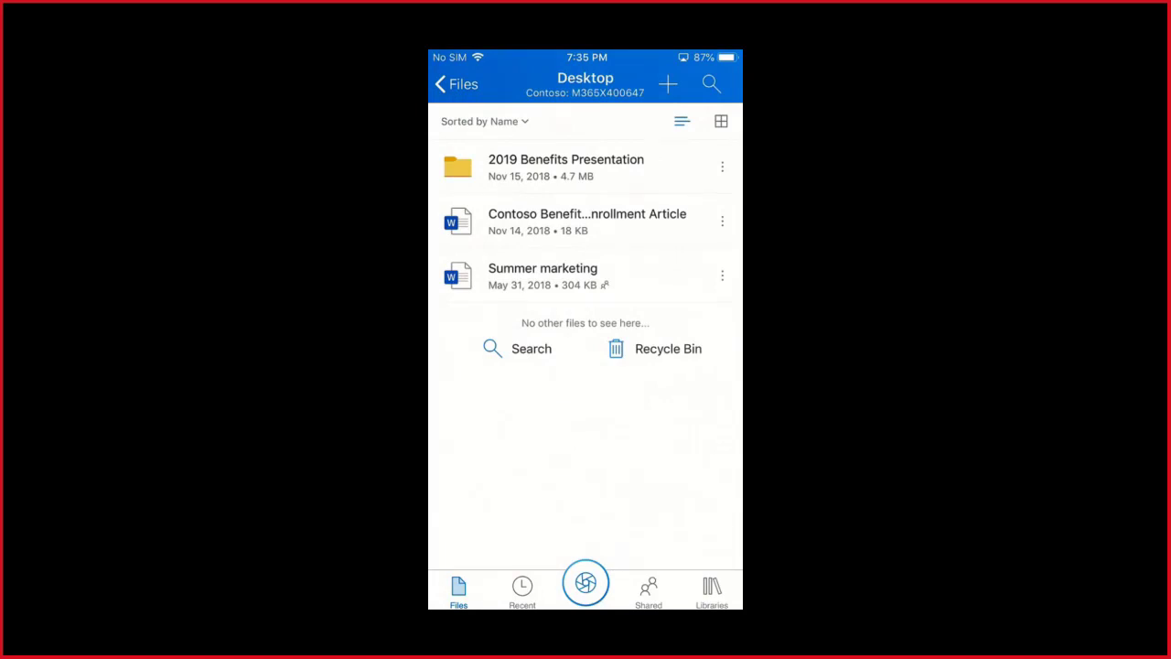
- Start sharing Contoso Benefits Enrollment Article.docx through a link for specific people, with editing not allowed
left_click(721, 220)
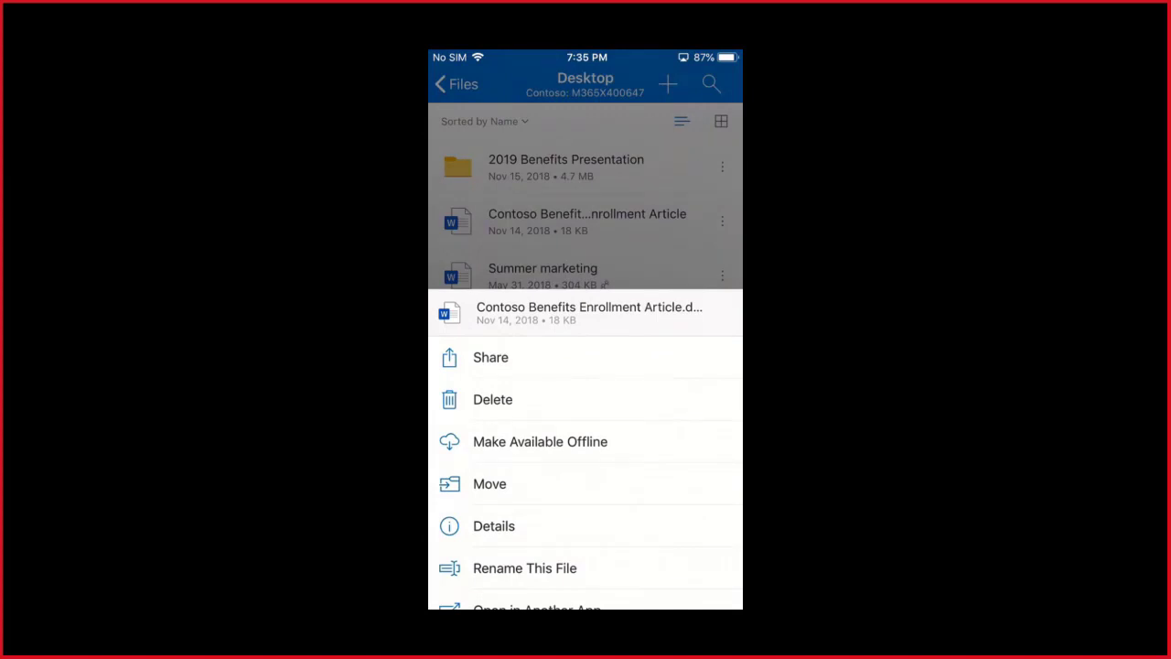
left_click(491, 356)
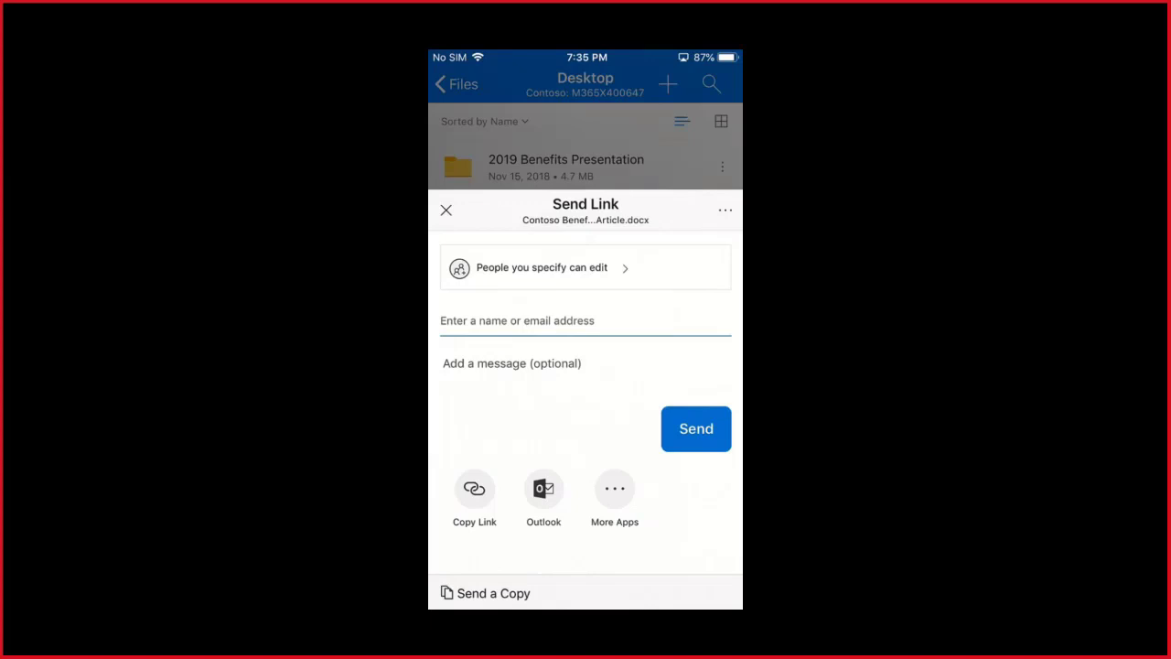
left_click(542, 267)
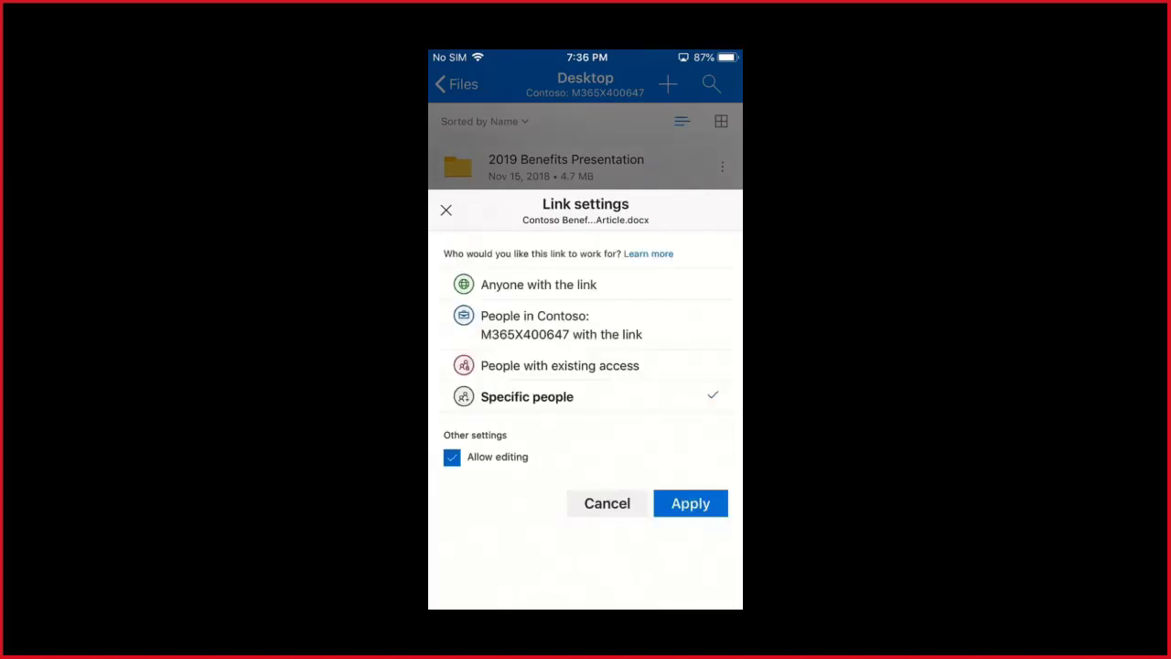
left_click(452, 457)
left_click(690, 503)
- Find the intended sales rep in the directory and add that person as the link's recipient
left_click(517, 320)
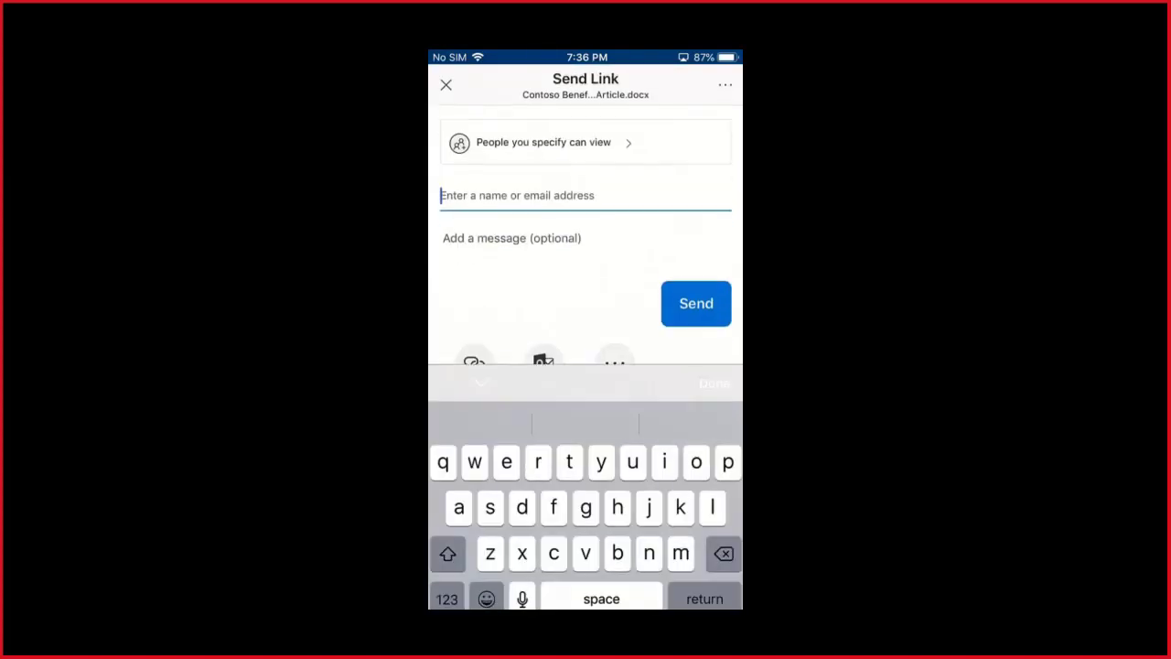
type("isia")
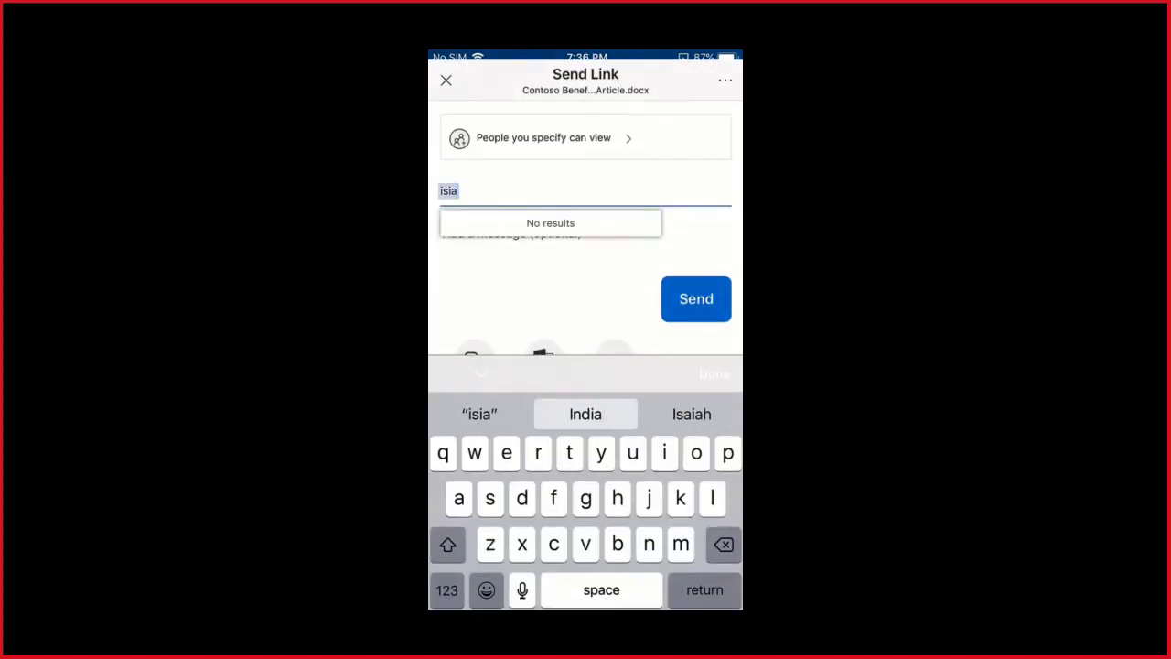
key("BackSpace")
key("BackSpace")
type("ai")
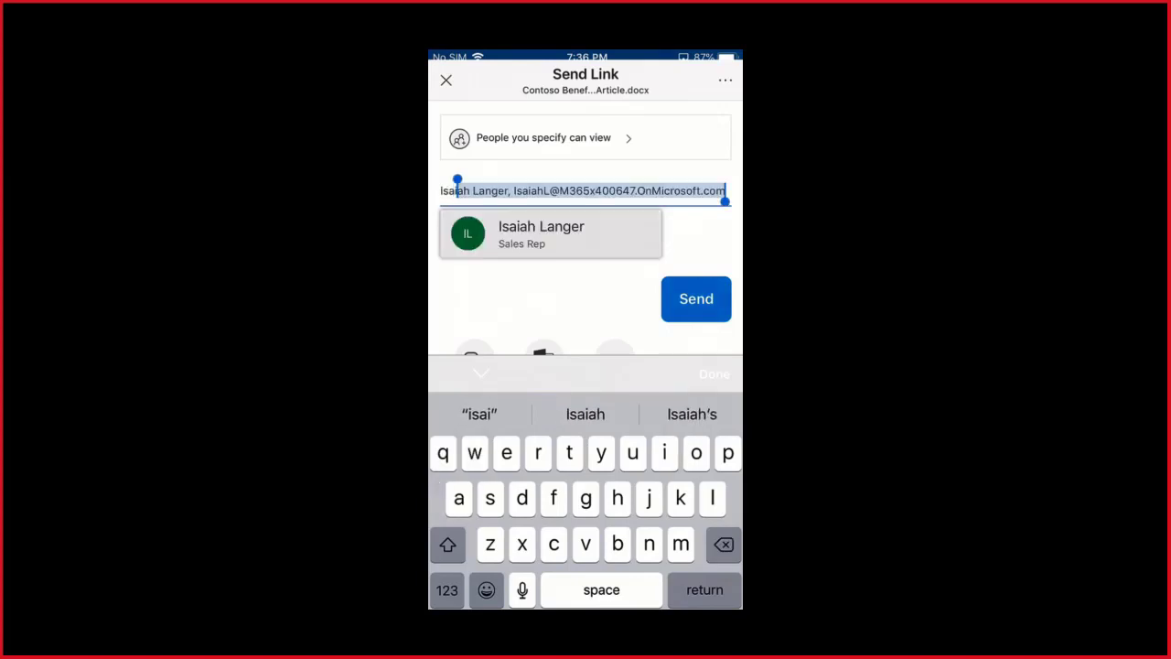
left_click(548, 234)
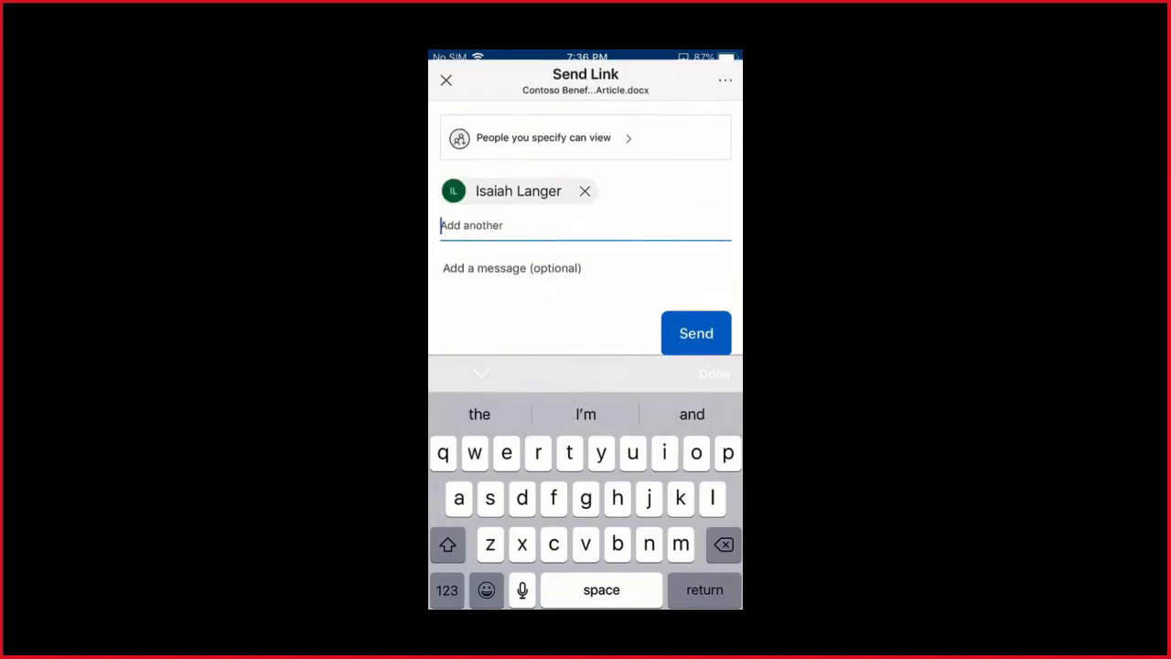
- Add the message "Per your request" and send the view-only link to the document
left_click(511, 268)
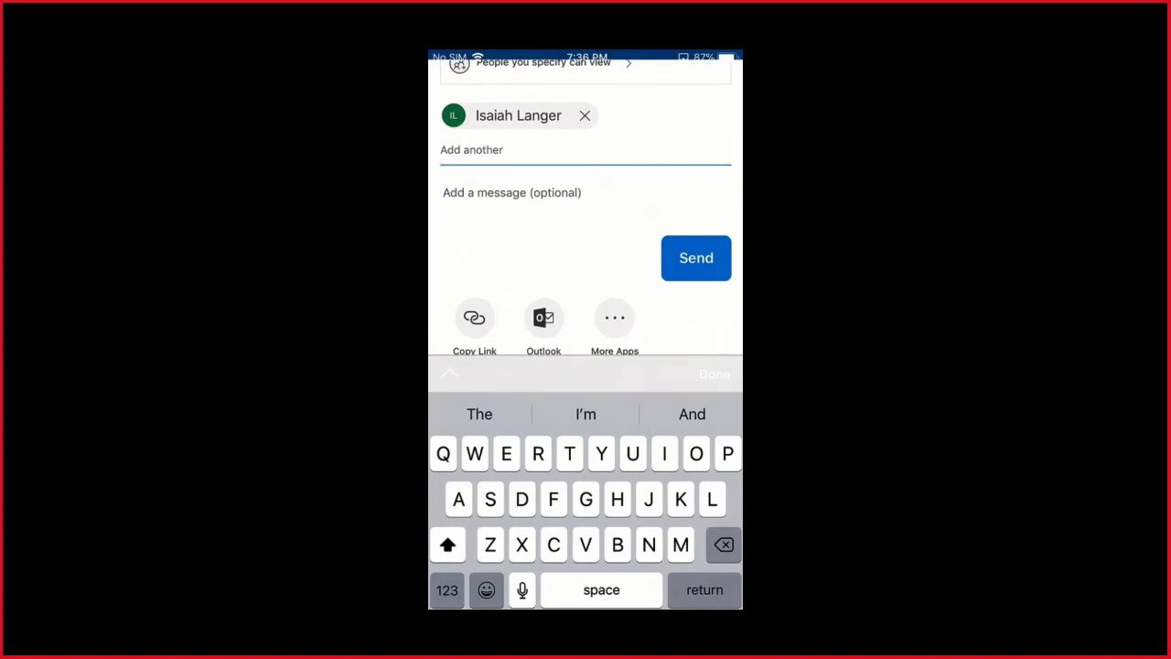
type("Per your")
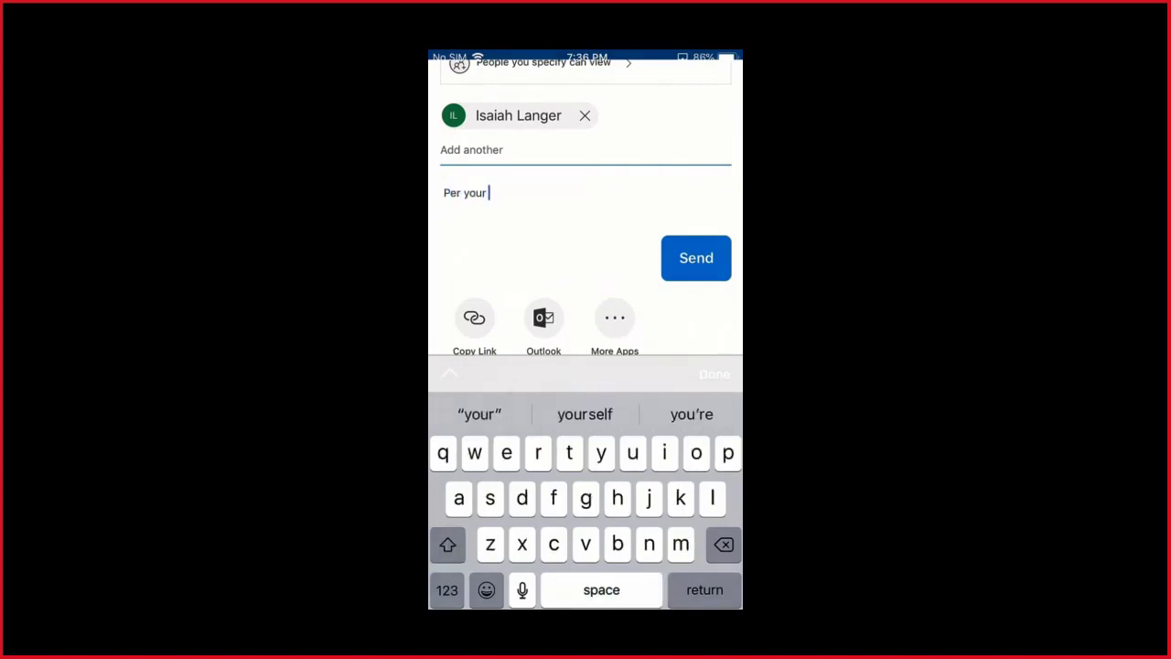
type(" request")
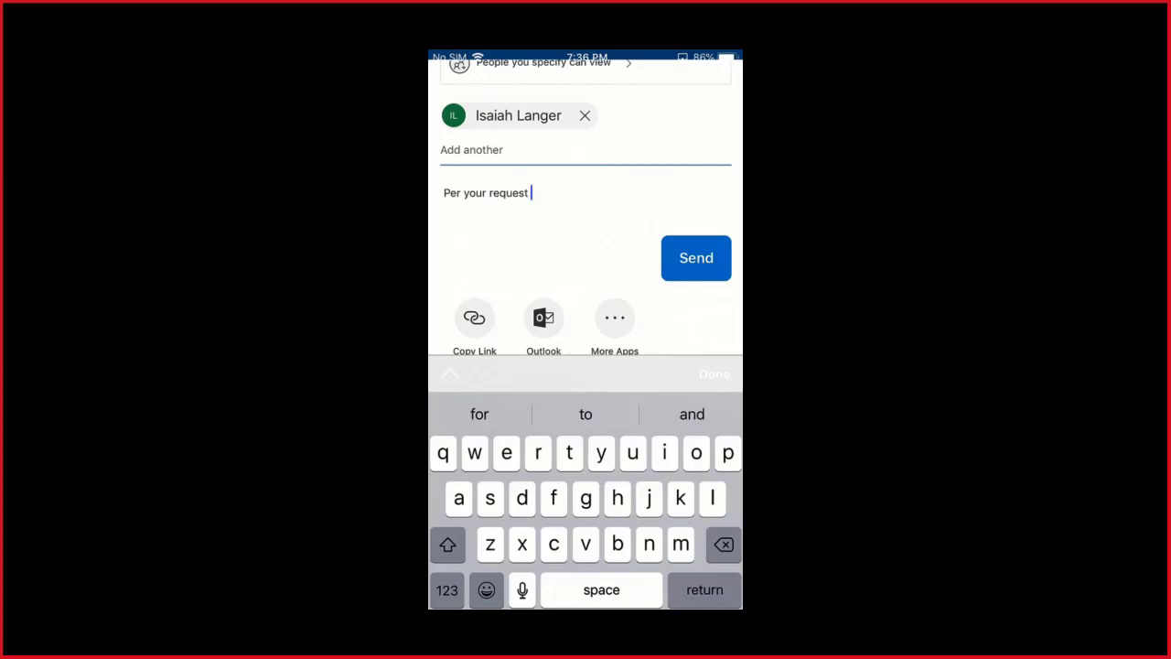
scroll(585, 211, "down", 2)
scroll(585, 210, "up", 3)
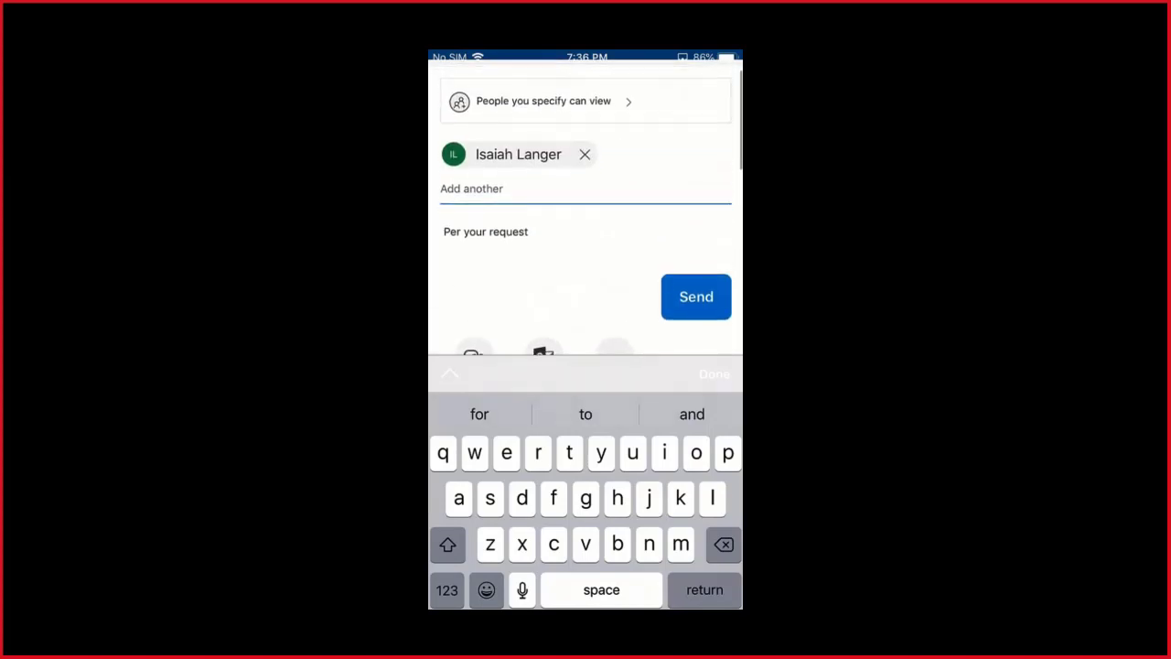
scroll(585, 211, "down", 2)
scroll(585, 210, "down", 1)
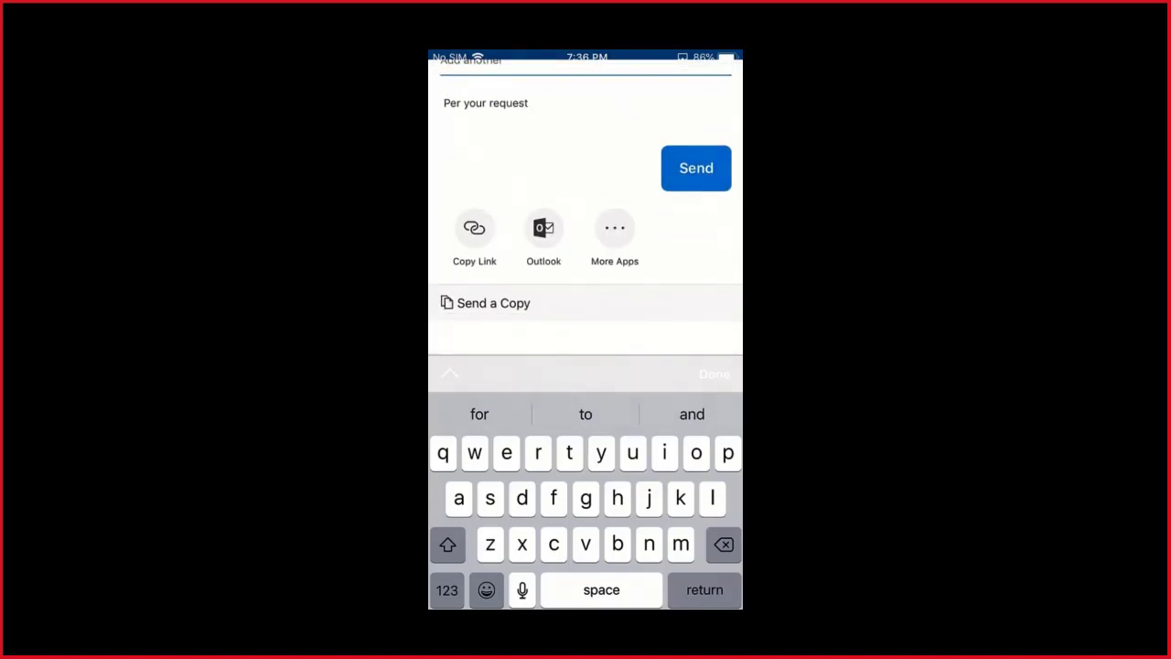
scroll(585, 210, "up", 3)
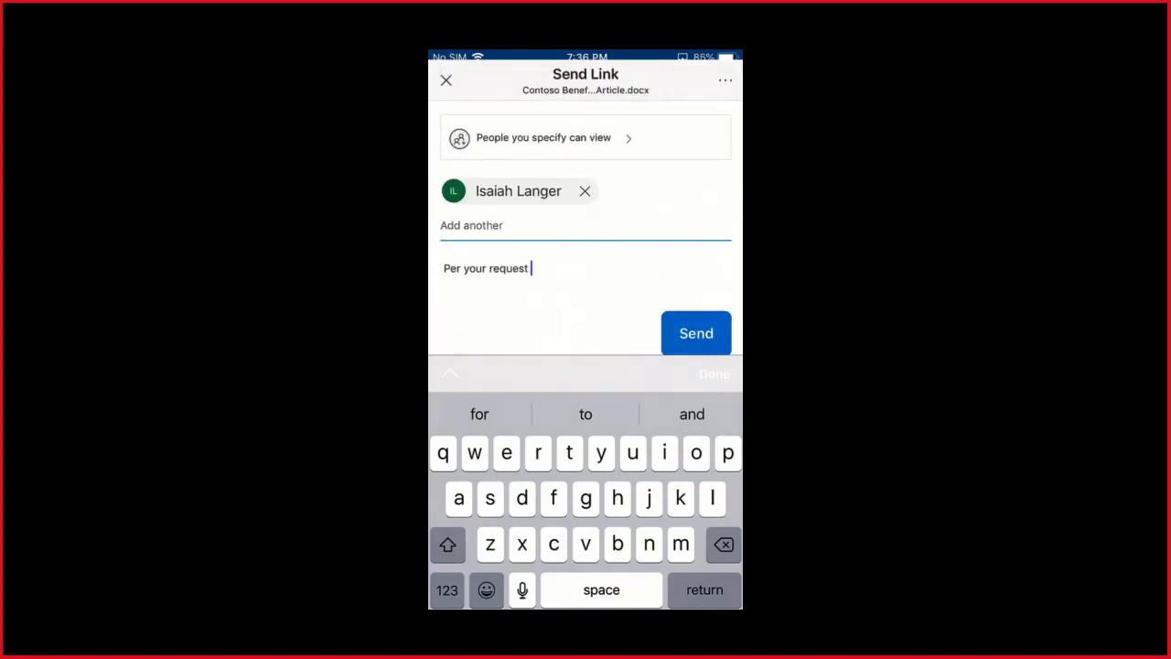
left_click(696, 333)
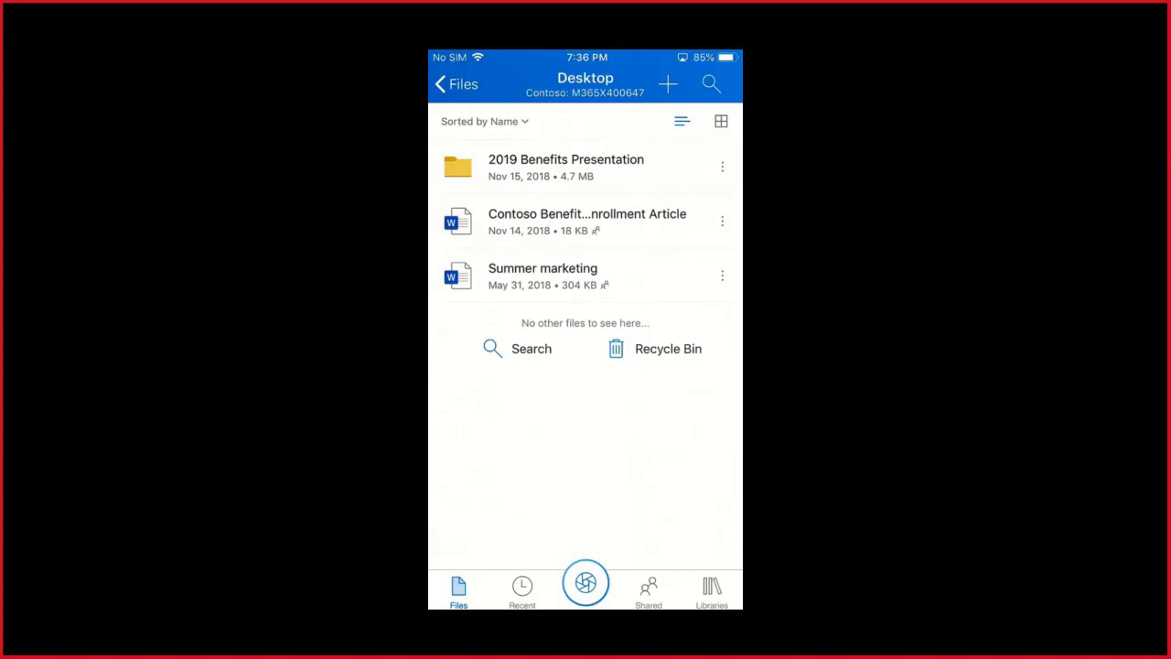
- Manage access to Summer marketing.docx, change the shared colleague's permission to view only, and close the sharing dialog
left_click(722, 275)
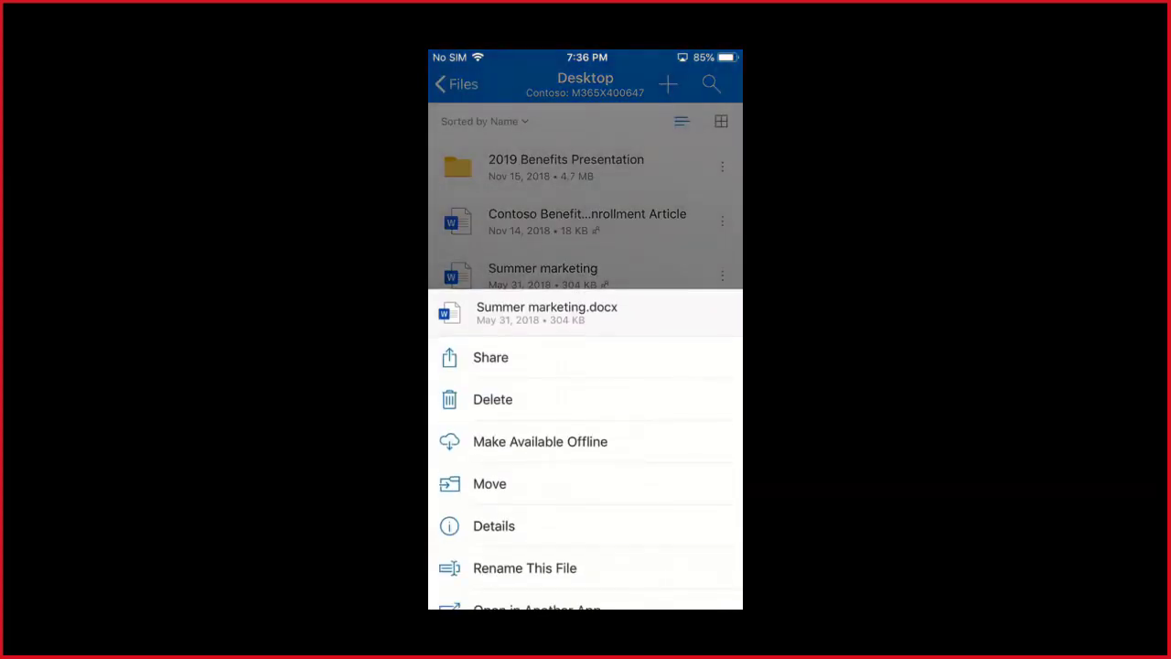
left_click(491, 357)
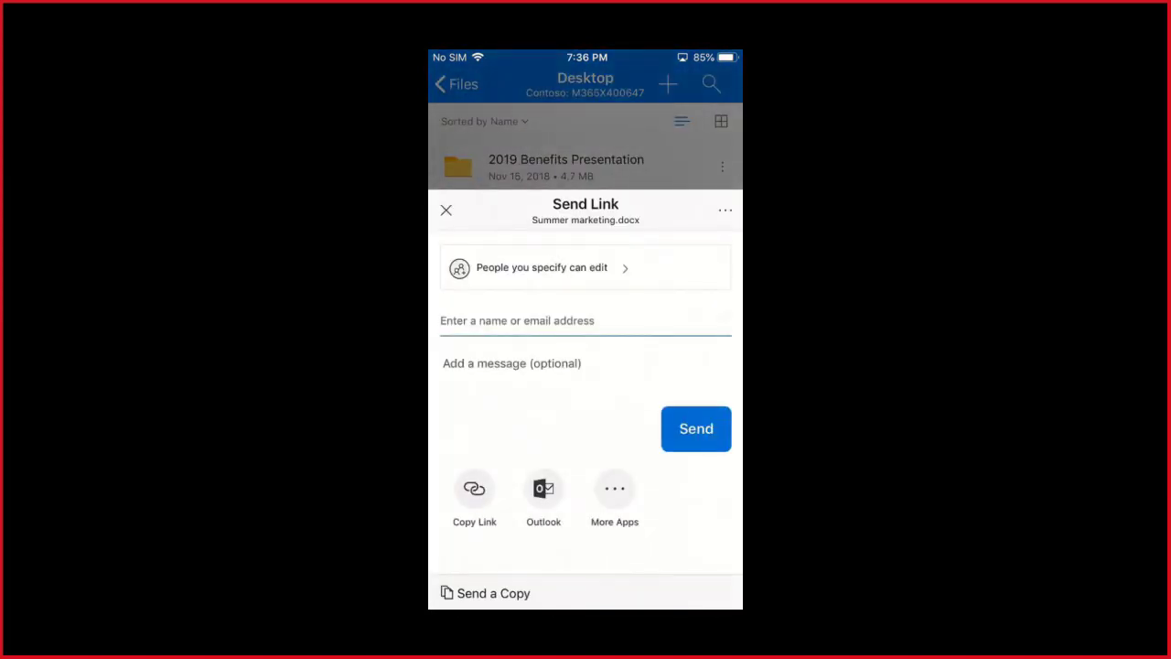
left_click(724, 209)
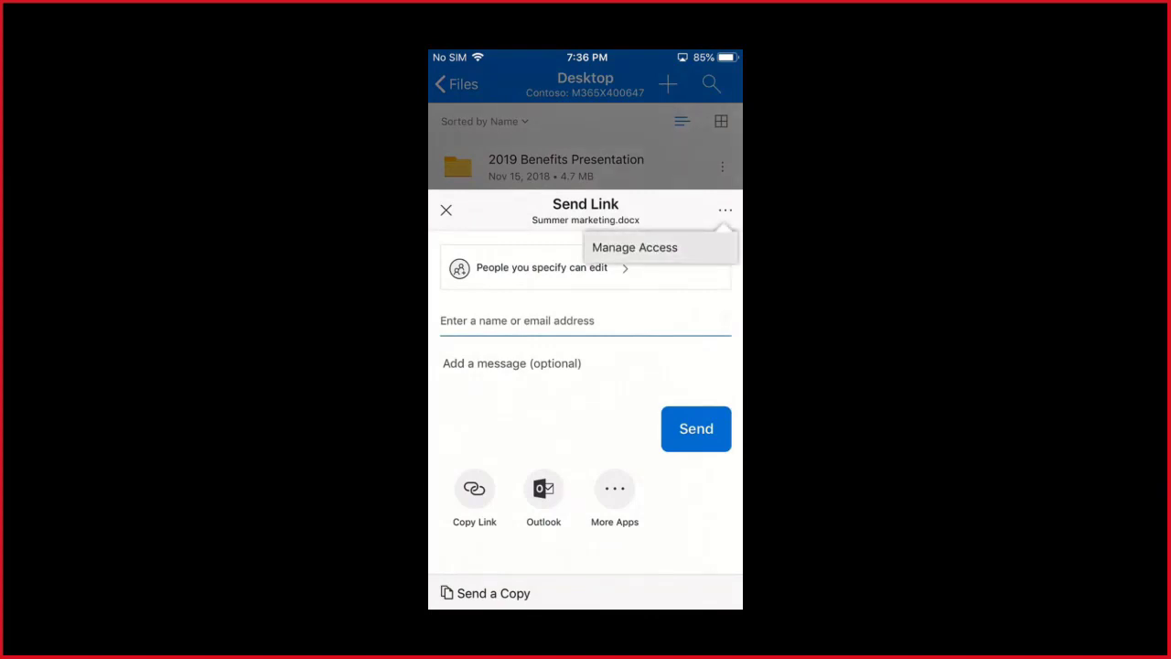
left_click(635, 246)
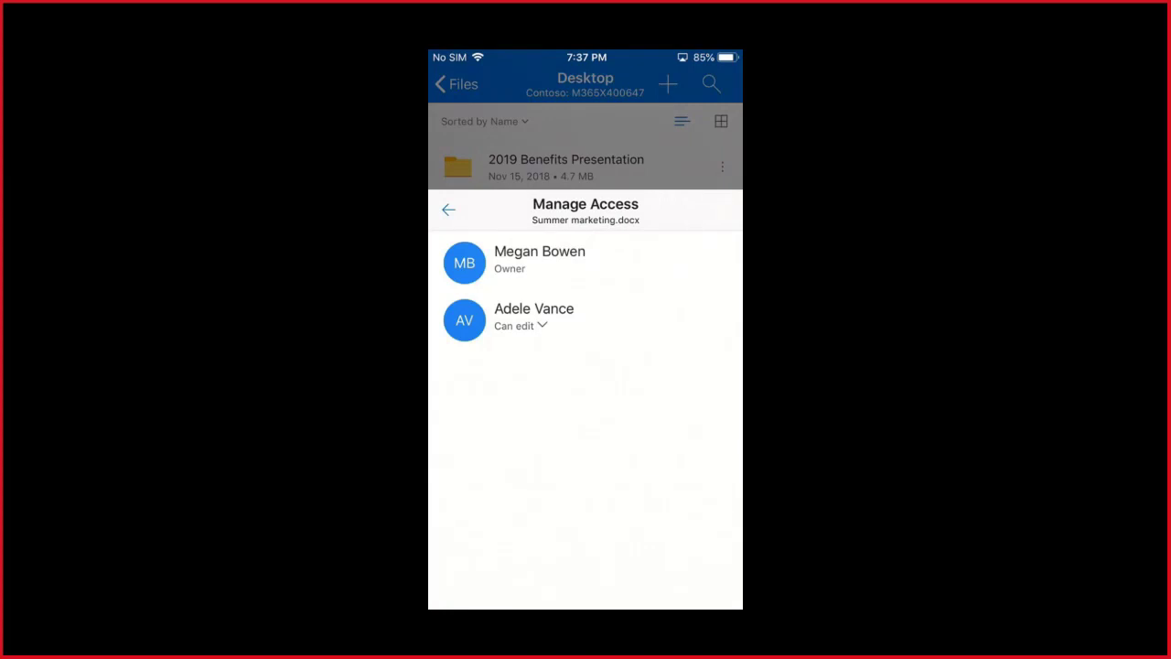
left_click(541, 324)
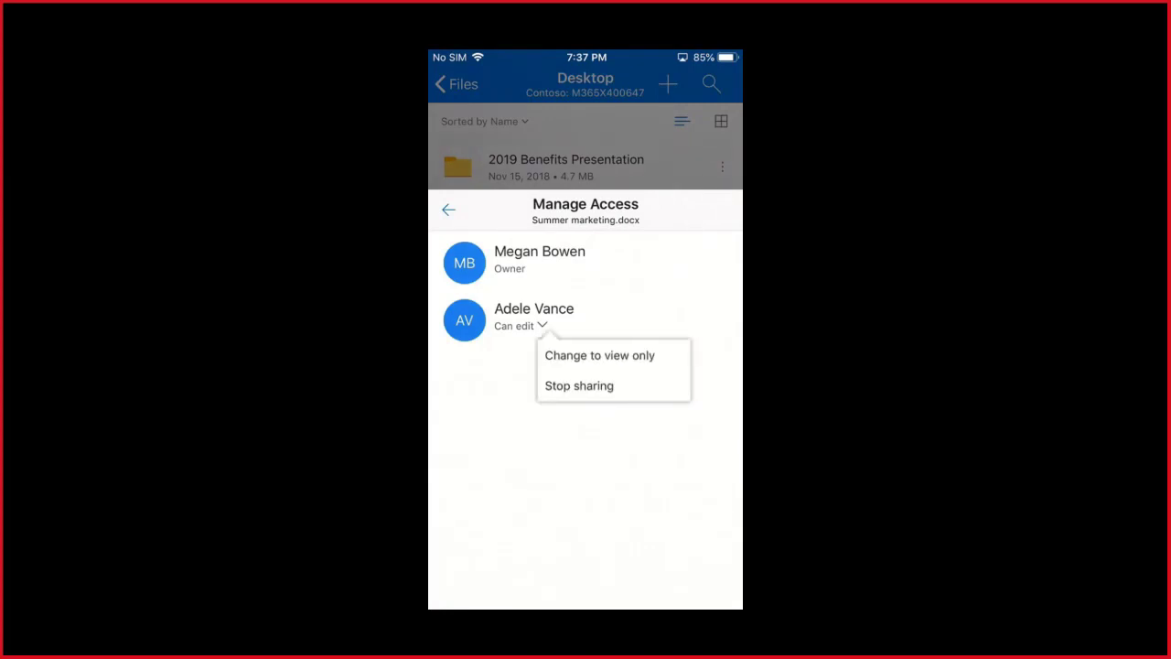
left_click(600, 356)
left_click(449, 210)
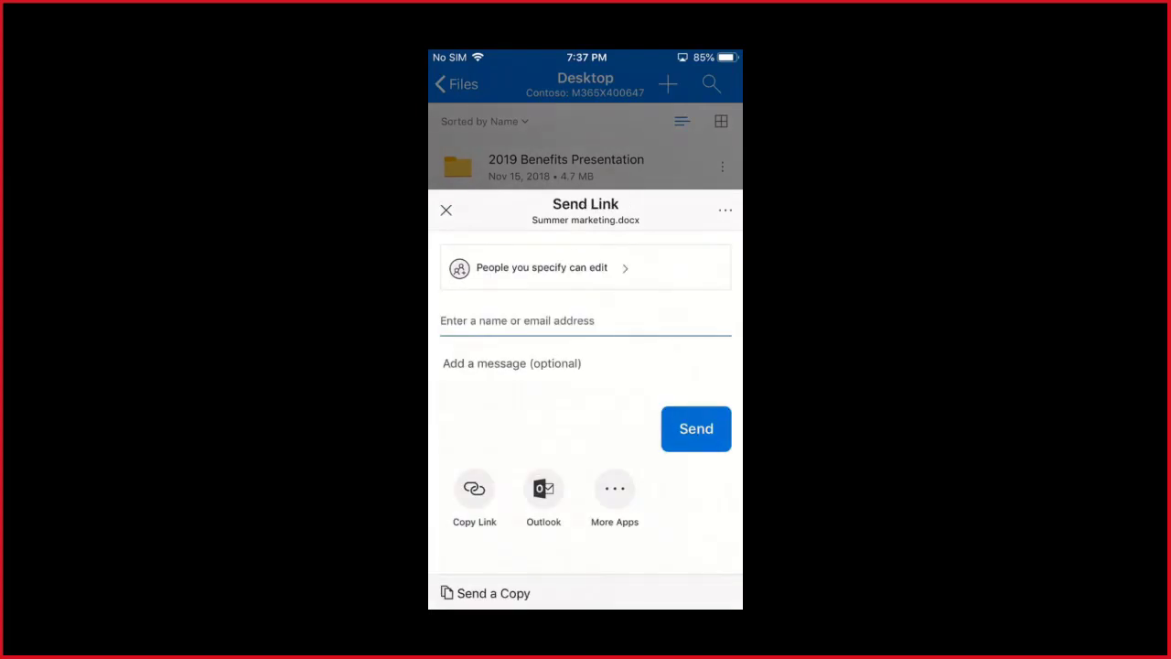
left_click(445, 210)
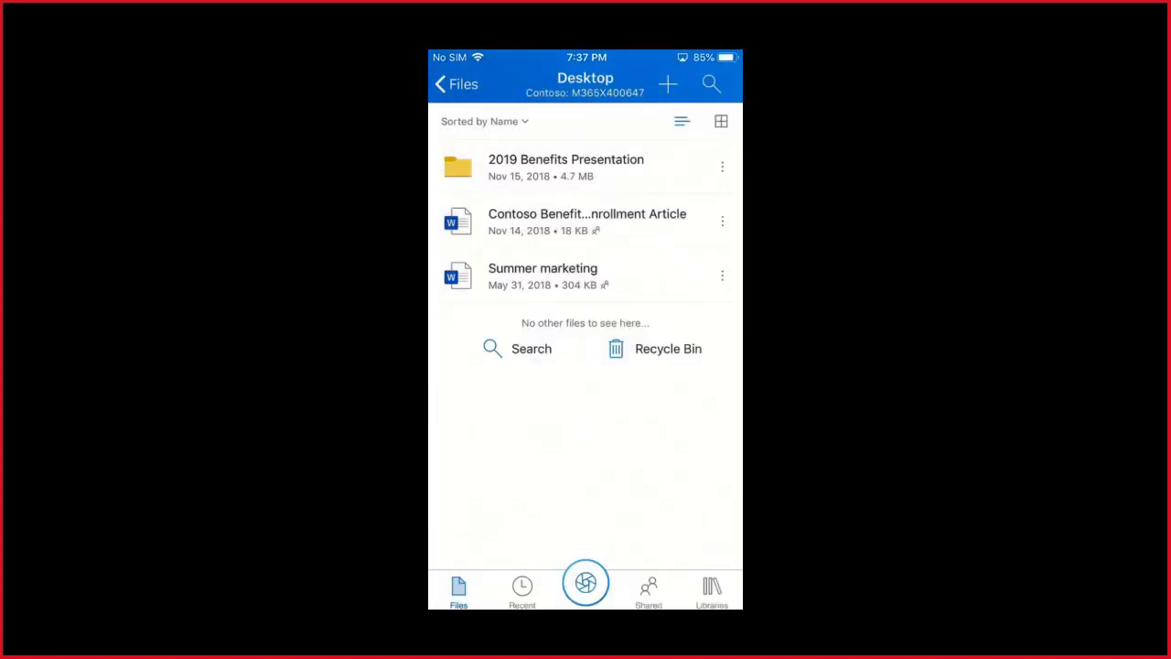
- Return to the main Files level and look through its folders and documents in list view and in tile view
left_click(450, 83)
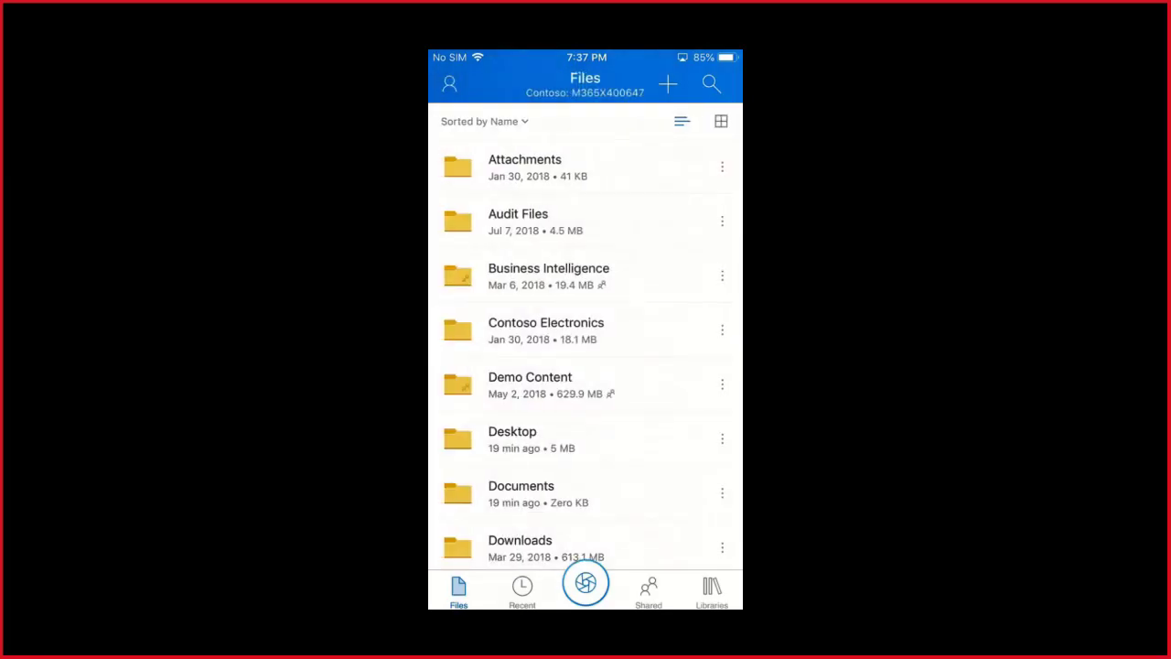
scroll(585, 339, "down", 5)
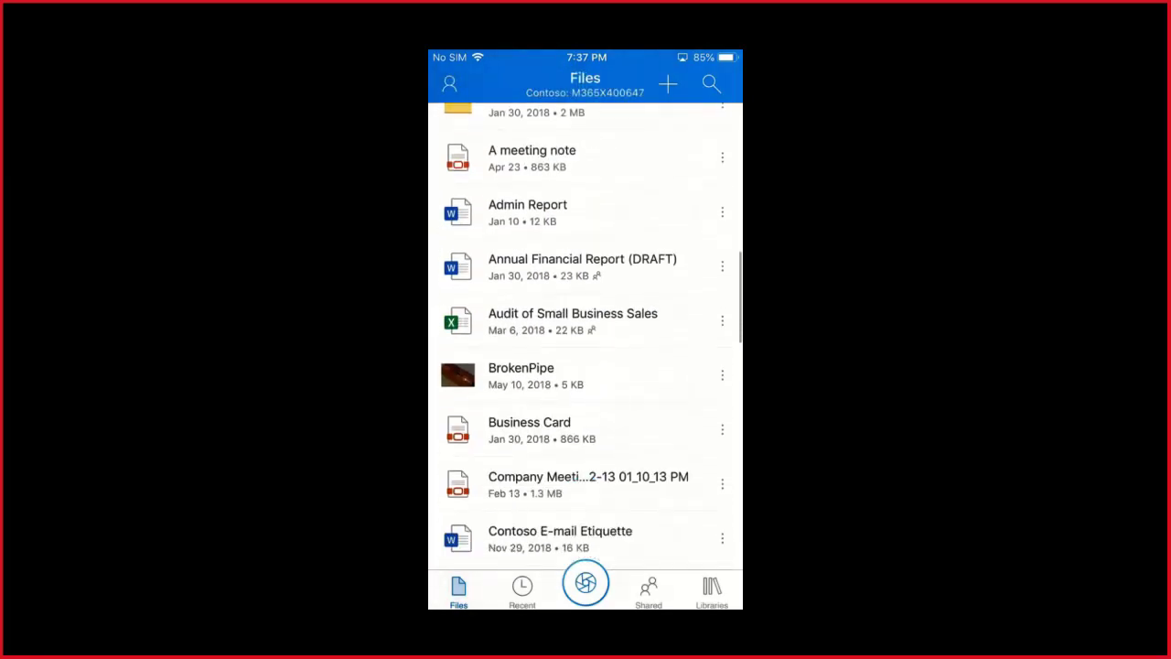
scroll(586, 339, "up", 10)
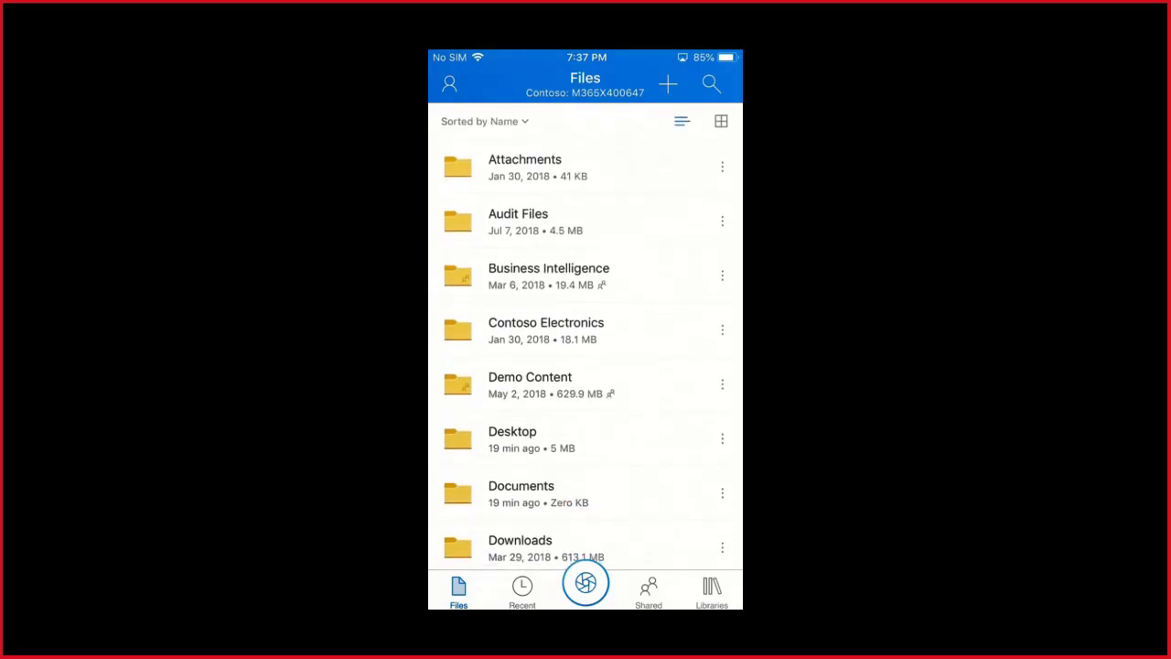
left_click(721, 121)
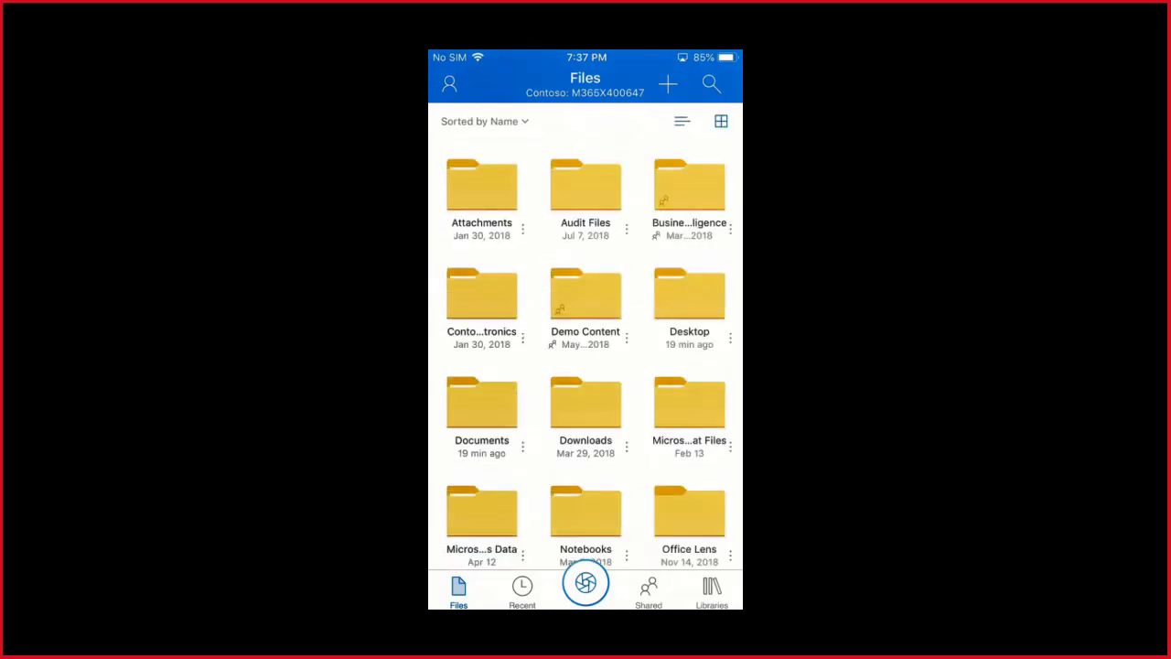
scroll(585, 365, "down", 1)
scroll(586, 339, "down", 10)
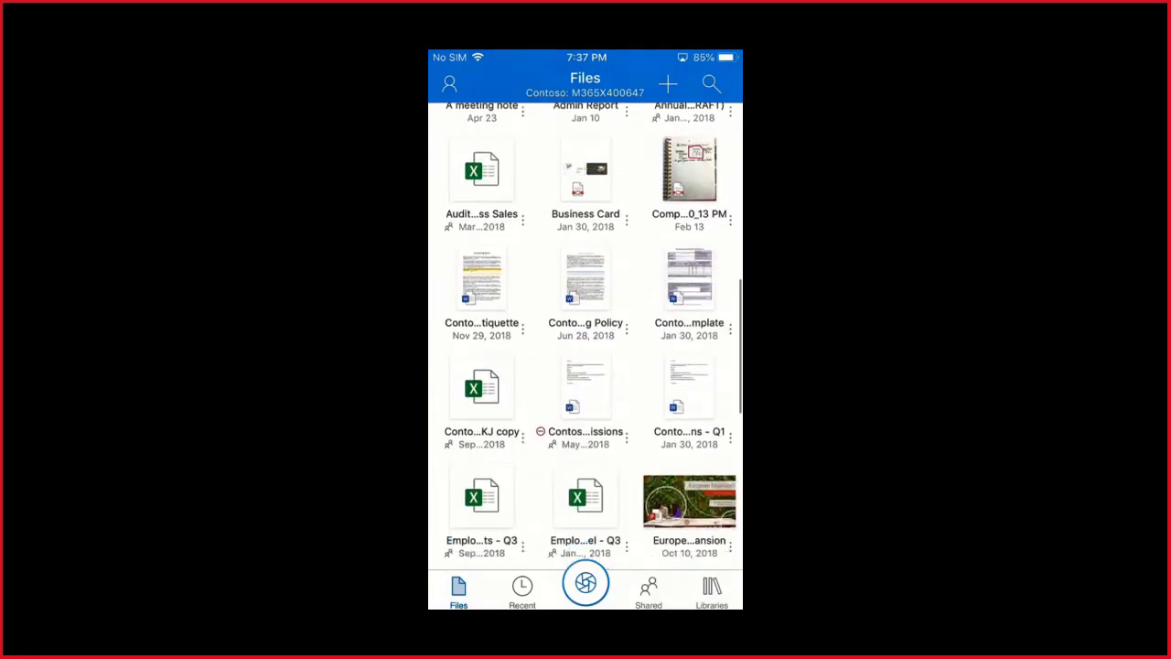
scroll(586, 338, "down", 10)
scroll(586, 339, "up", 8)
scroll(585, 338, "up", 10)
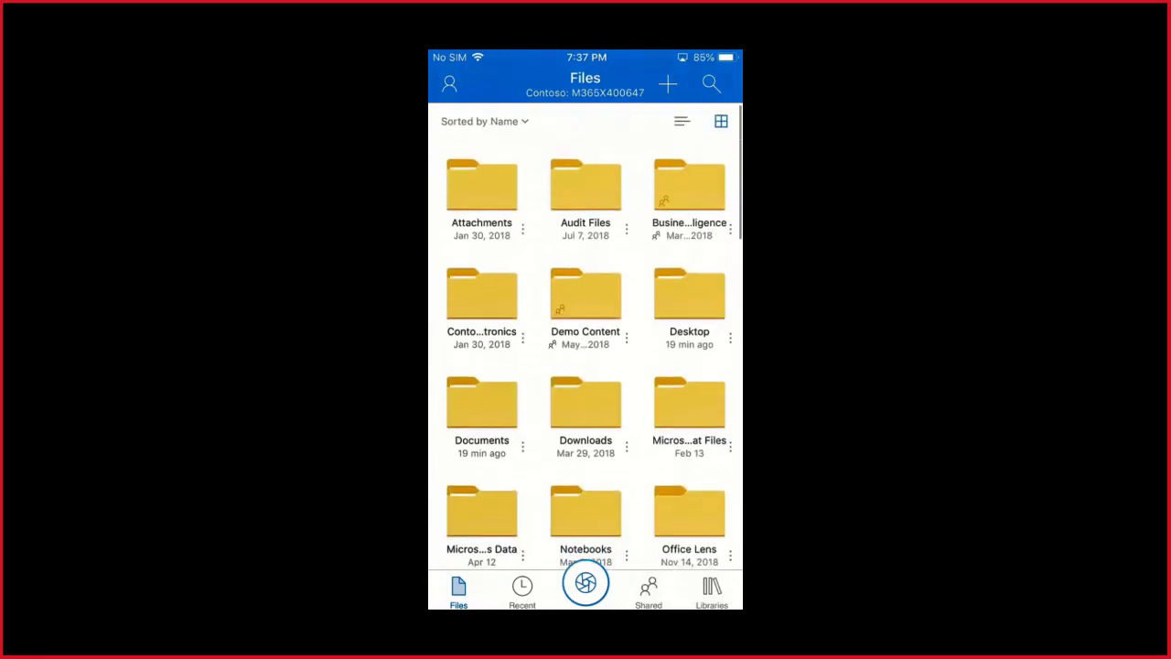
- Switch Files back to list view and look through the documents down to the end of the list
left_click(681, 121)
scroll(586, 338, "down", 15)
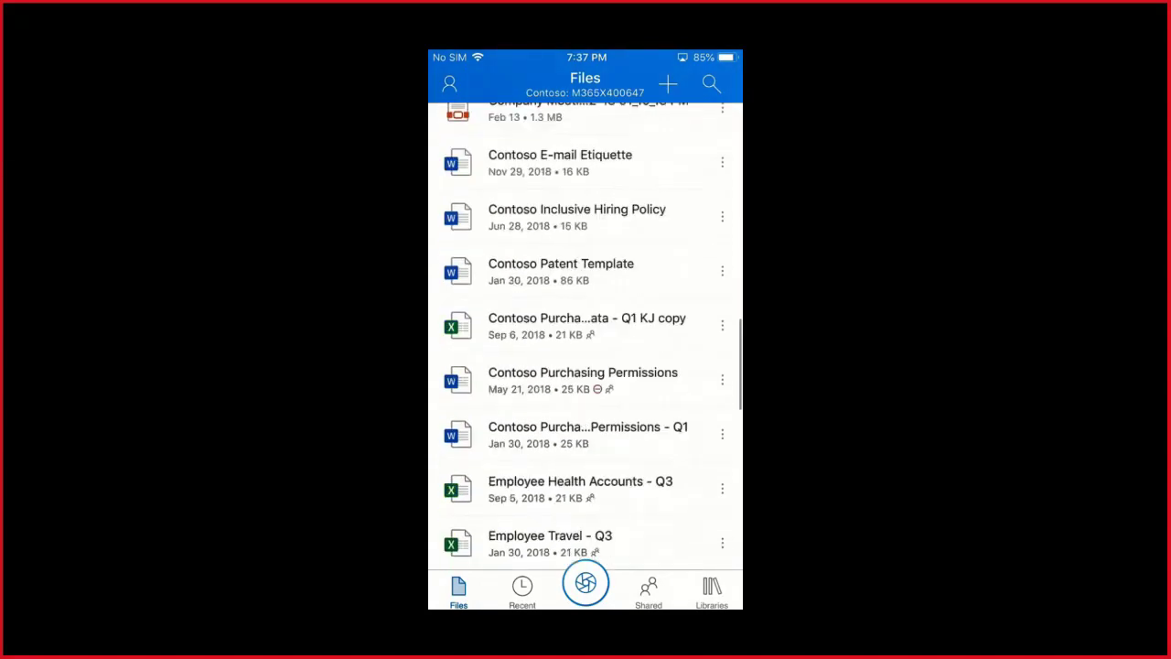
scroll(586, 338, "down", 6)
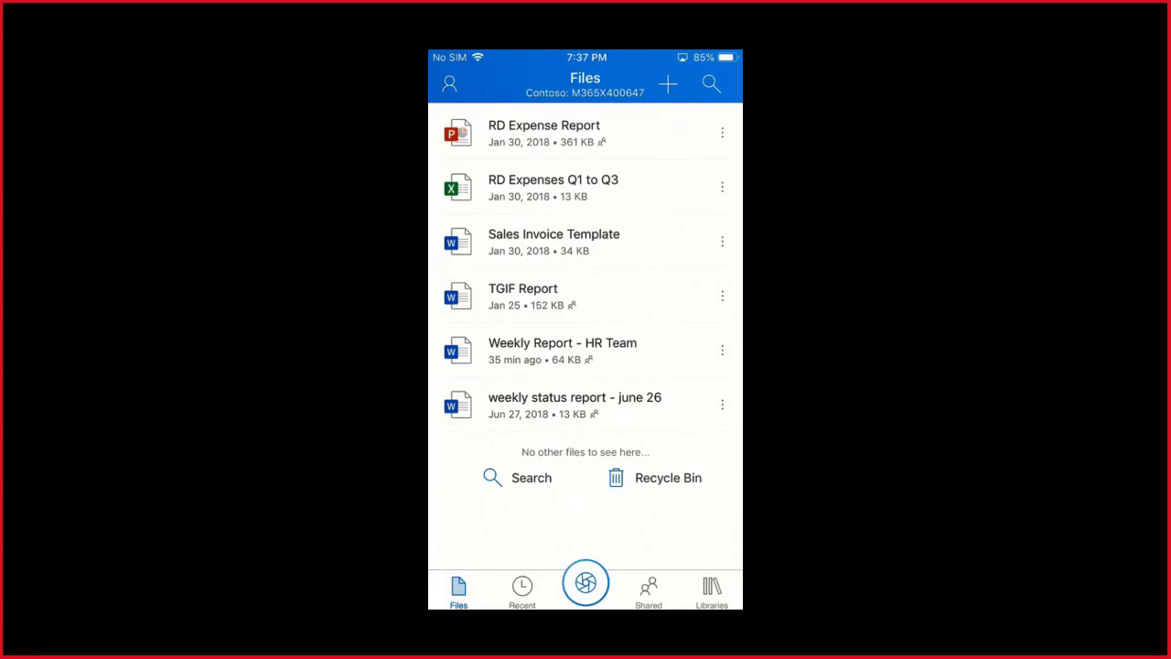
scroll(586, 338, "up", 15)
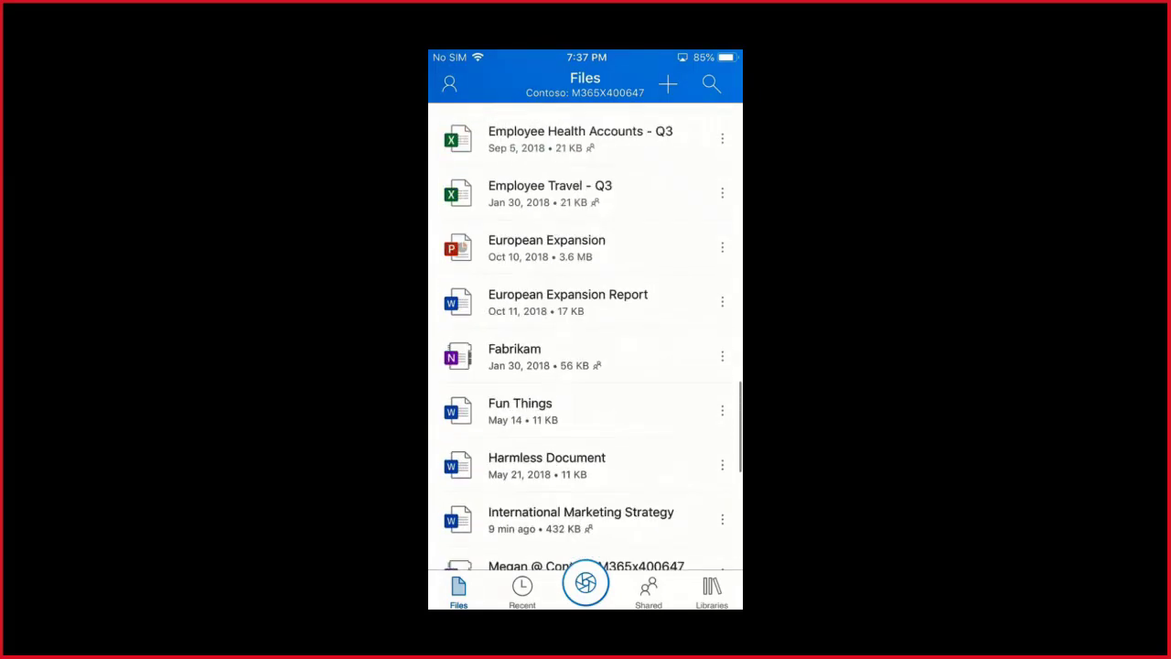
- Look through the recent files, the shared and discovered documents and the shared libraries, and return to Files
left_click(521, 590)
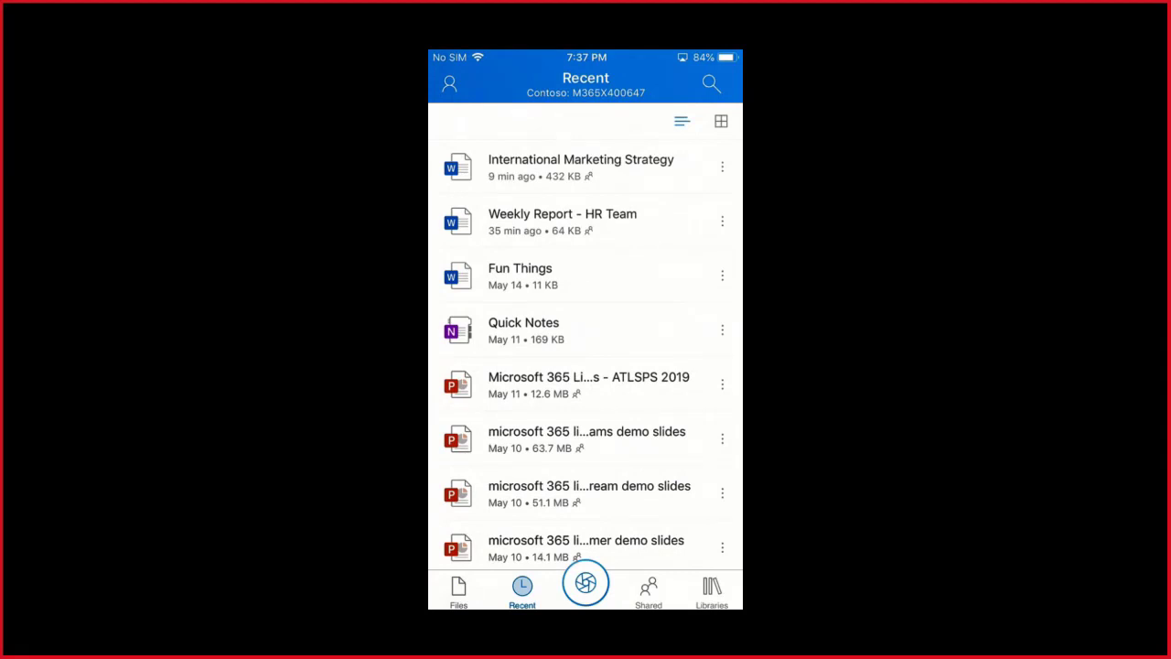
left_click(647, 590)
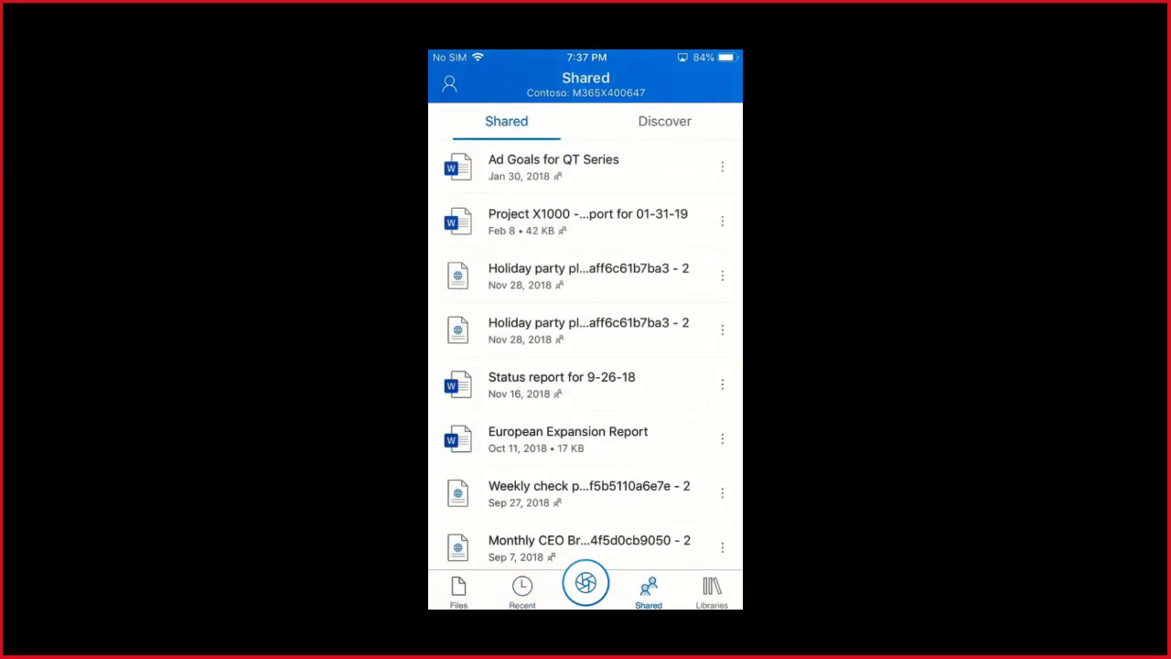
left_click(664, 121)
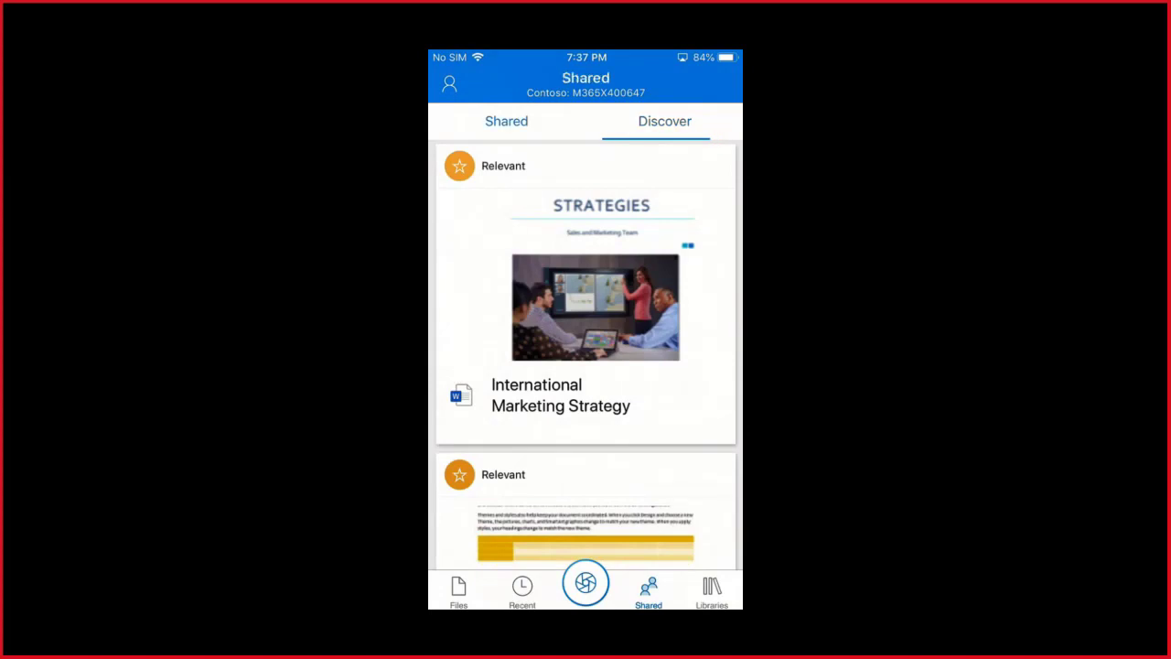
left_click(506, 121)
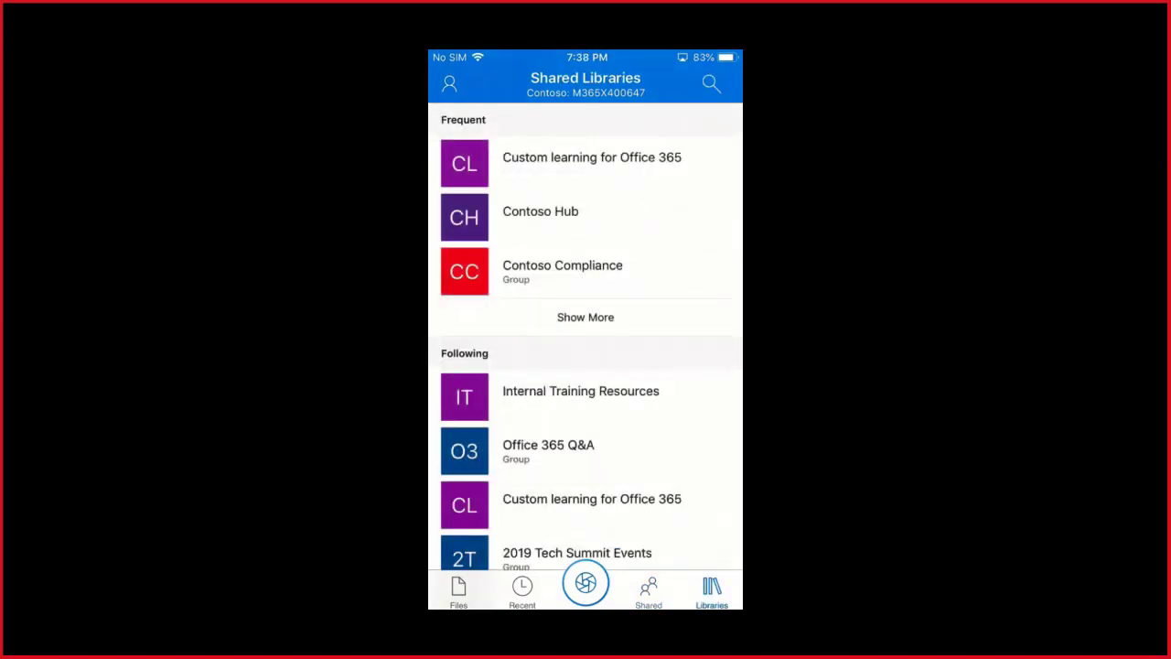
scroll(586, 353, "down", 10)
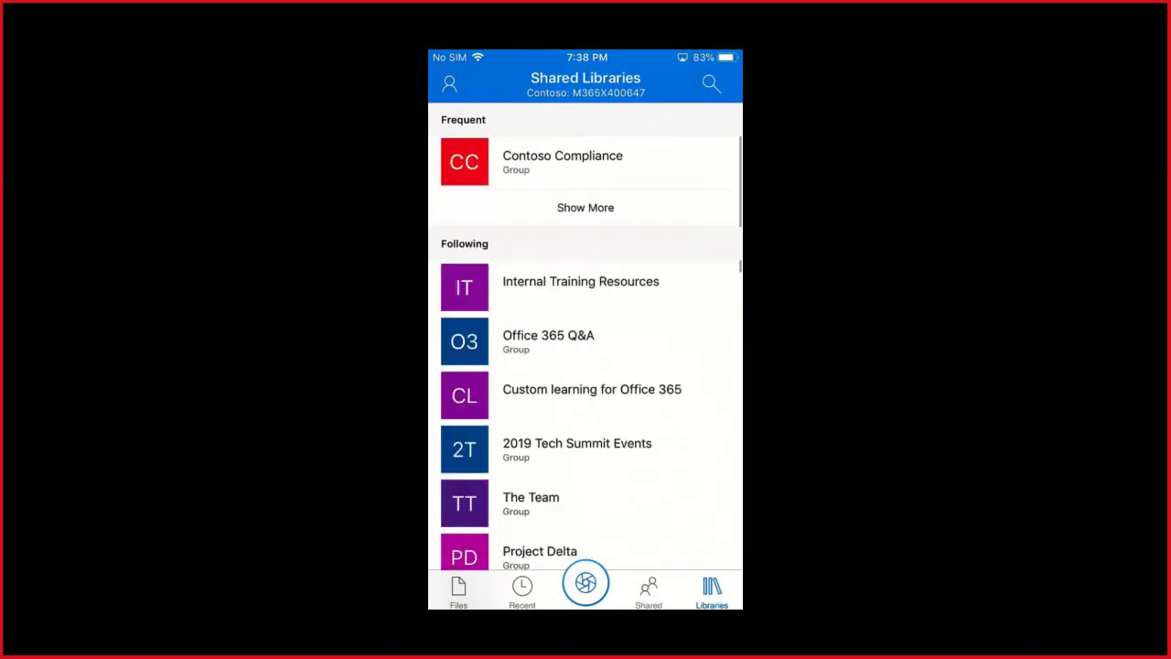
scroll(585, 353, "up", 10)
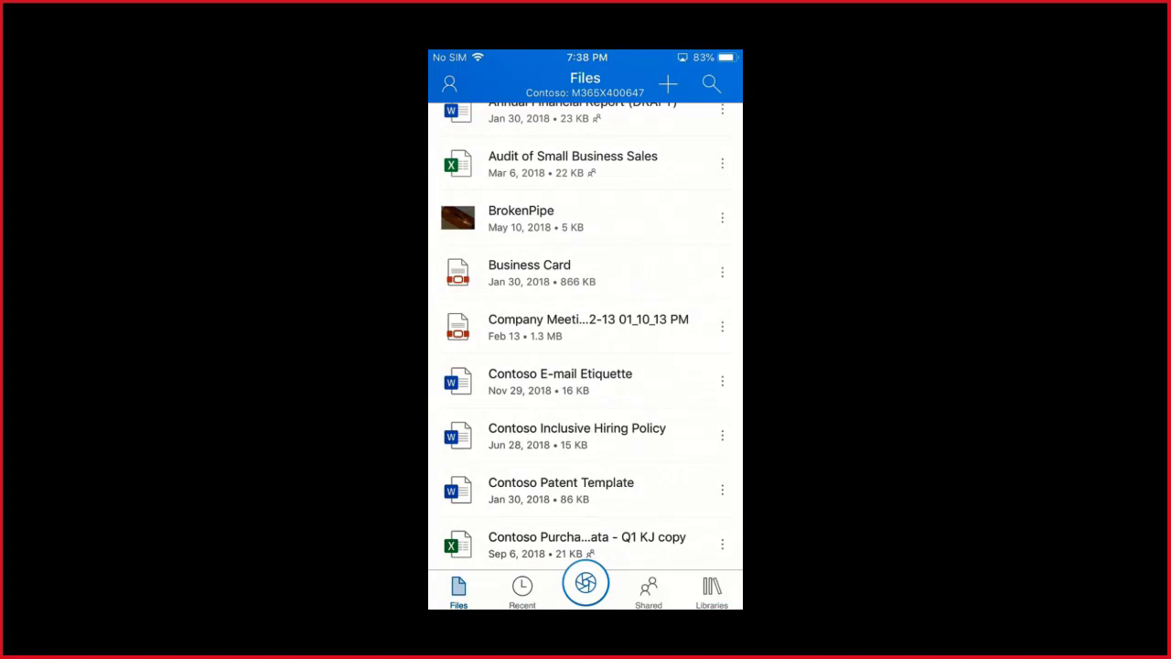
- Open the account overview and show the full list of active files for 5/10 - 5/16
left_click(450, 84)
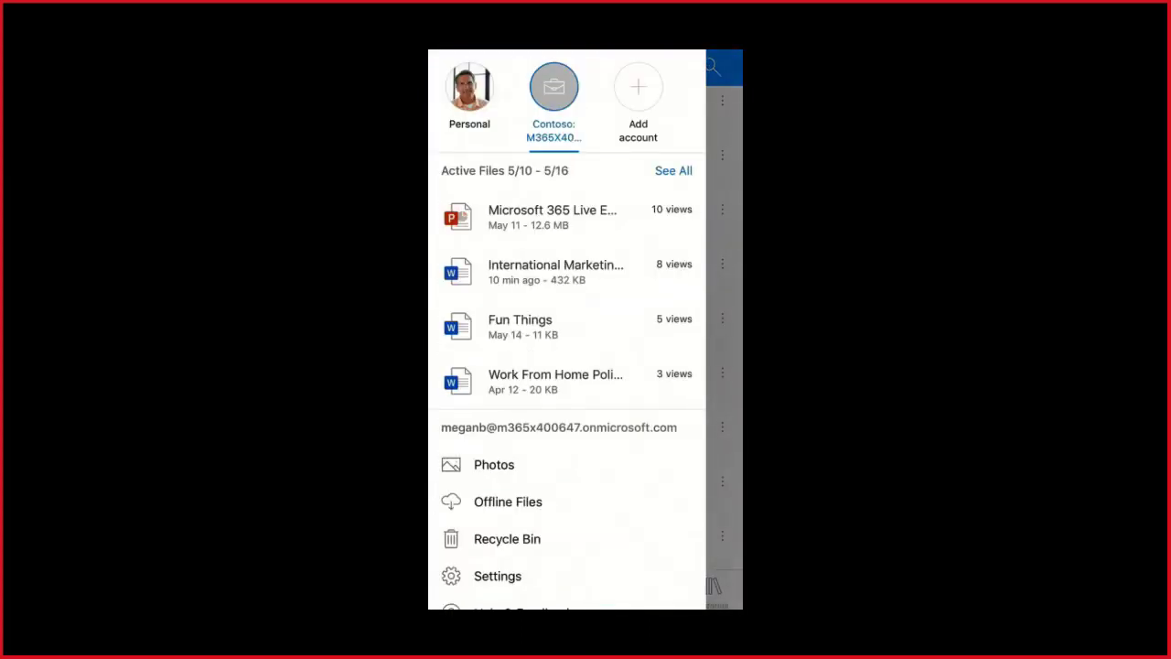
left_click(673, 170)
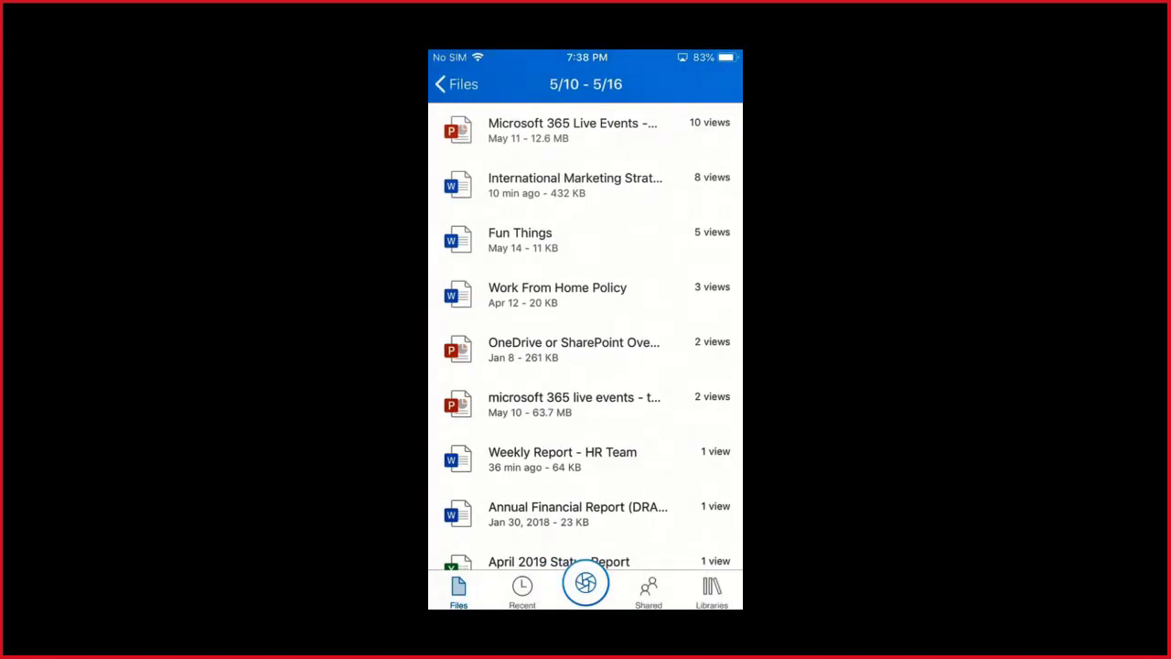
- Leave the active files list, look through the account overview down to Help & Feedback, and return to Files
left_click(455, 84)
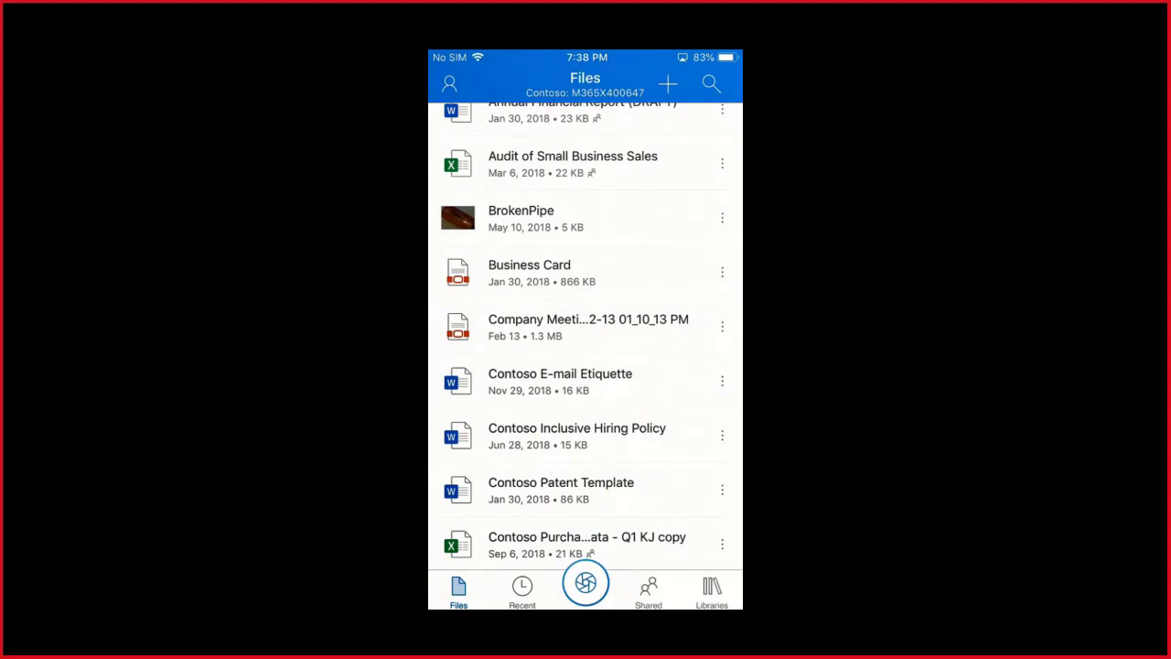
left_click(449, 84)
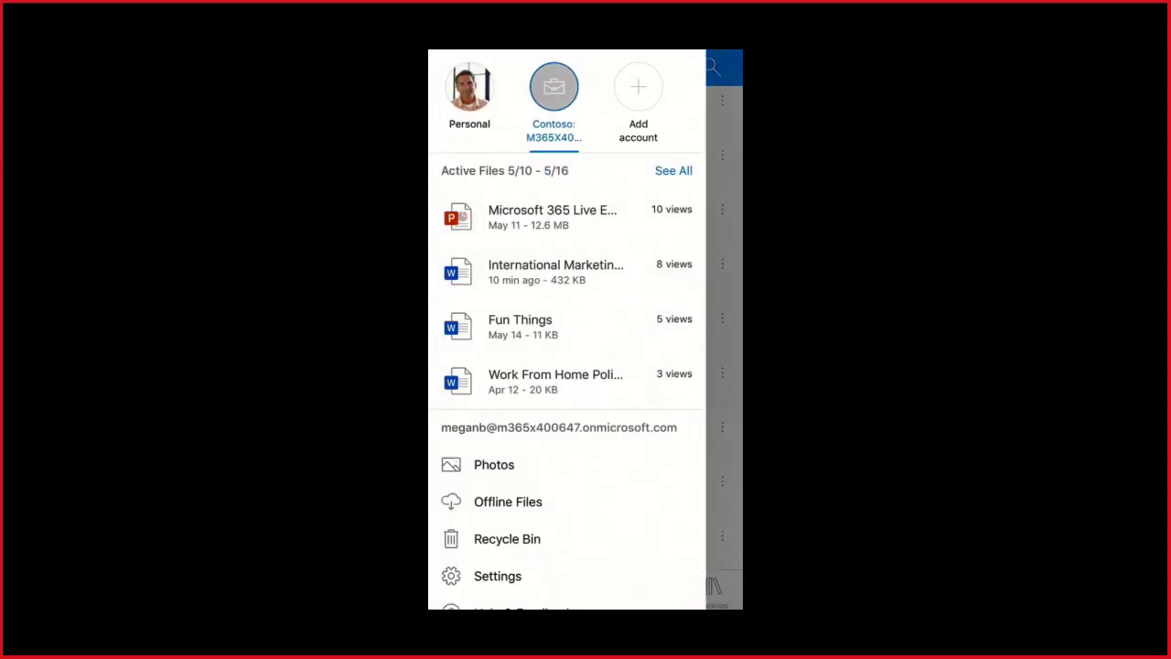
scroll(567, 366, "down", 2)
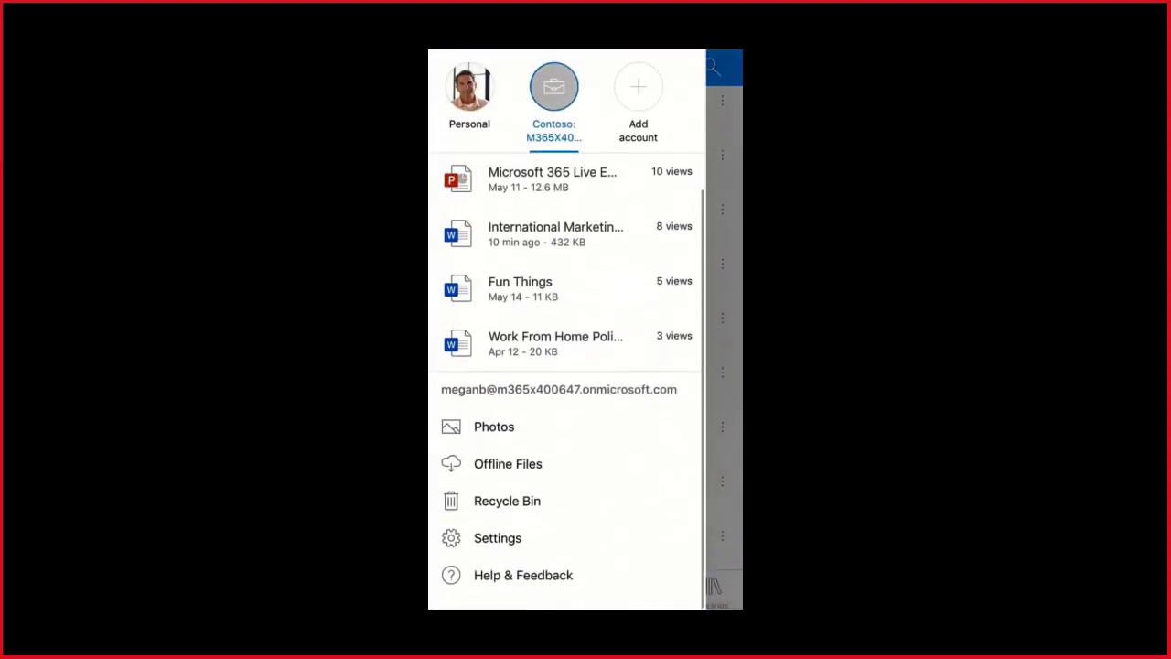
left_click(724, 329)
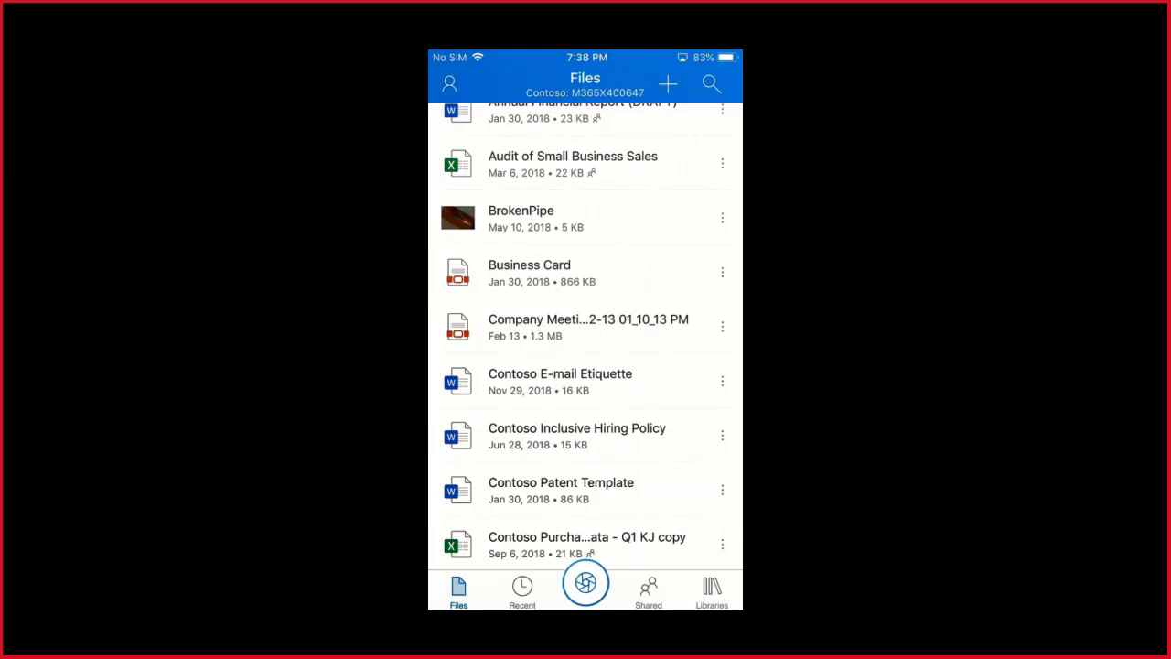
- Scan the handwritten OneDrive session notes with the camera in Document mode
left_click(586, 582)
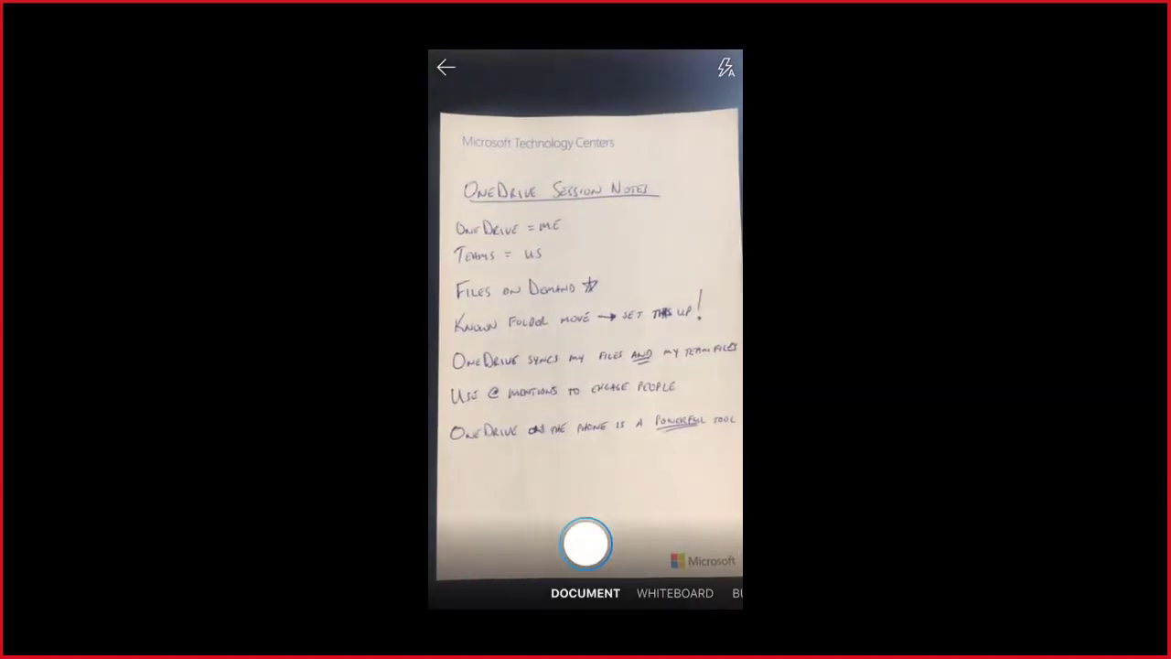
left_click(586, 543)
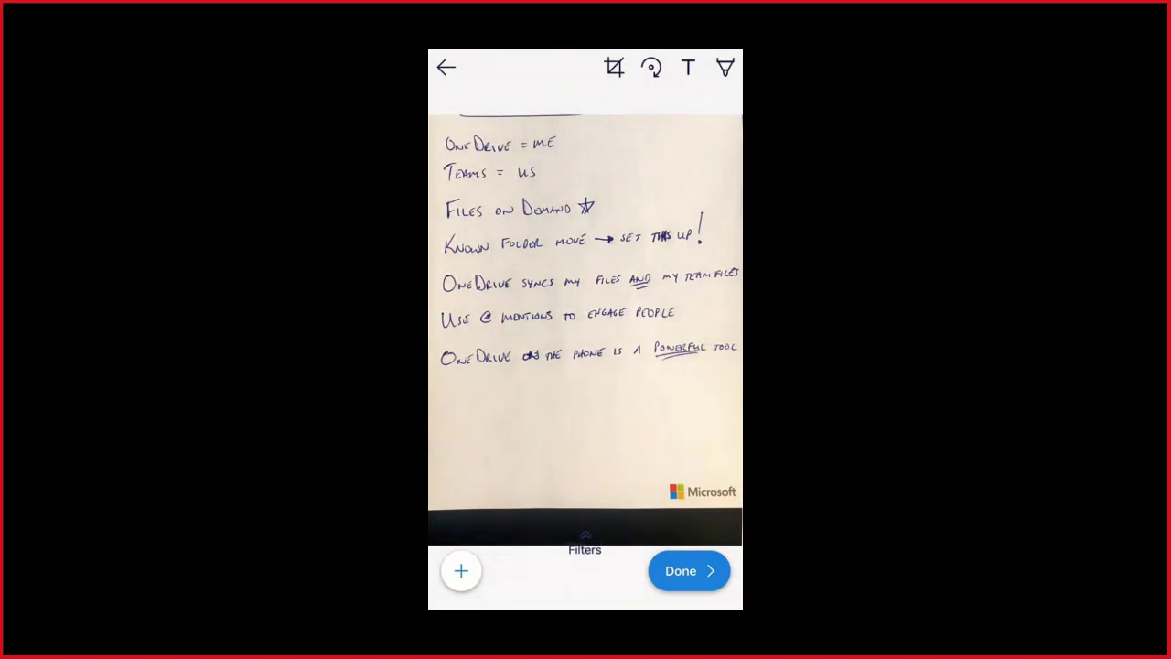
- Preview the None, Auto, B/W 1 and B/W 2 filters on the scan, return to Auto, and look at the pen colours
left_click(585, 547)
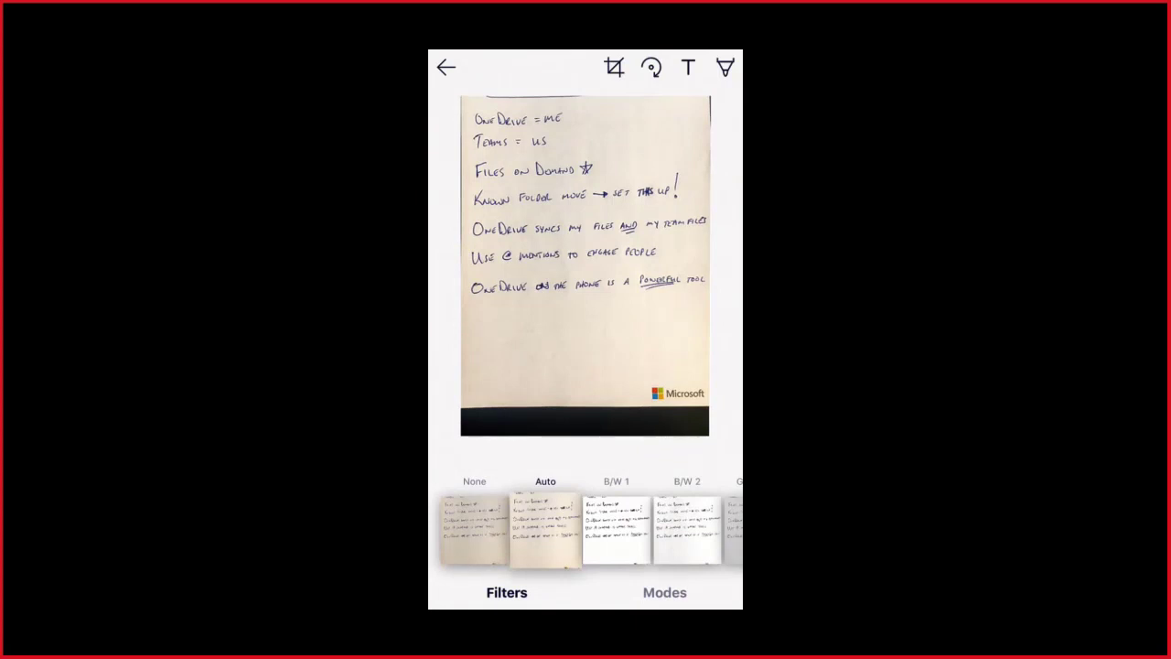
left_click(474, 531)
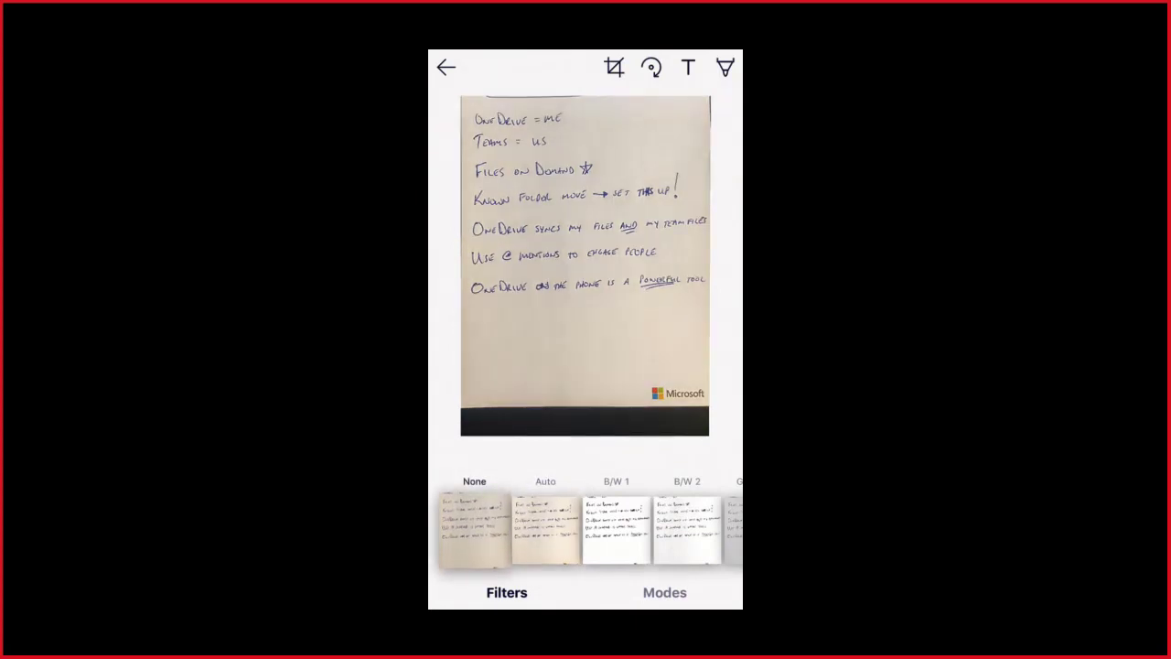
left_click(545, 530)
left_click(615, 531)
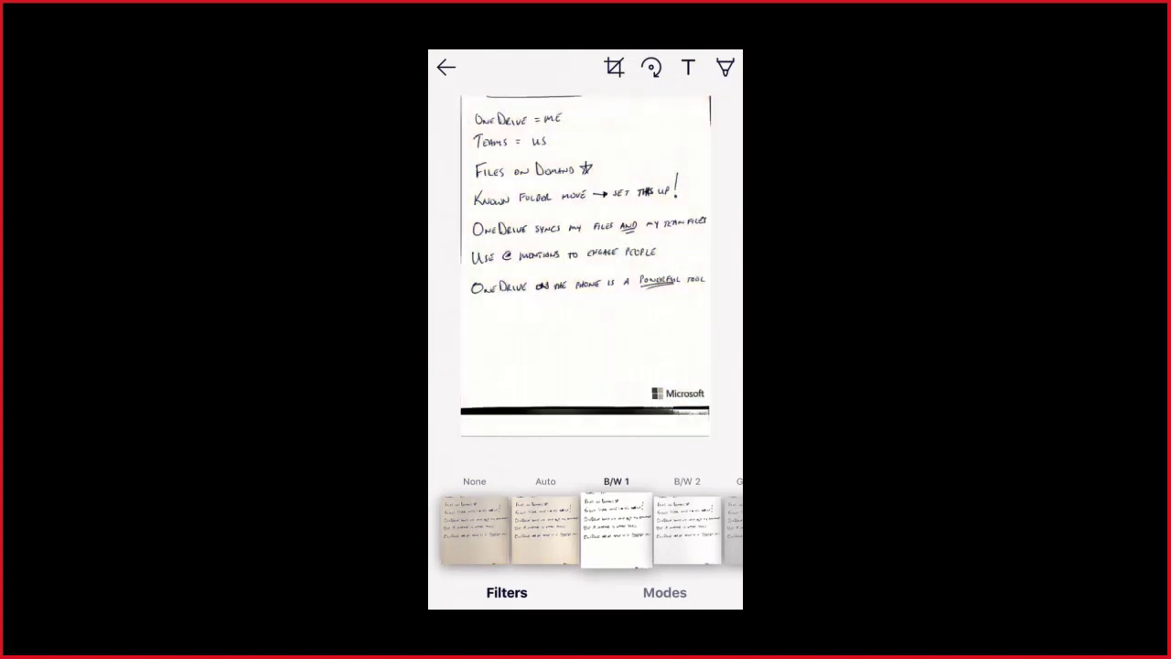
left_click(687, 531)
left_click(509, 530)
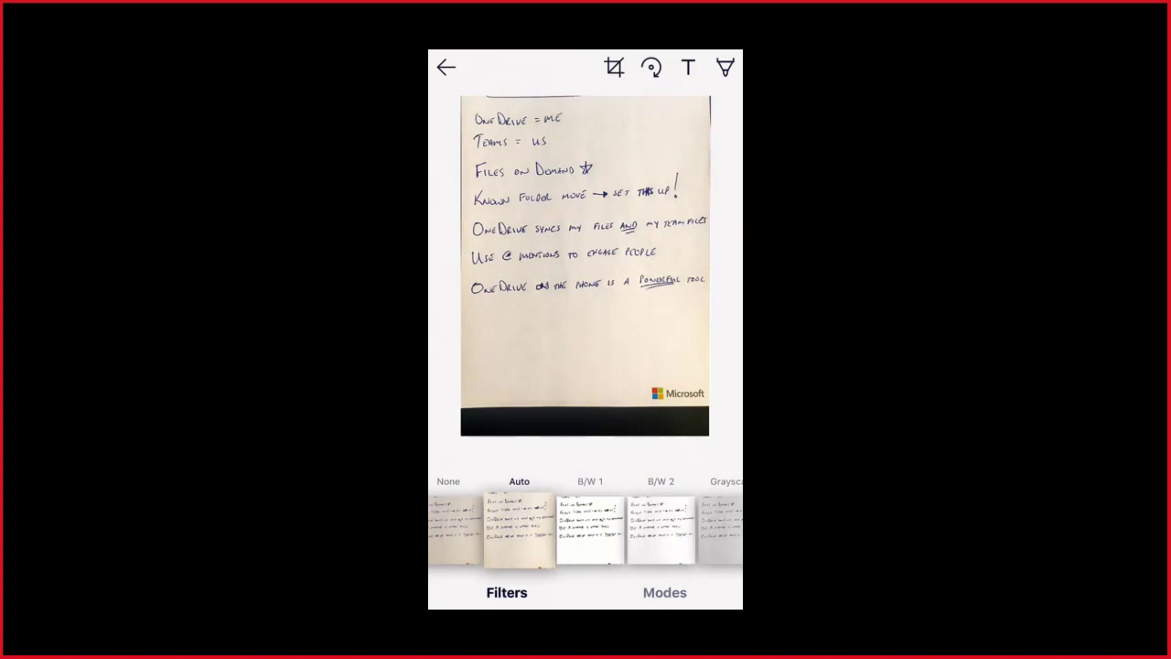
left_click(725, 67)
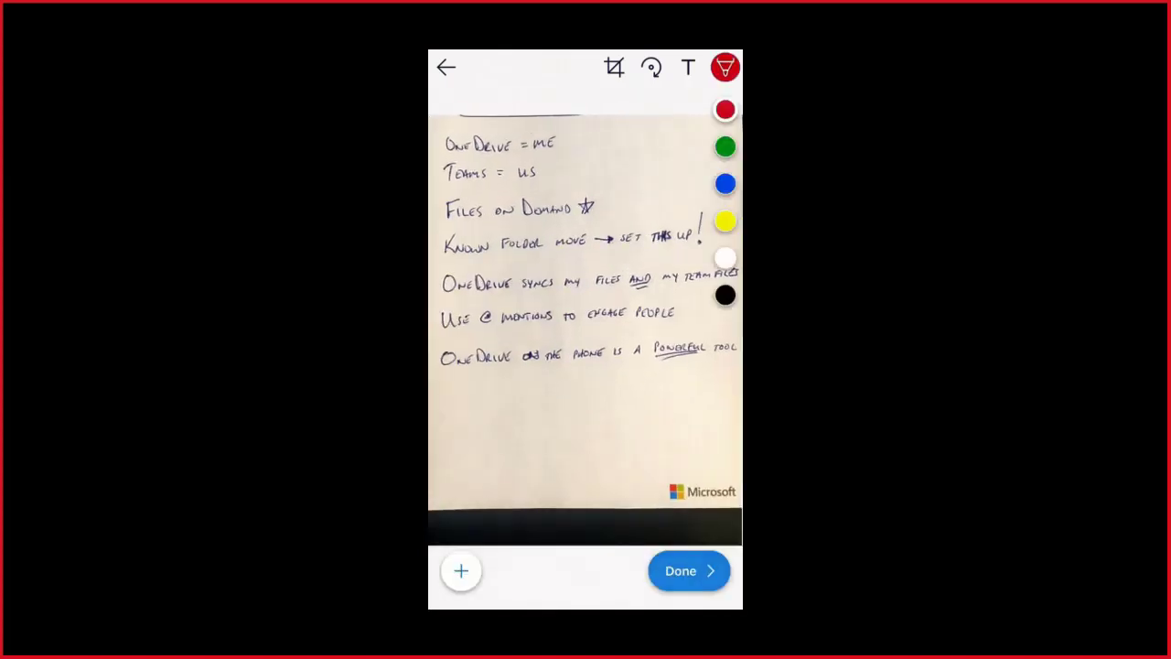
left_click(725, 67)
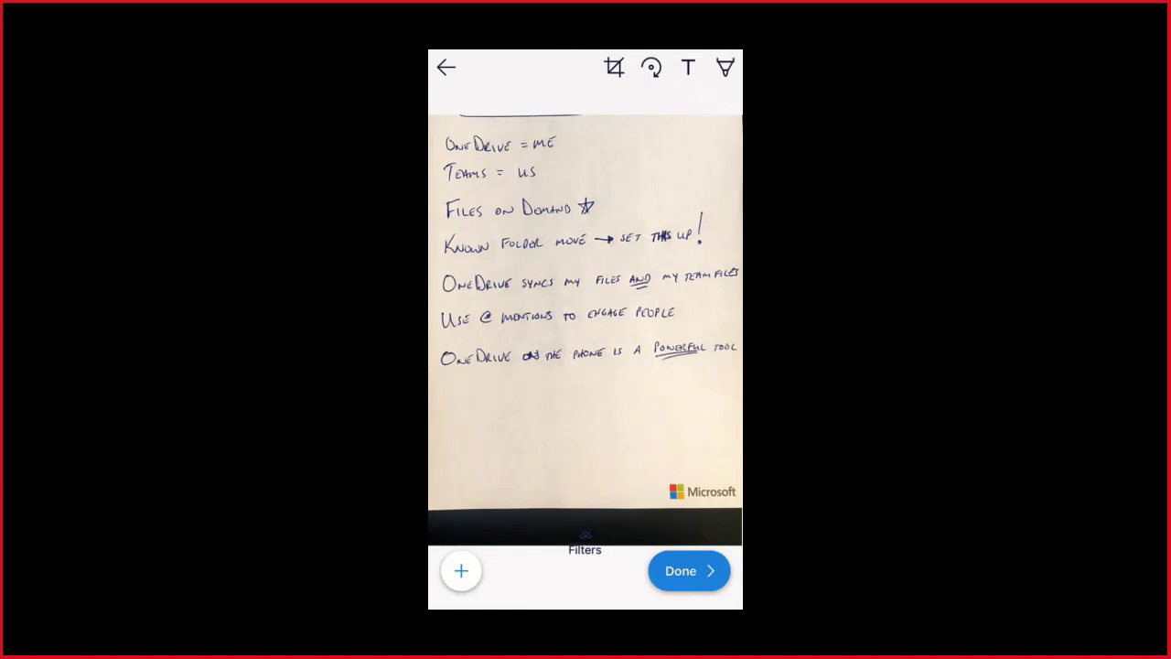
- Save the scan in the Files folder under the name "My OneDrive notes"
left_click(689, 570)
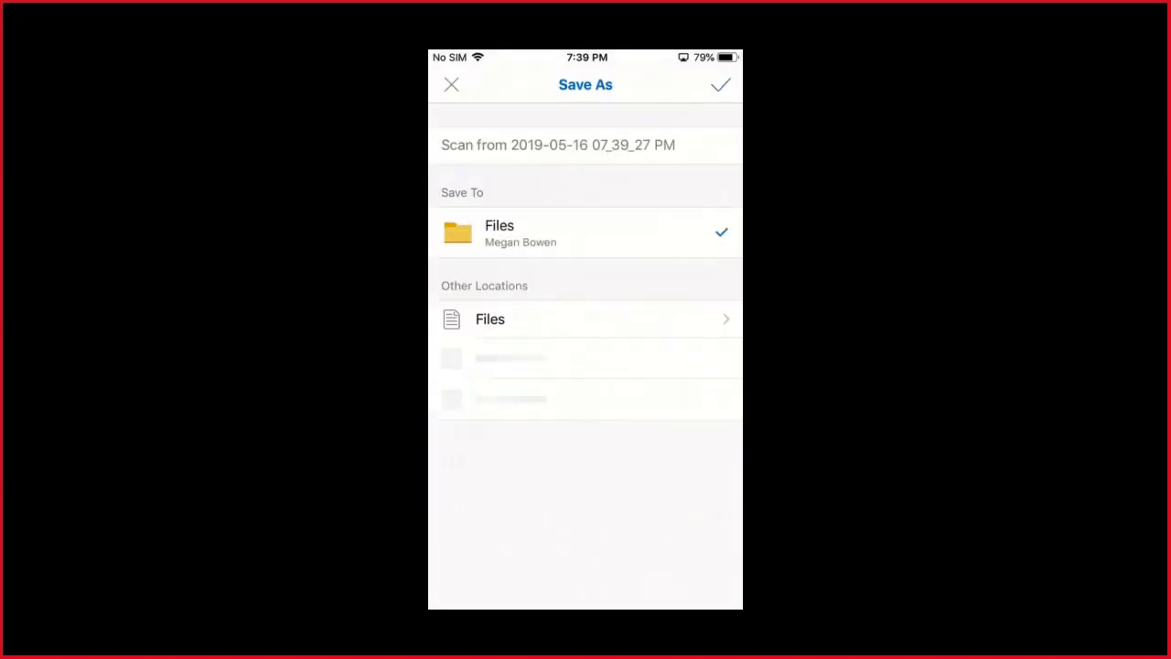
left_click(558, 145)
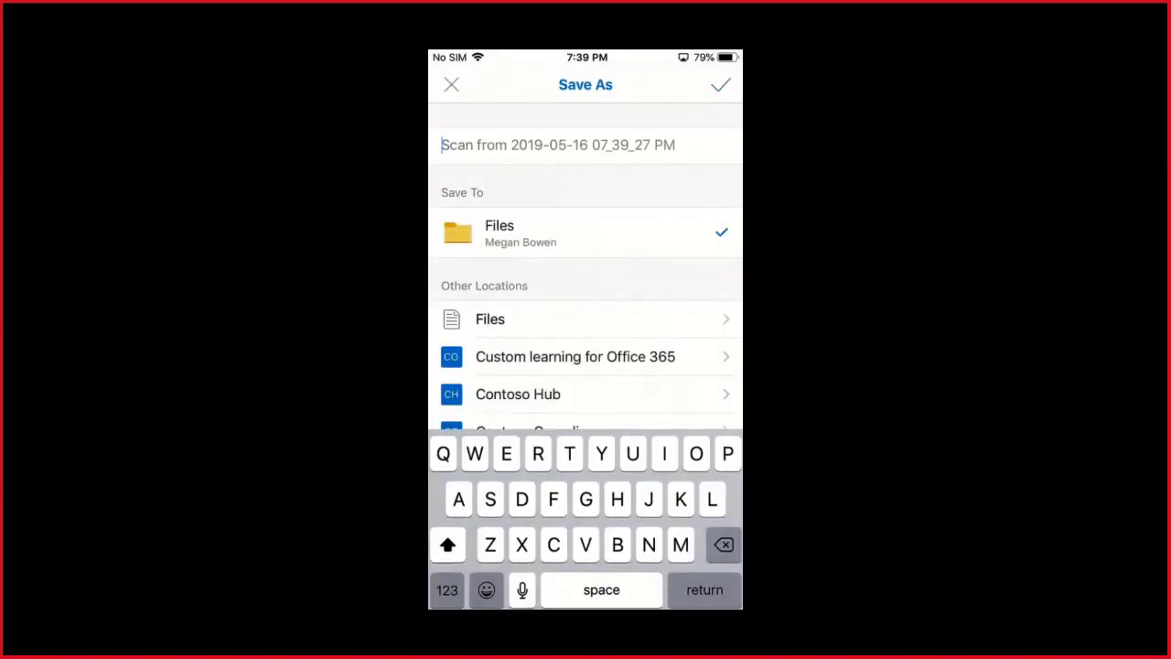
type("My On")
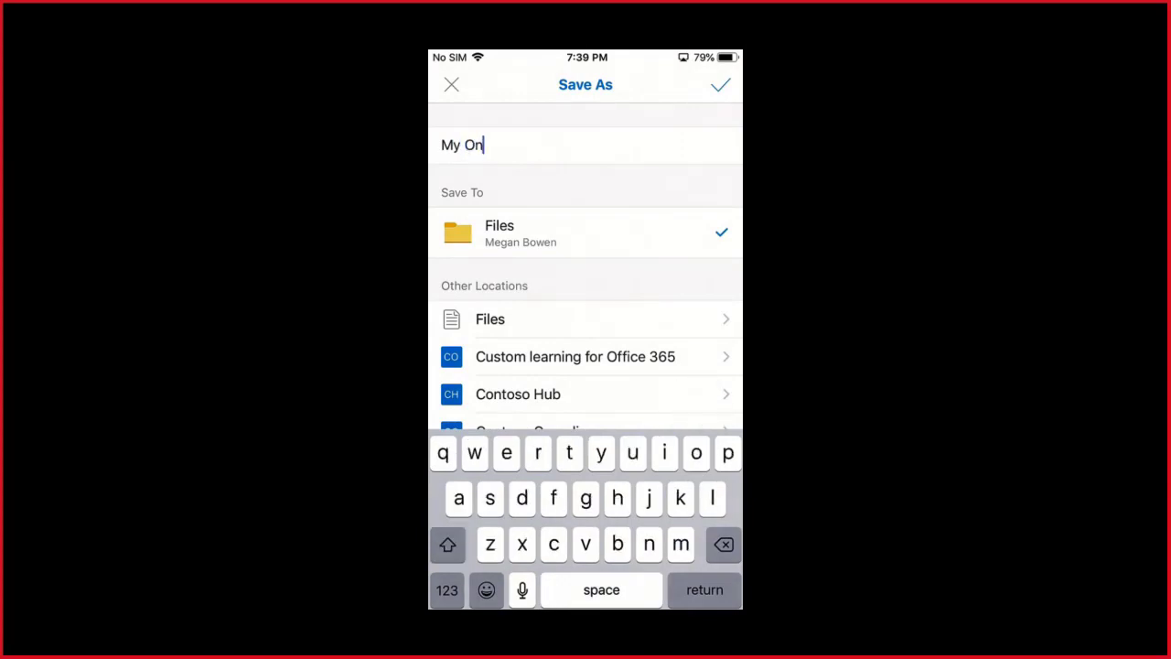
type("eDrive ")
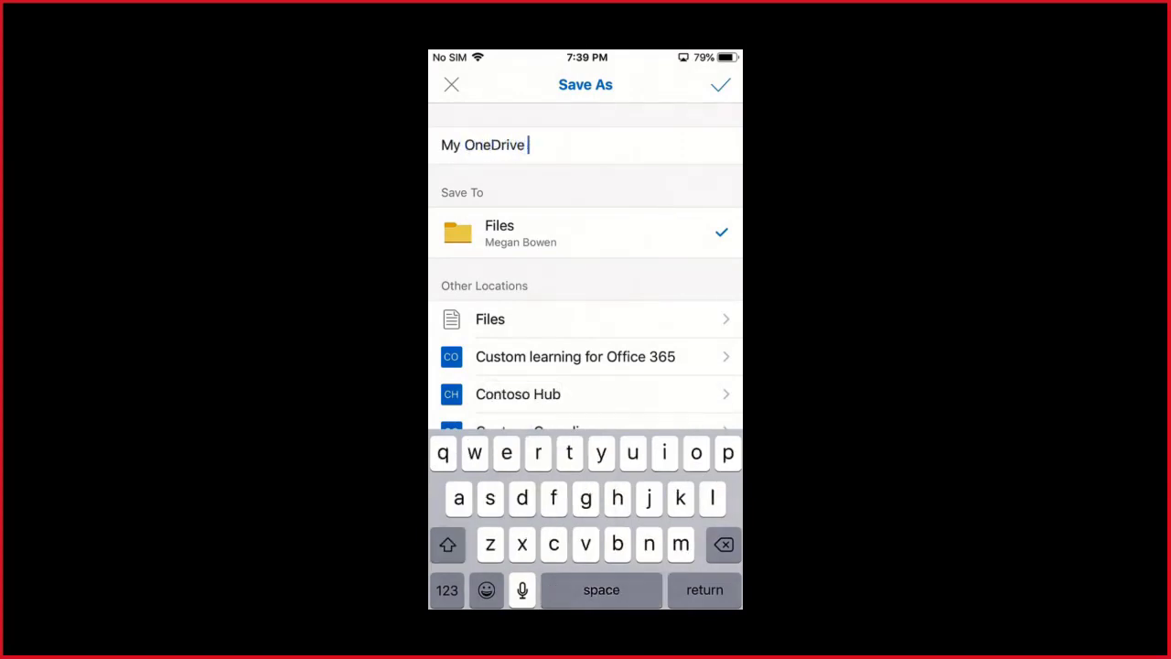
type("notes")
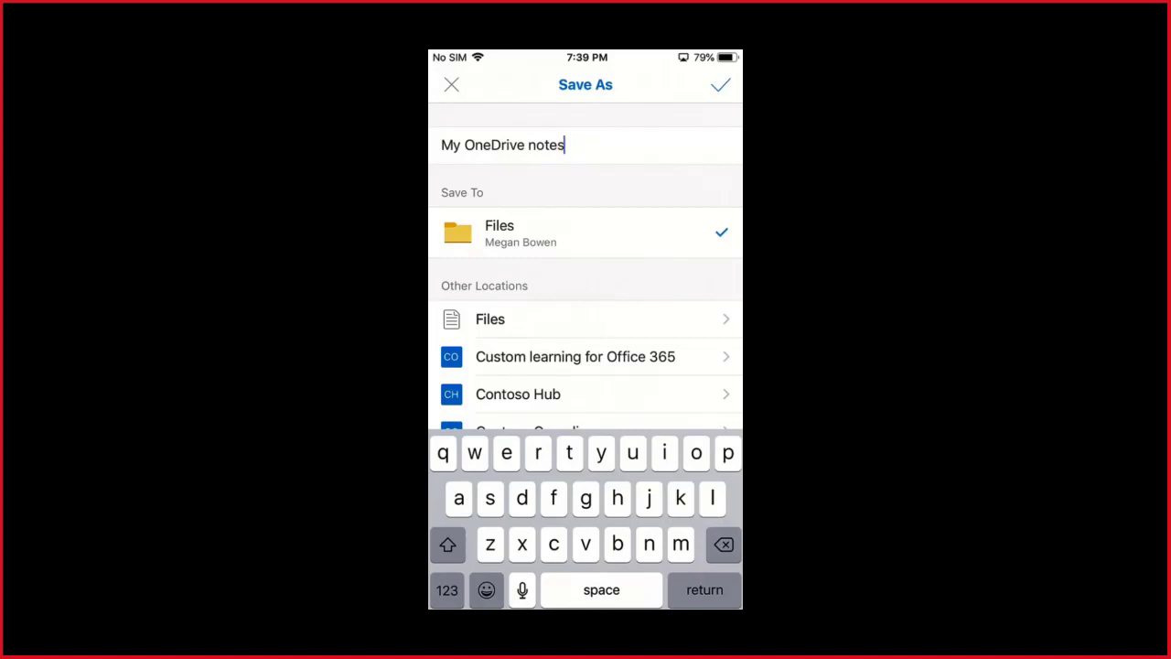
left_click(721, 85)
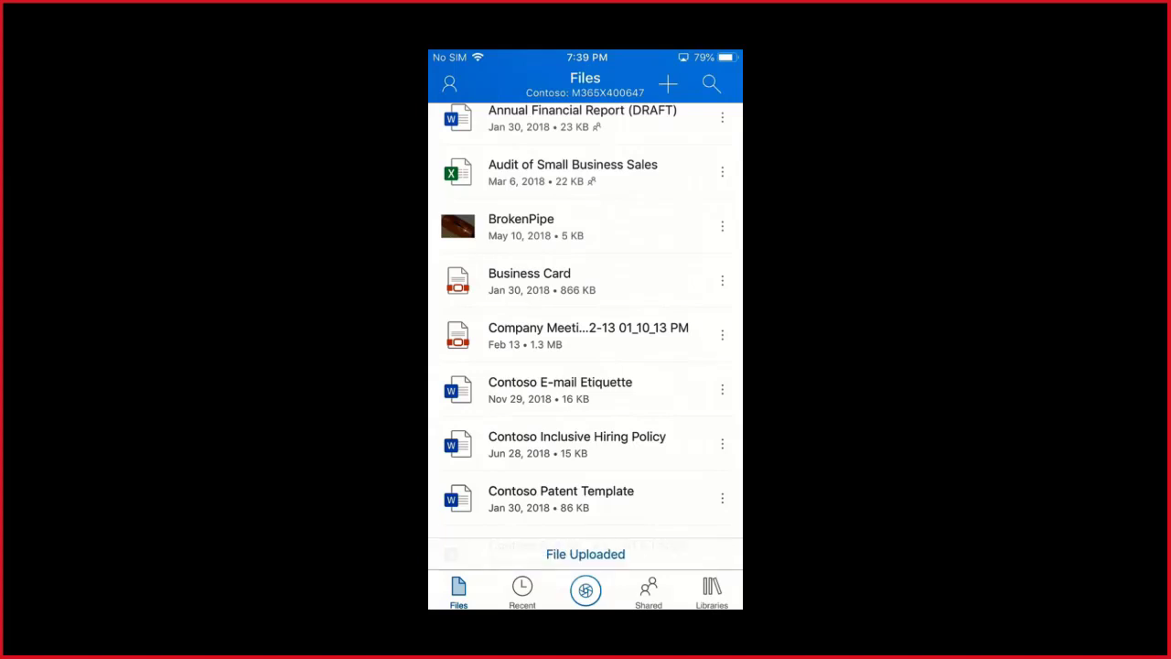
- Find My OneDrive notes in Files, view its Send Link sharing options without sending, and return to the phone's home screen
scroll(585, 320, "down", 10)
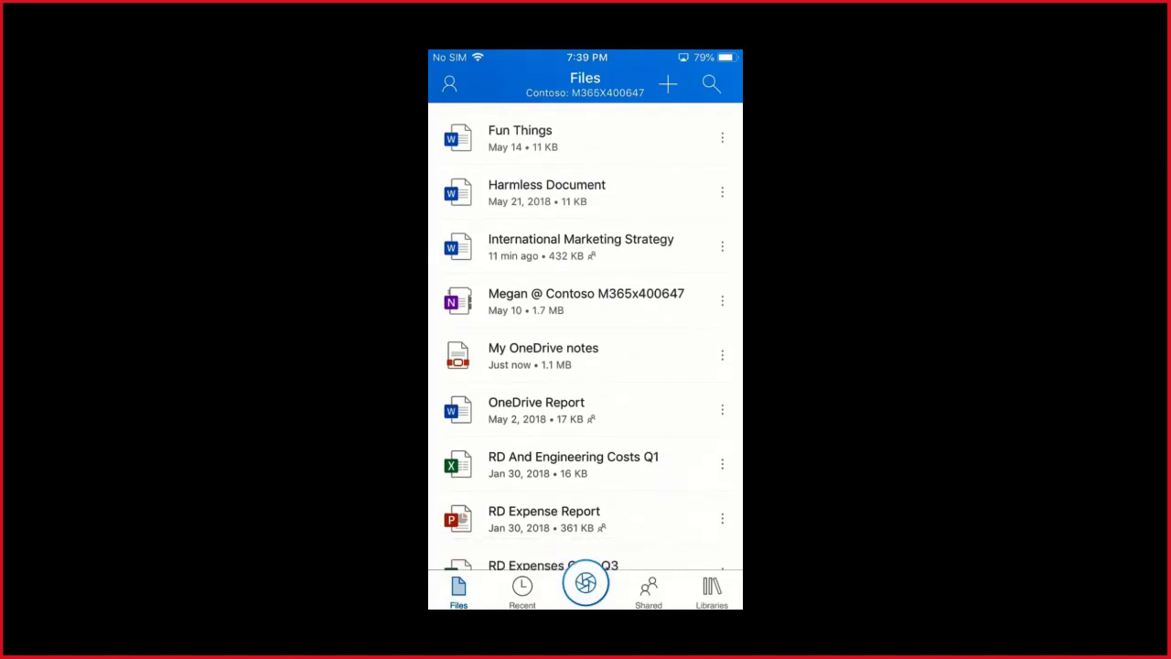
left_click(722, 355)
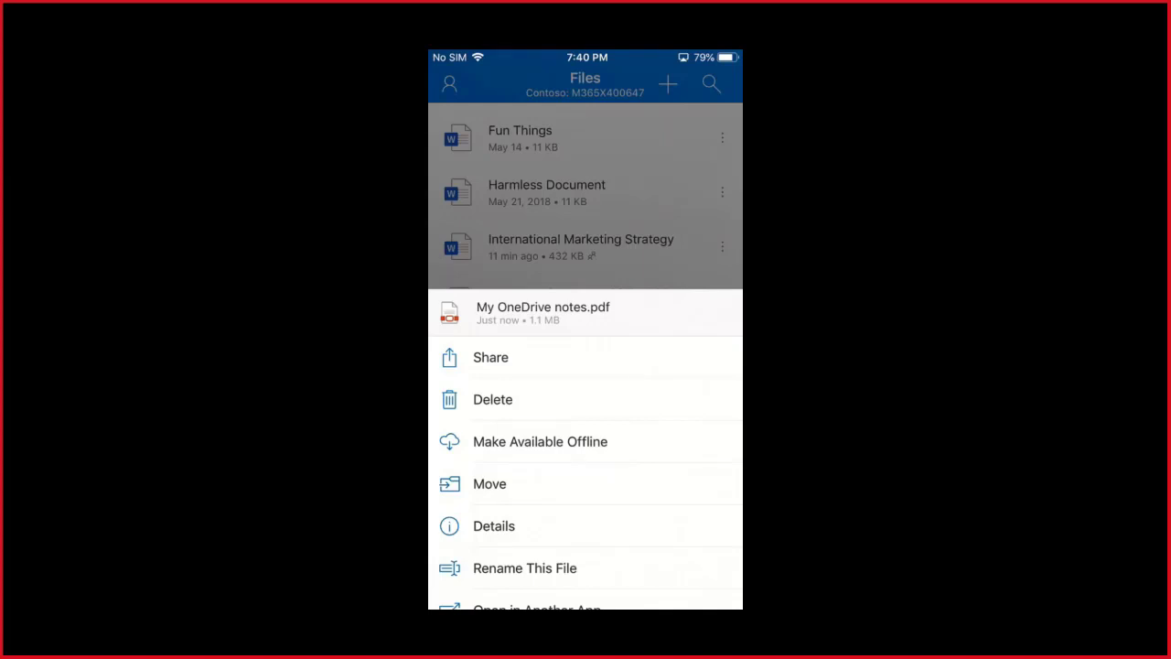
left_click(491, 357)
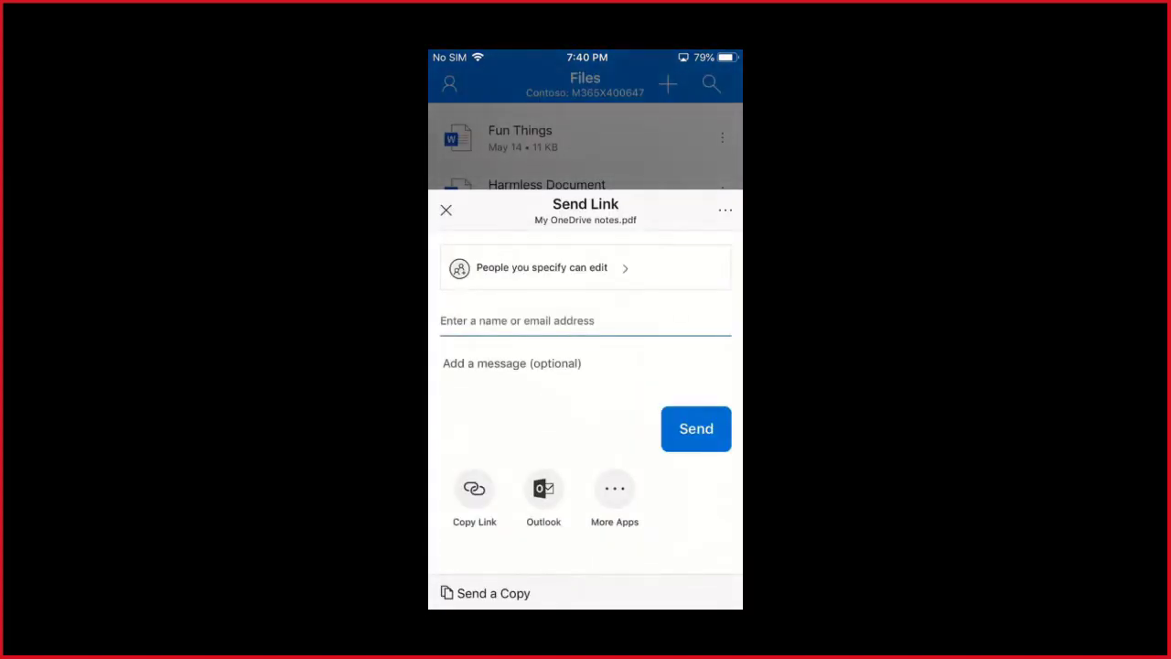
left_click(446, 210)
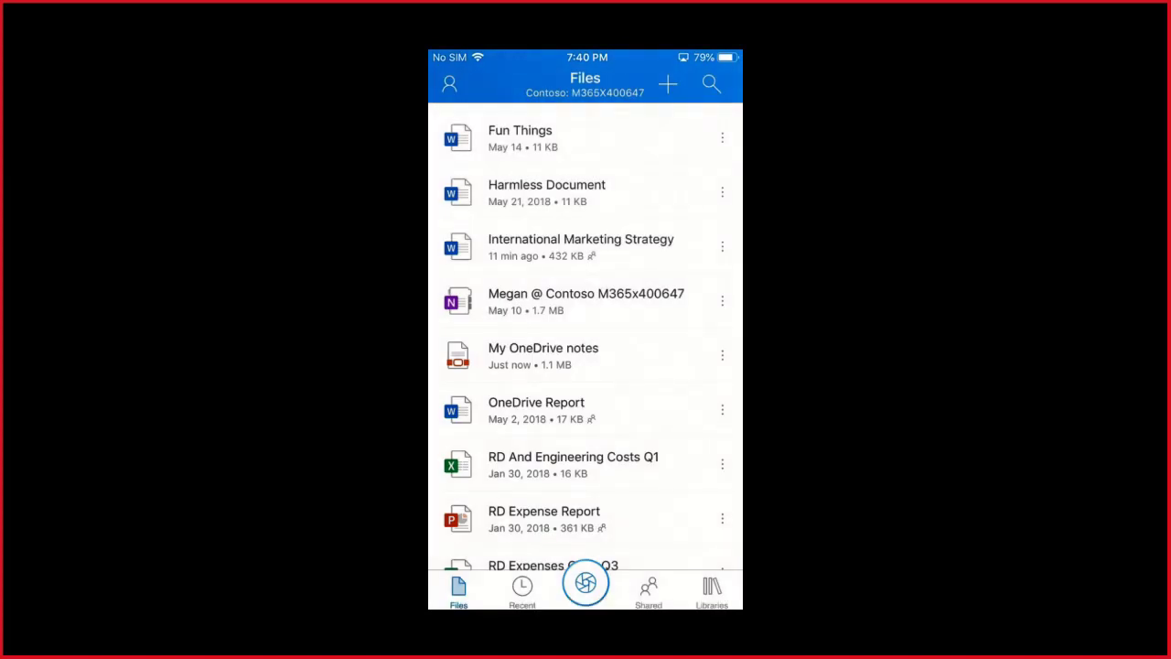
key("super")
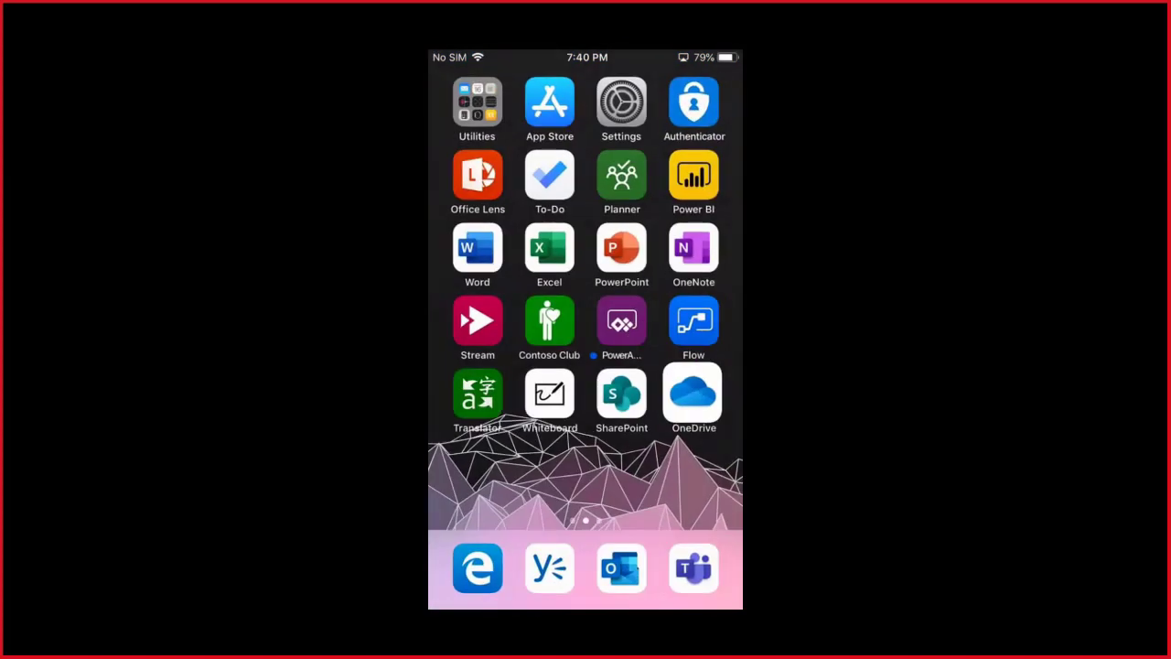